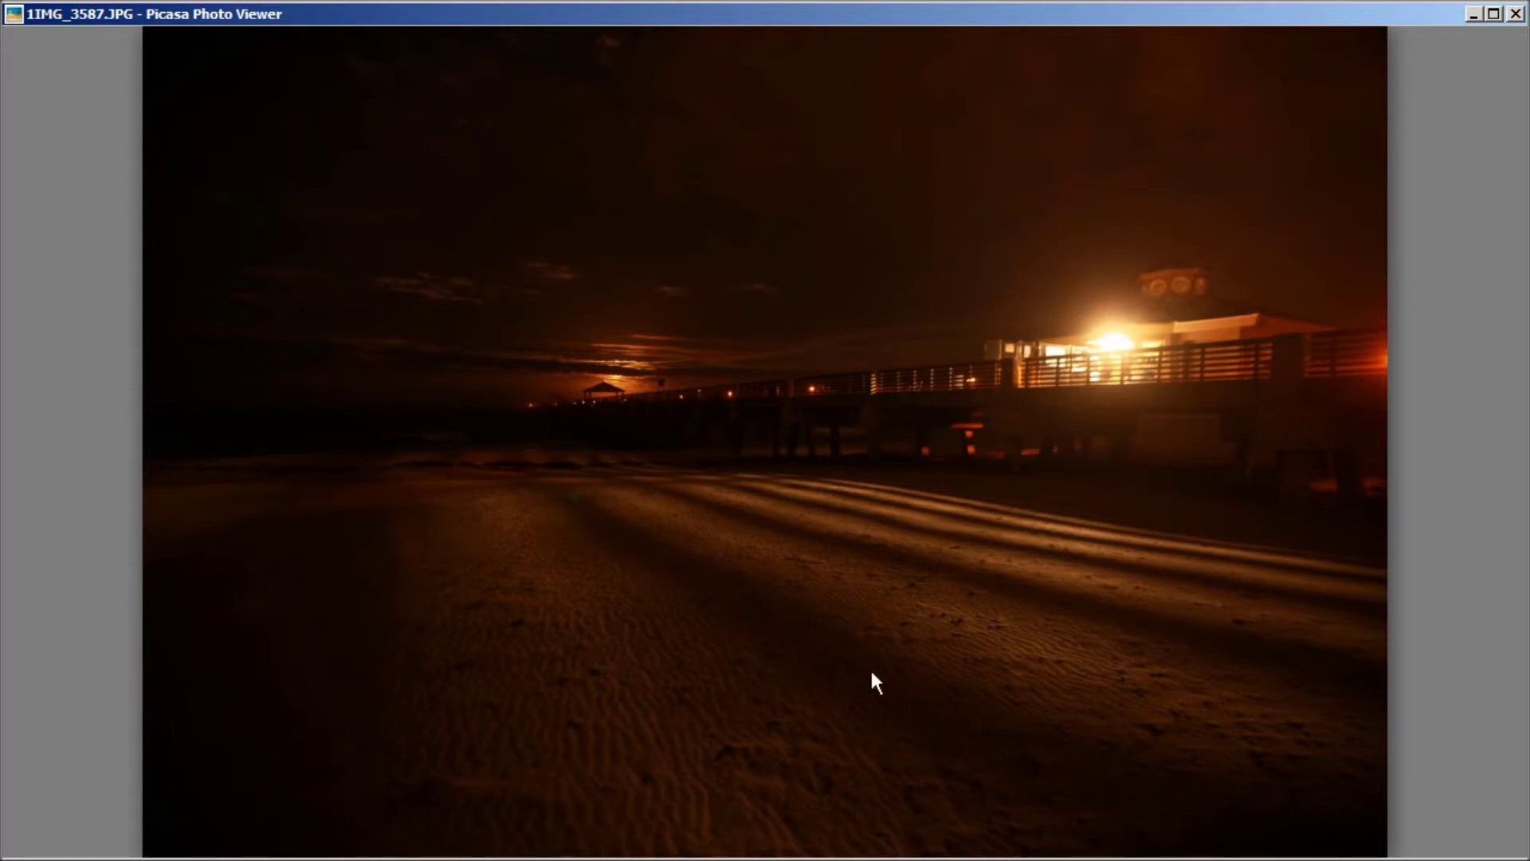
Step: View the two source exposures, IMG_3587 and IMG_3588, and the fused pier image in the photo viewer
mouse_move(789, 833)
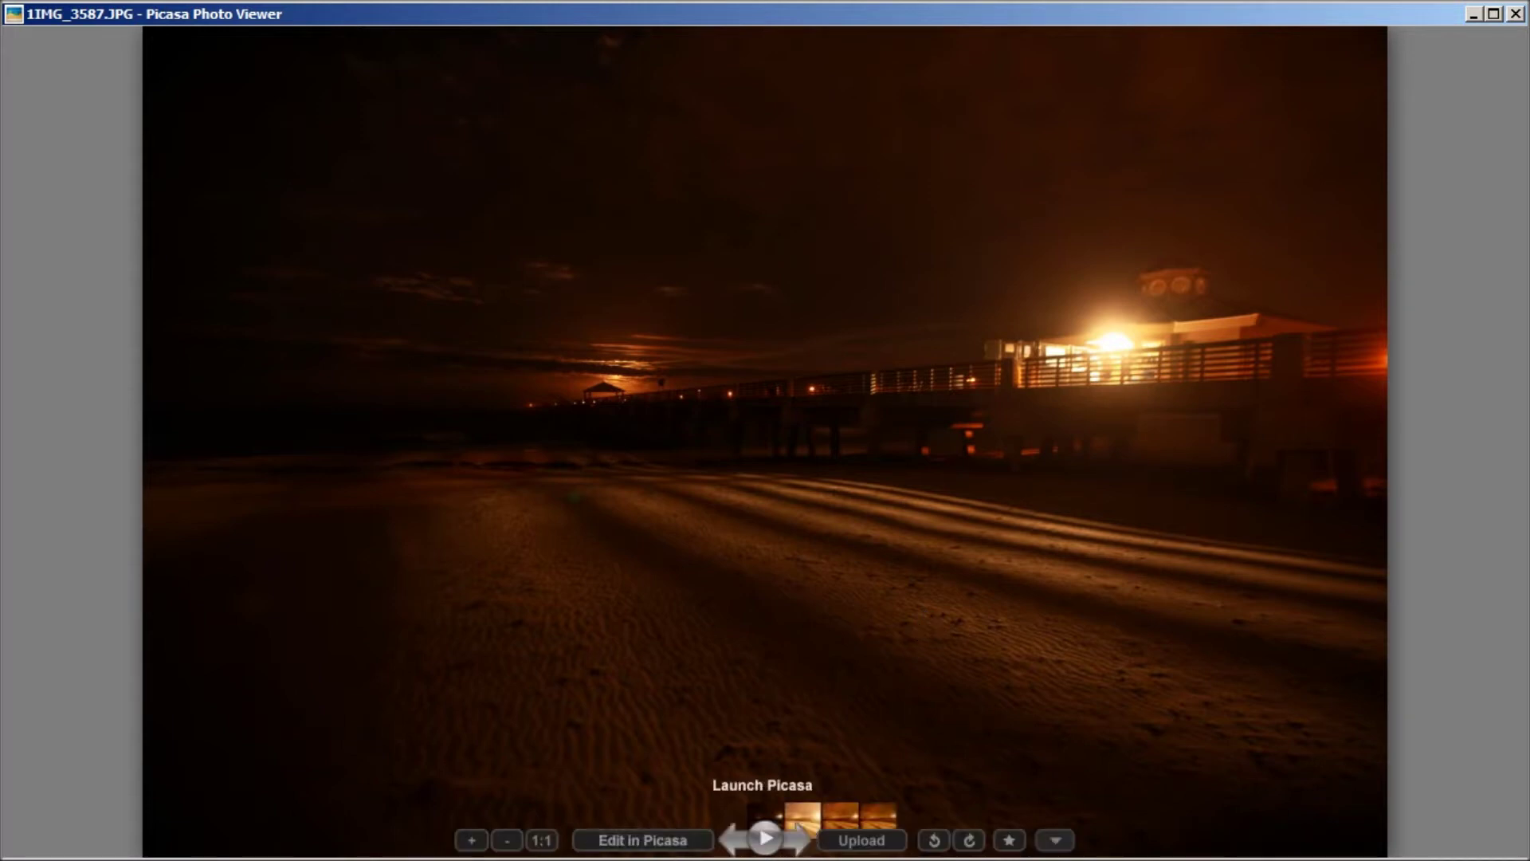
click(799, 841)
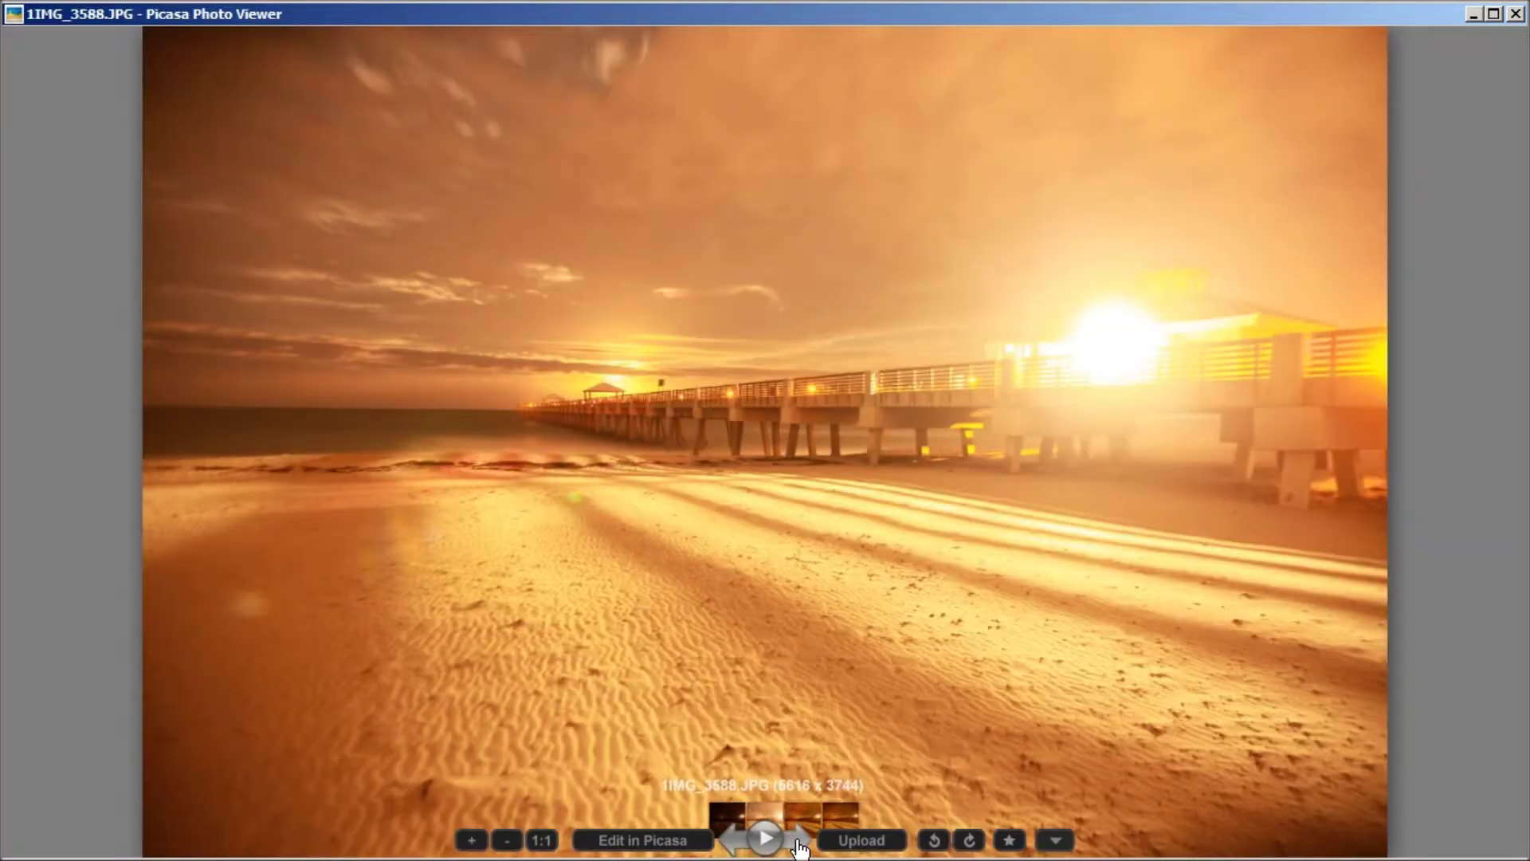
click(799, 843)
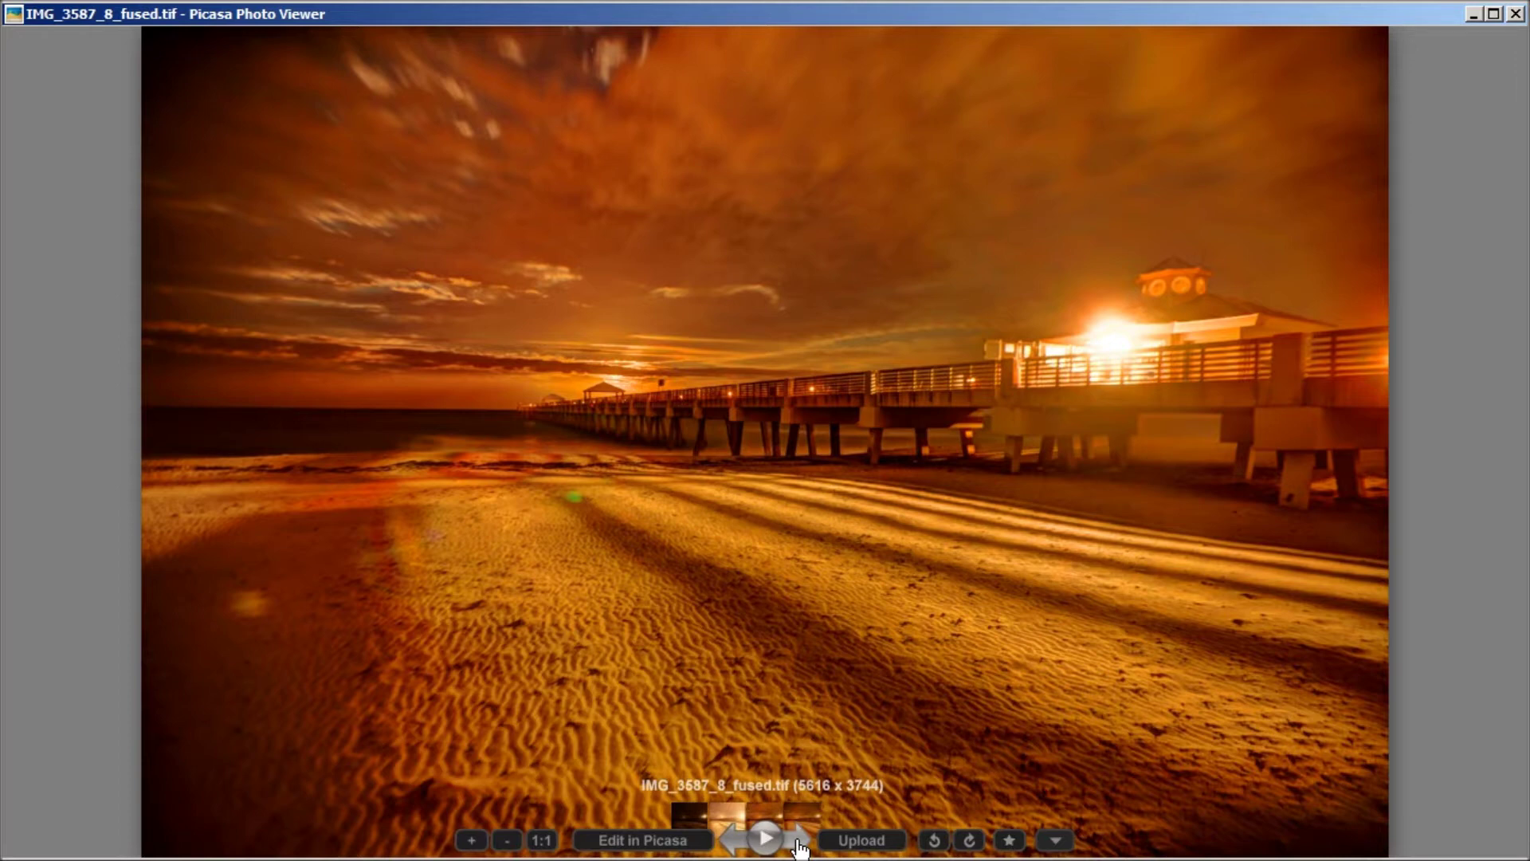
click(800, 846)
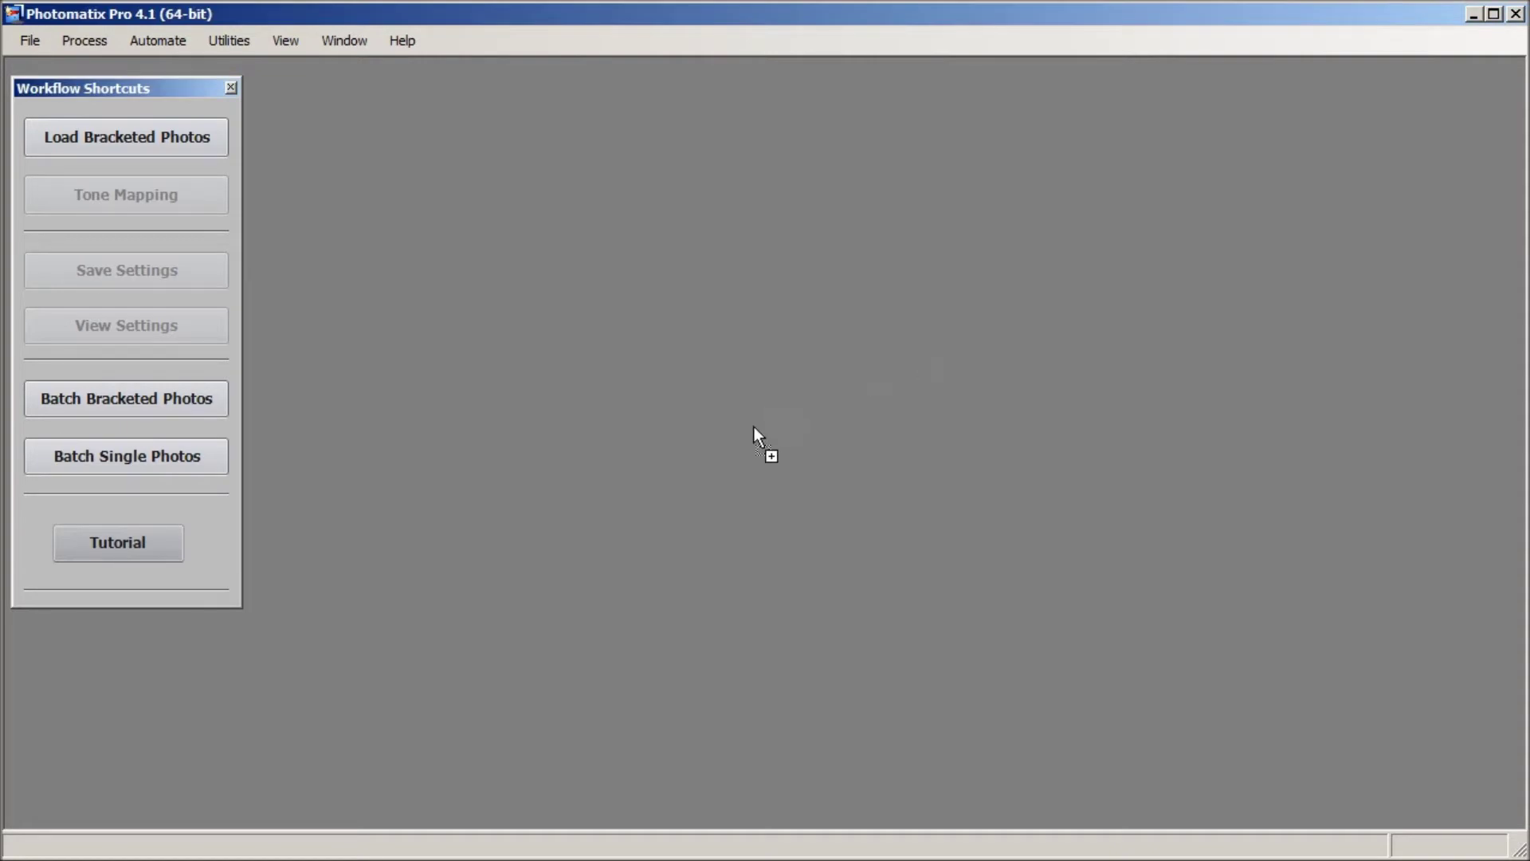
Step: In Photomatix Pro, merge IMG_3587.JPG and IMG_3588.JPG for HDR processing, keeping 150% noise reduction on all source images and chromatic aberration reduction
drag(754, 427, 754, 428)
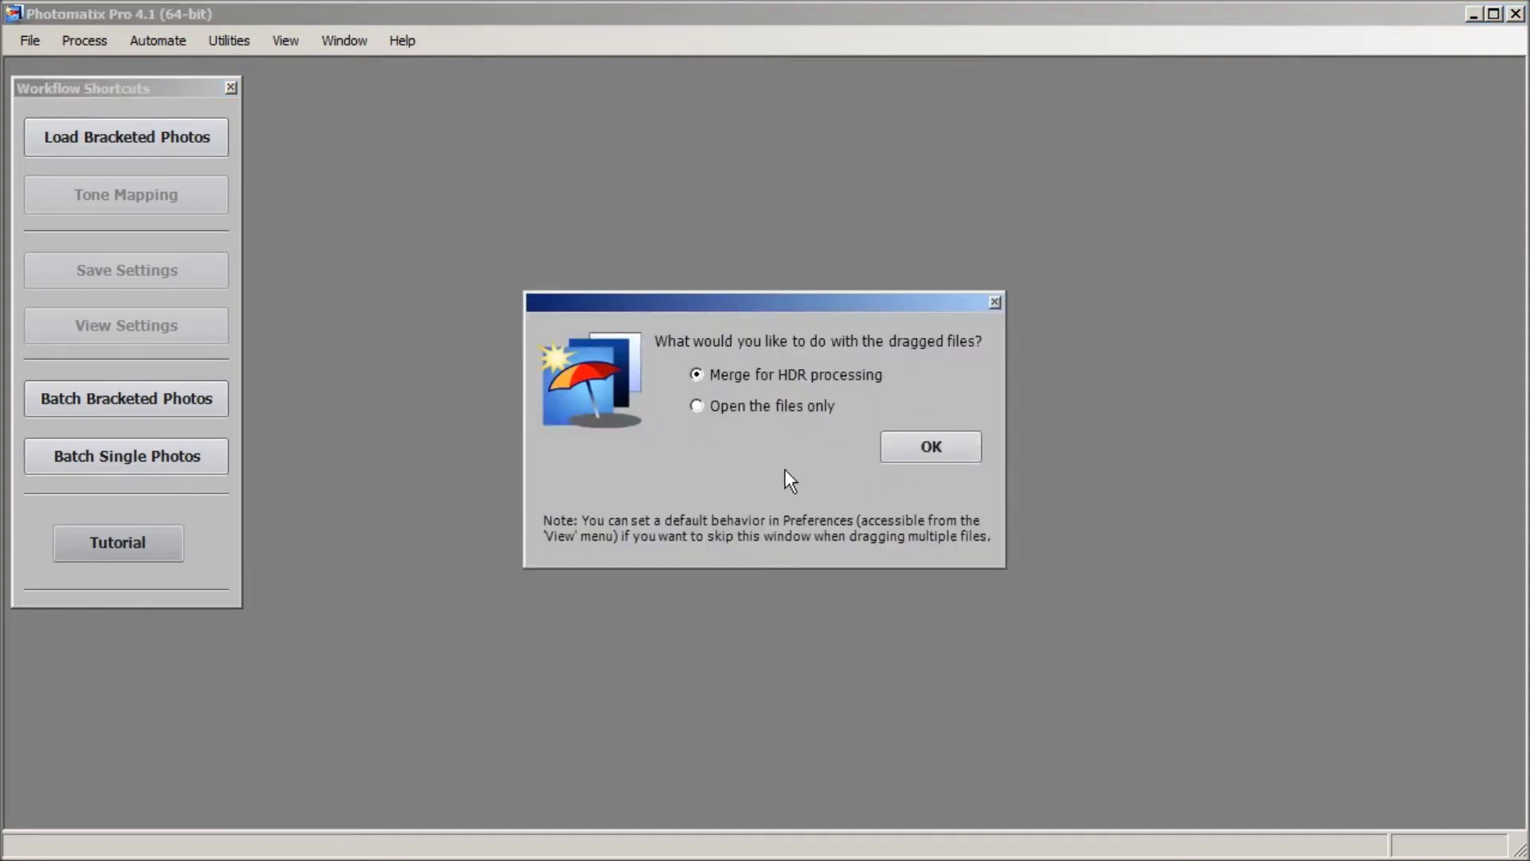
click(912, 449)
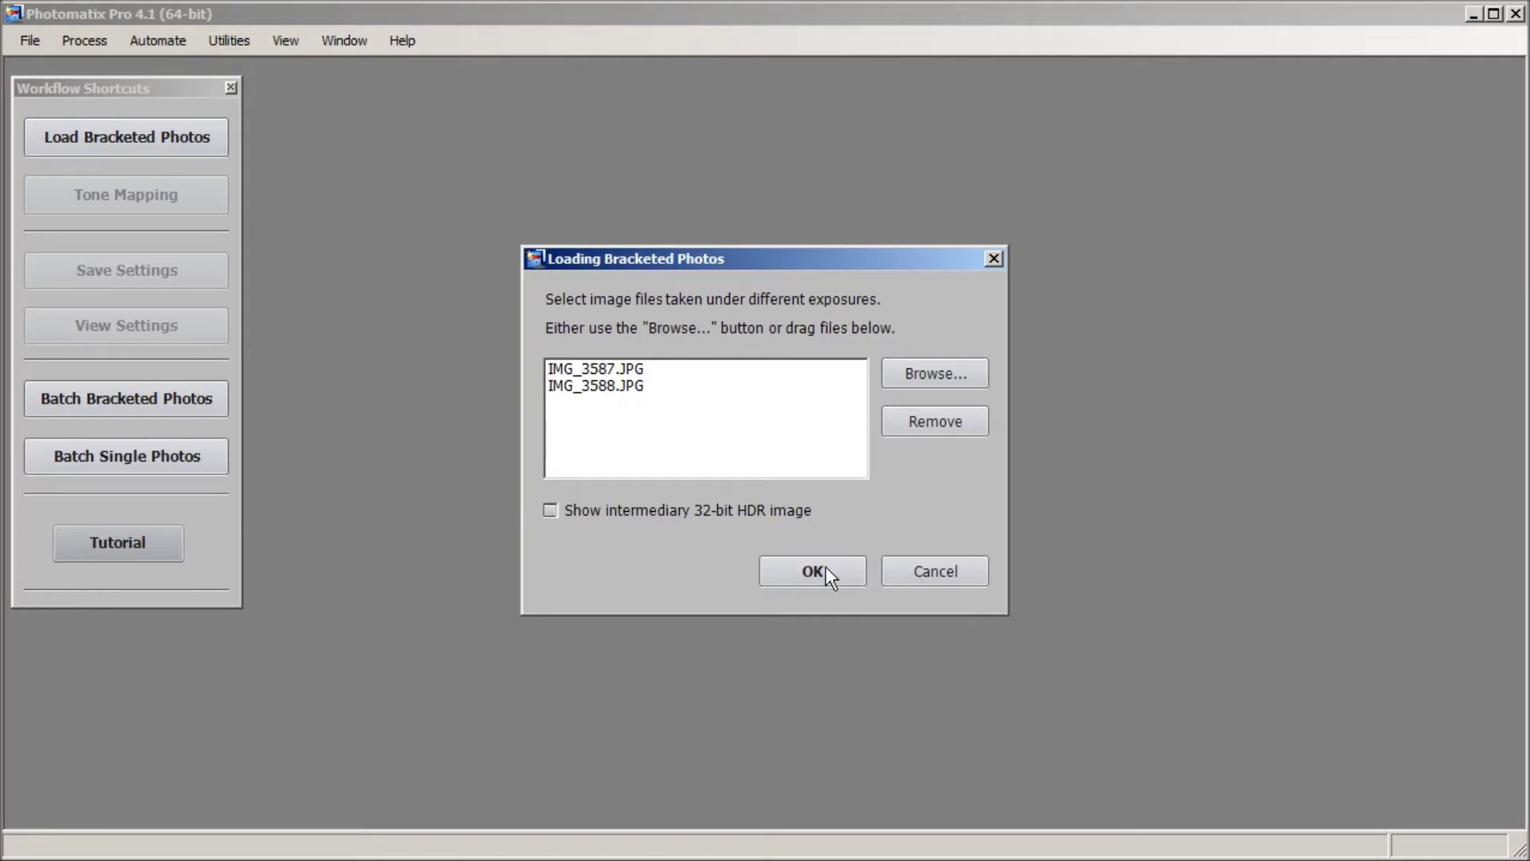
click(807, 580)
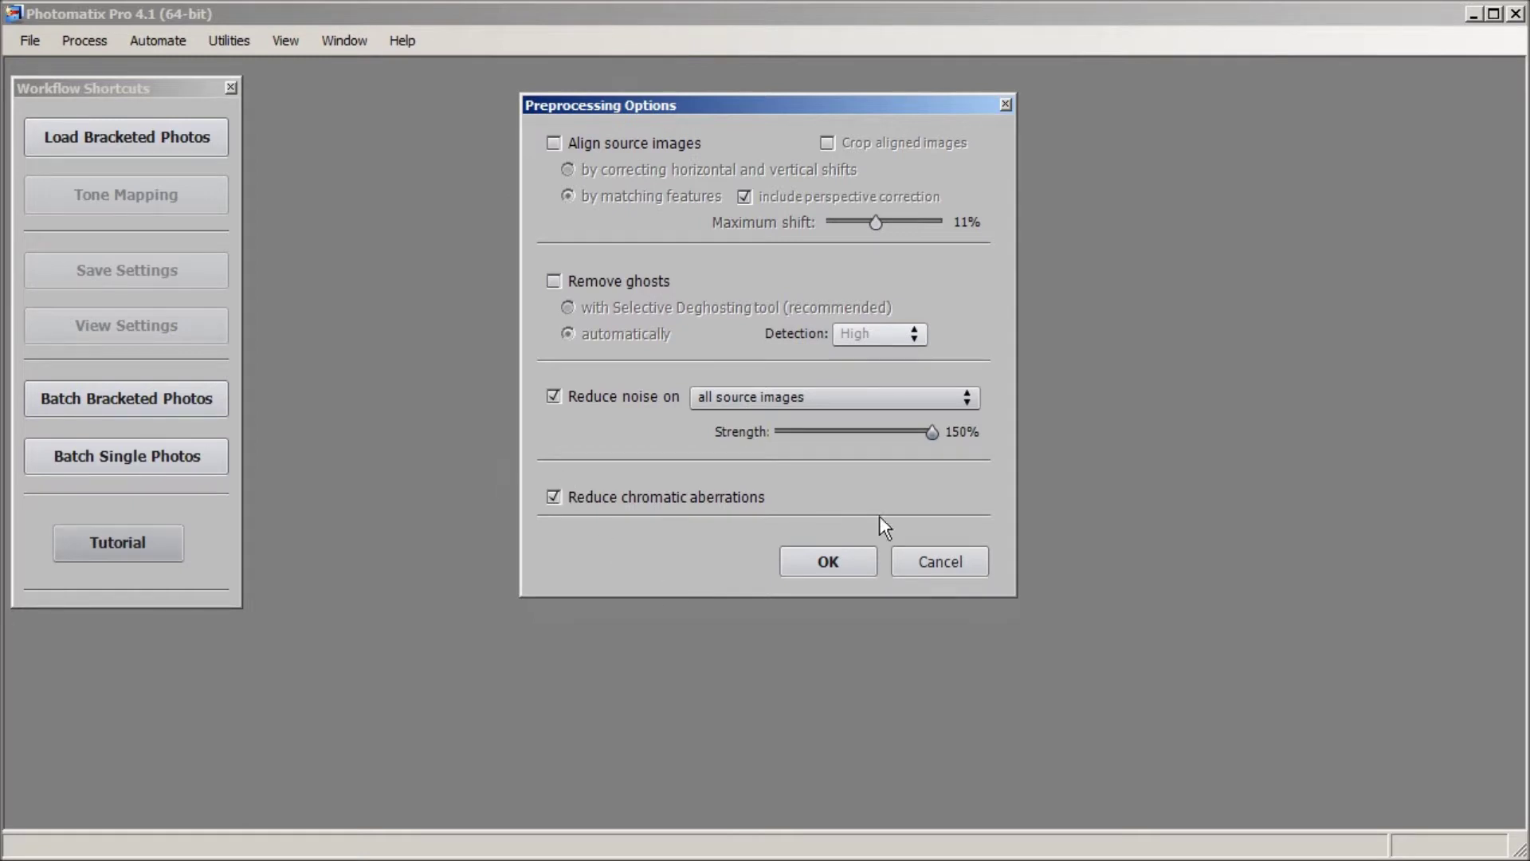
click(826, 562)
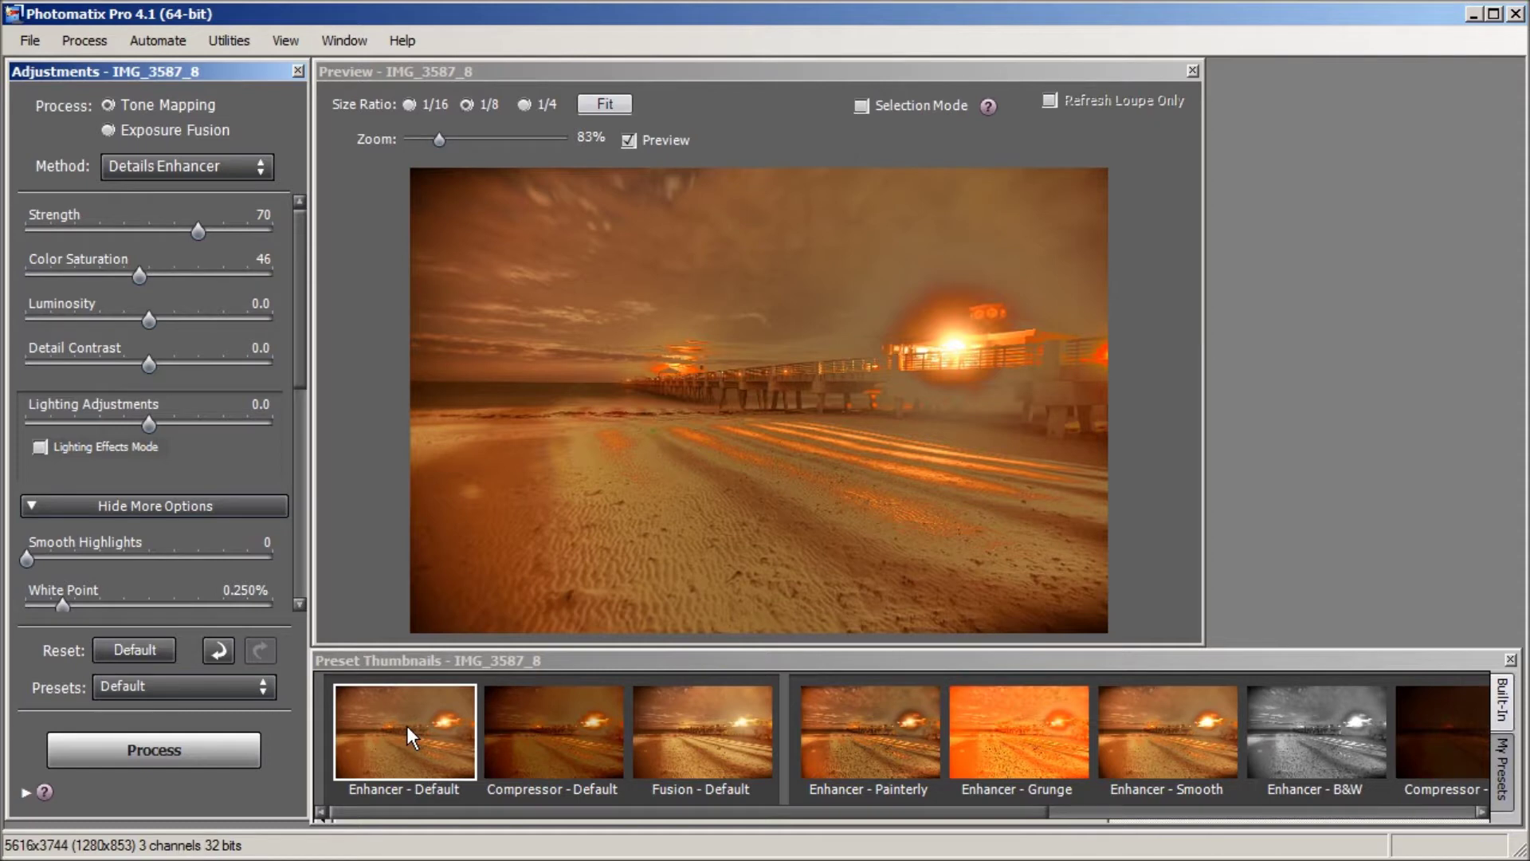
Step: Apply the Fusion - Adjusted preset, close the preset thumbnails, and fit the preview to the available space
click(494, 811)
drag(481, 807, 1115, 815)
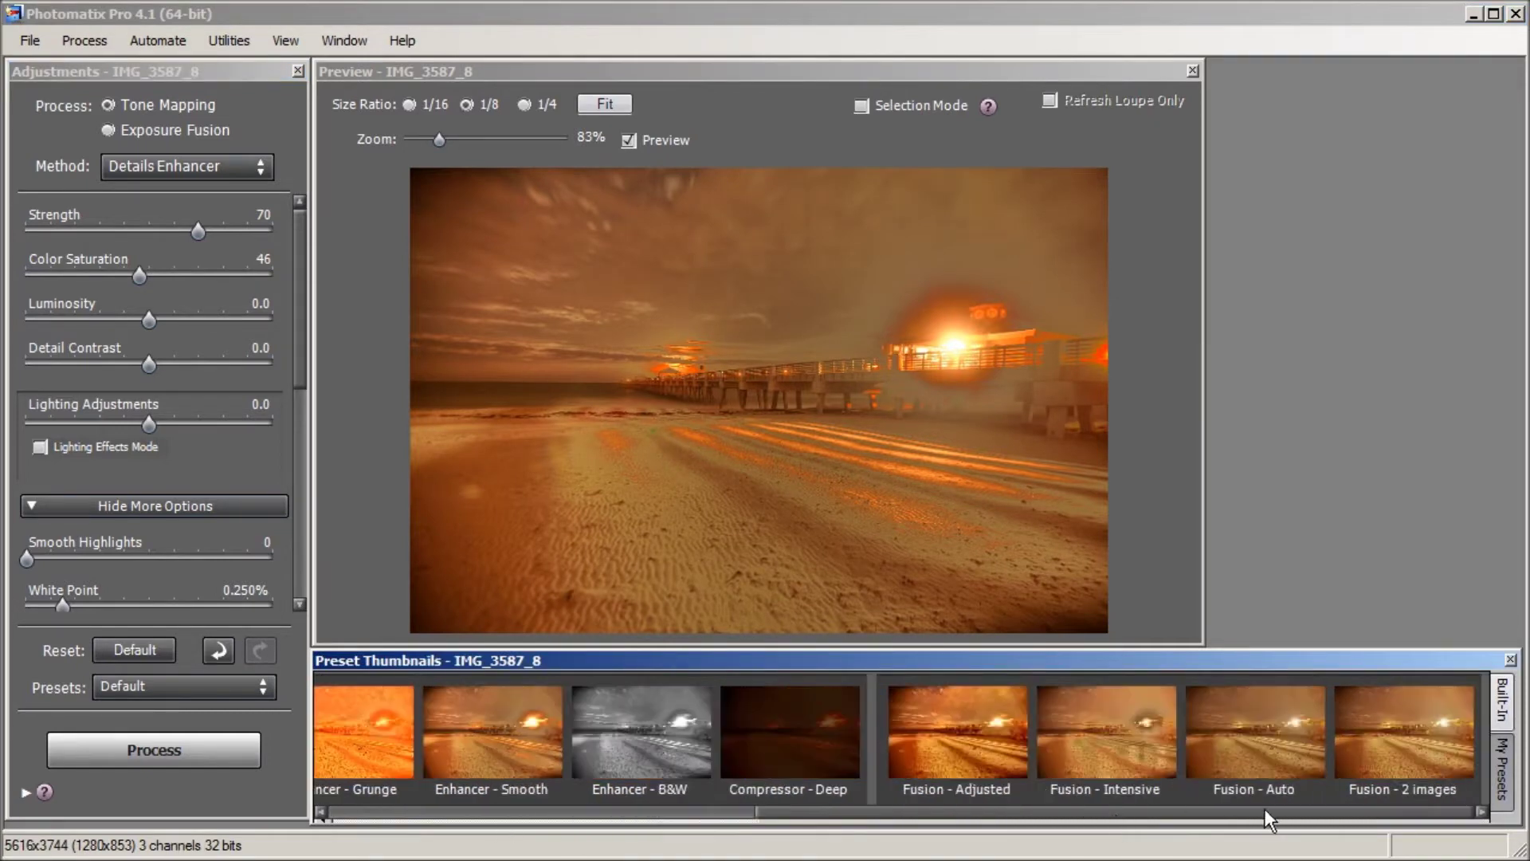
click(946, 737)
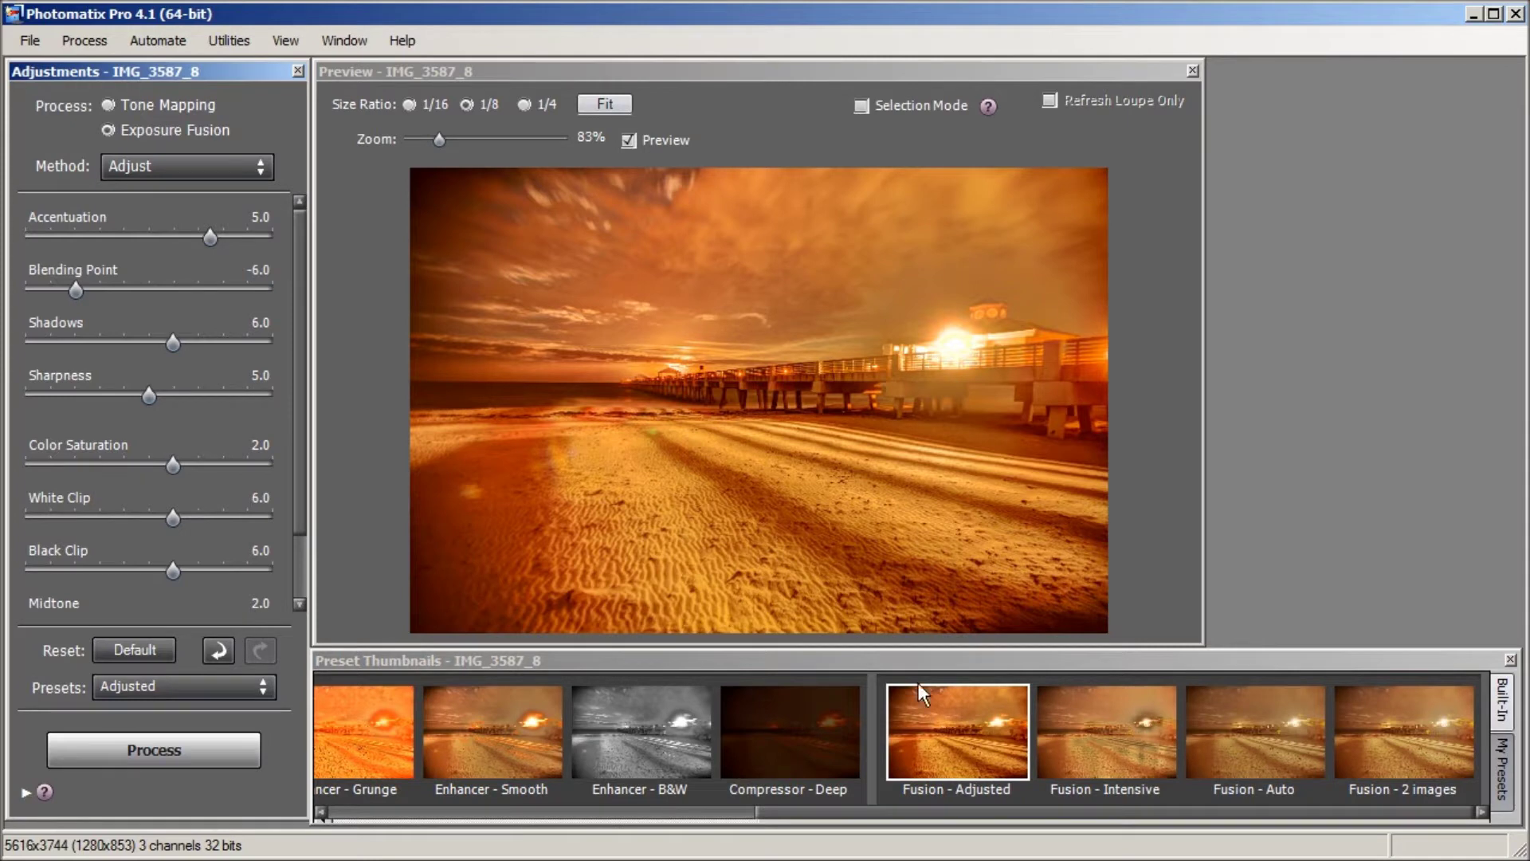
click(1509, 660)
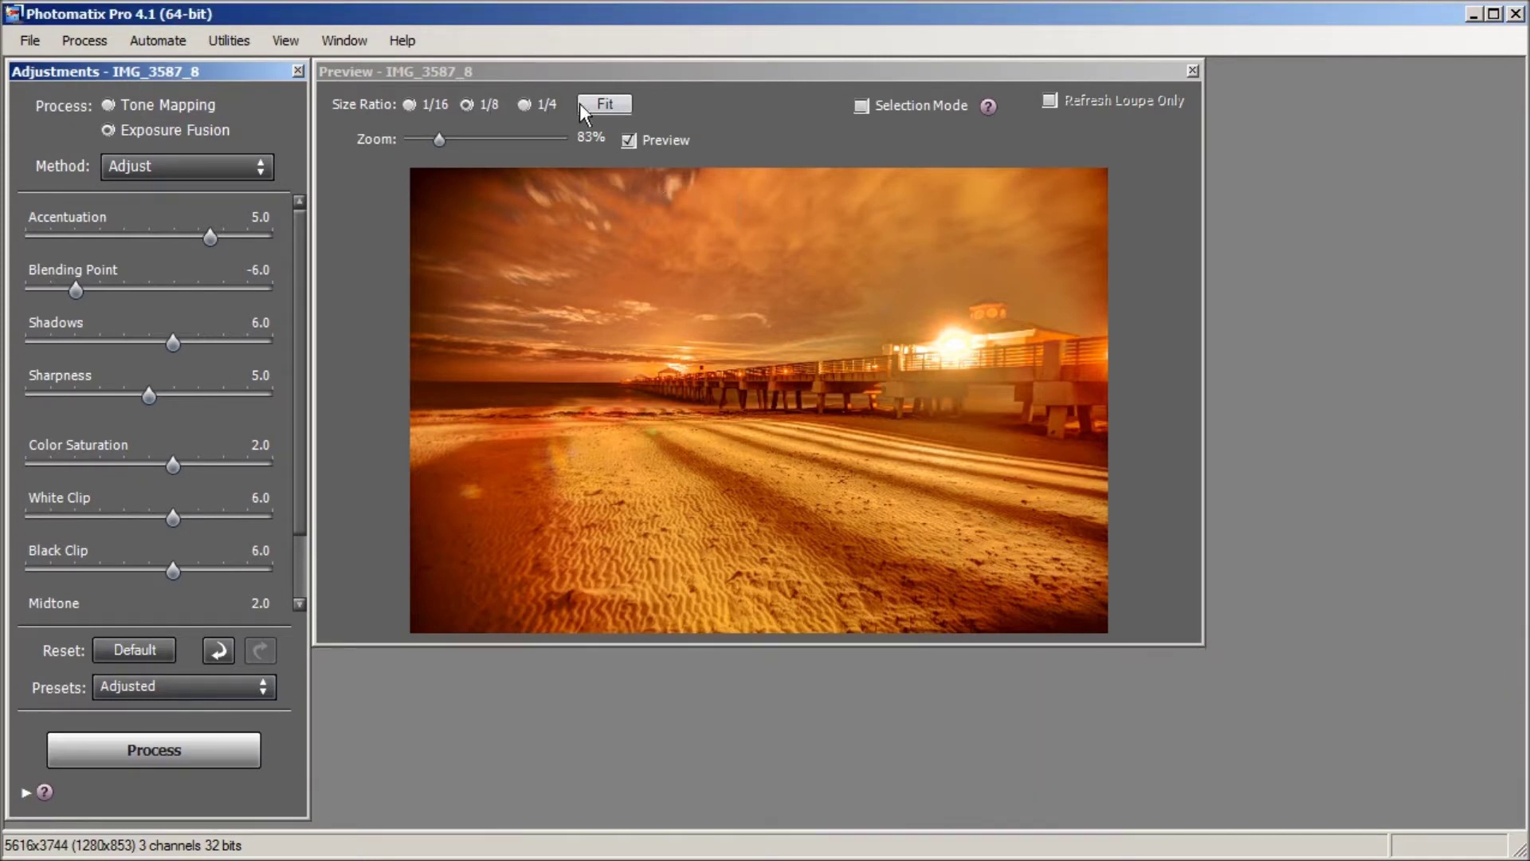
click(605, 104)
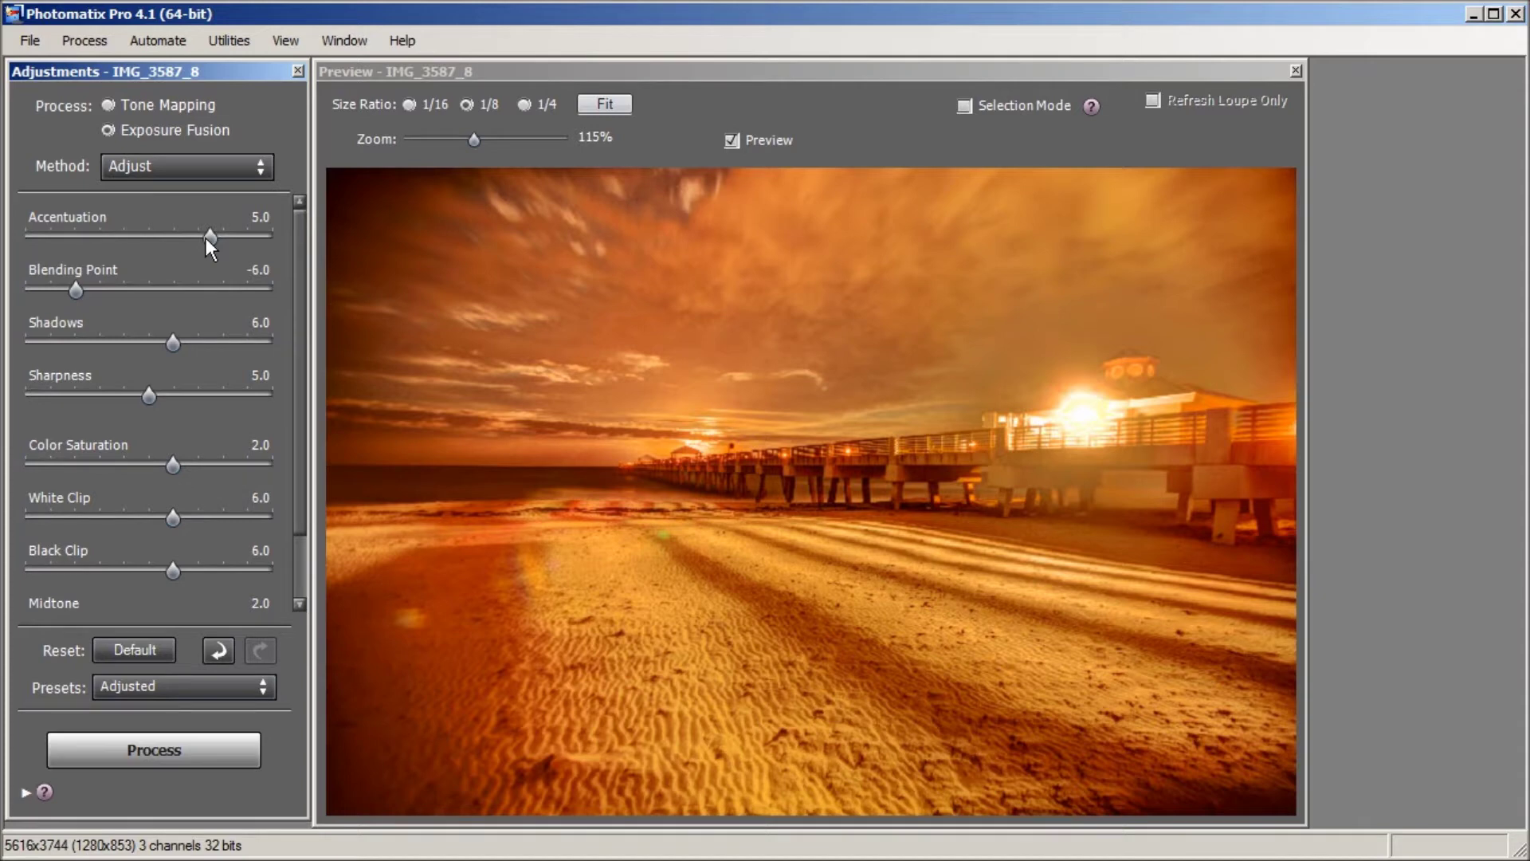
Step: Set the fusion's accentuation to -6.0, blending point to -4.0 and shadows to 10.0
drag(209, 238, 77, 241)
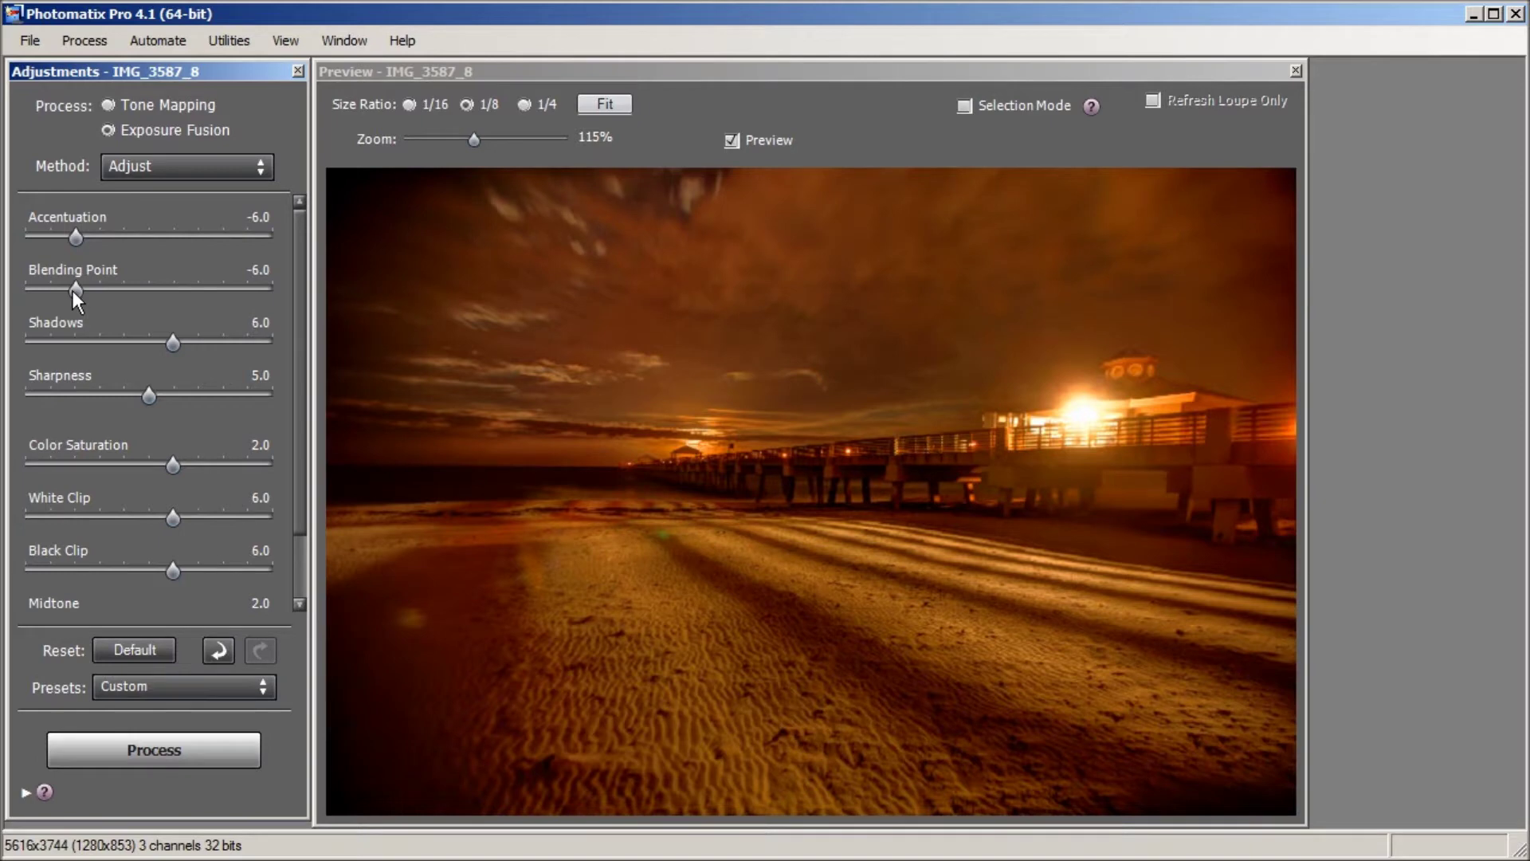
drag(72, 290, 93, 298)
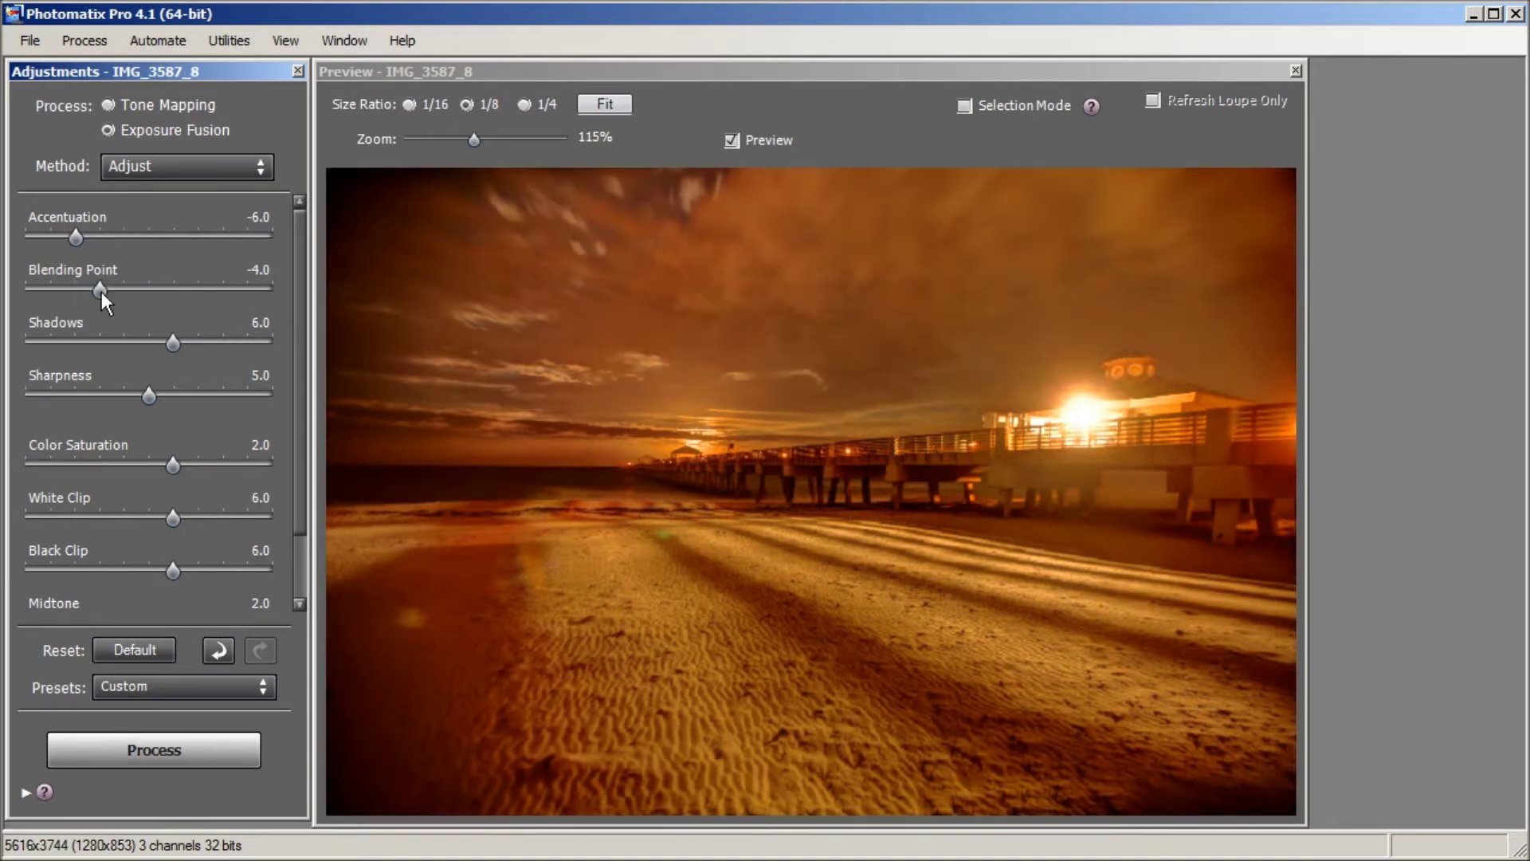
drag(149, 396, 173, 396)
drag(170, 342, 267, 345)
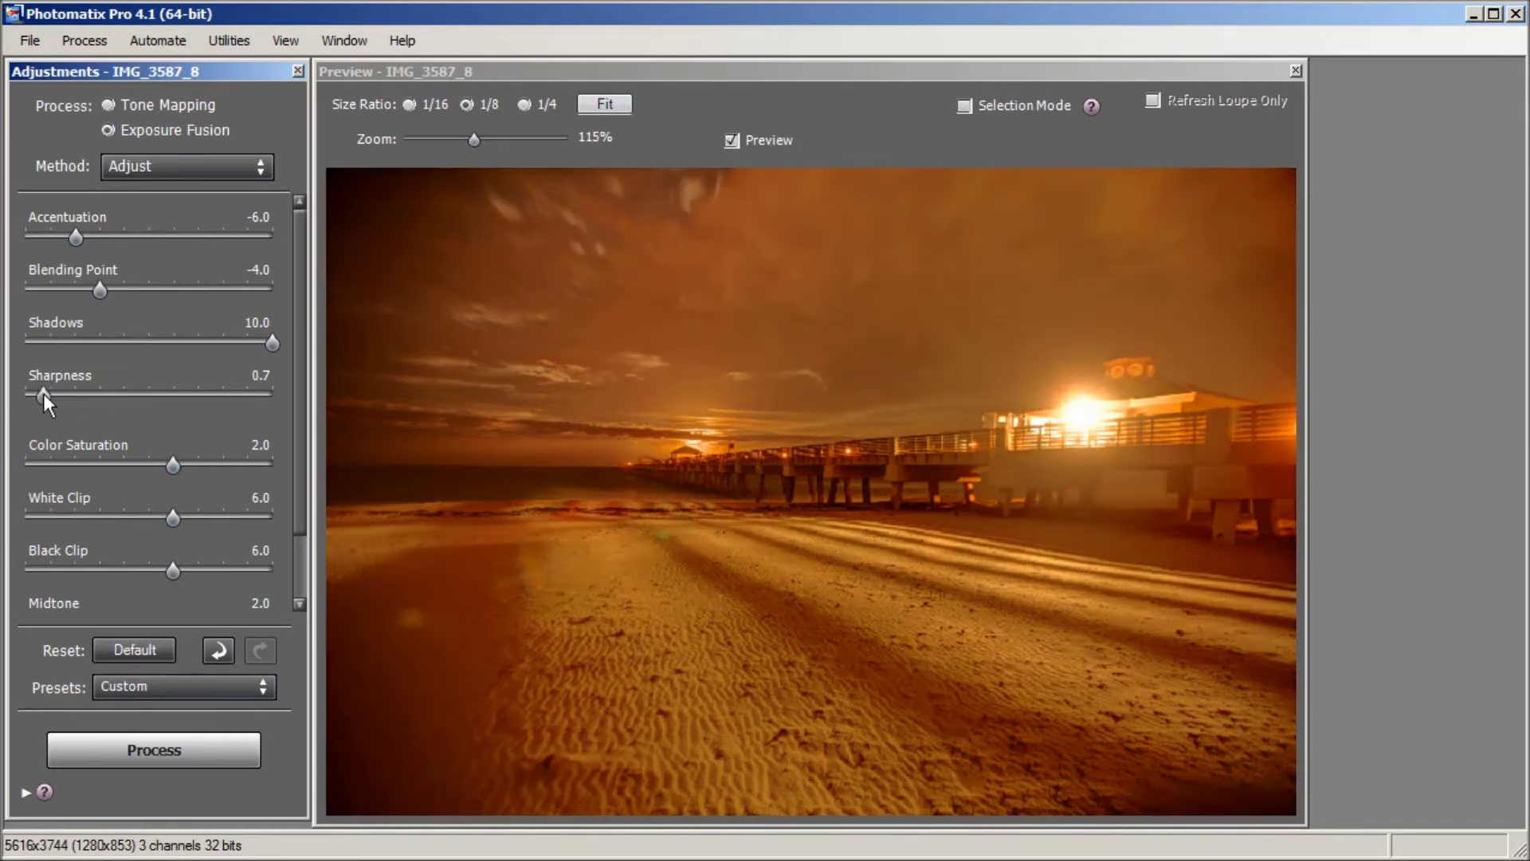
Step: Set the fusion's sharpness to 8.0 and color saturation to 6.0
drag(43, 393, 142, 394)
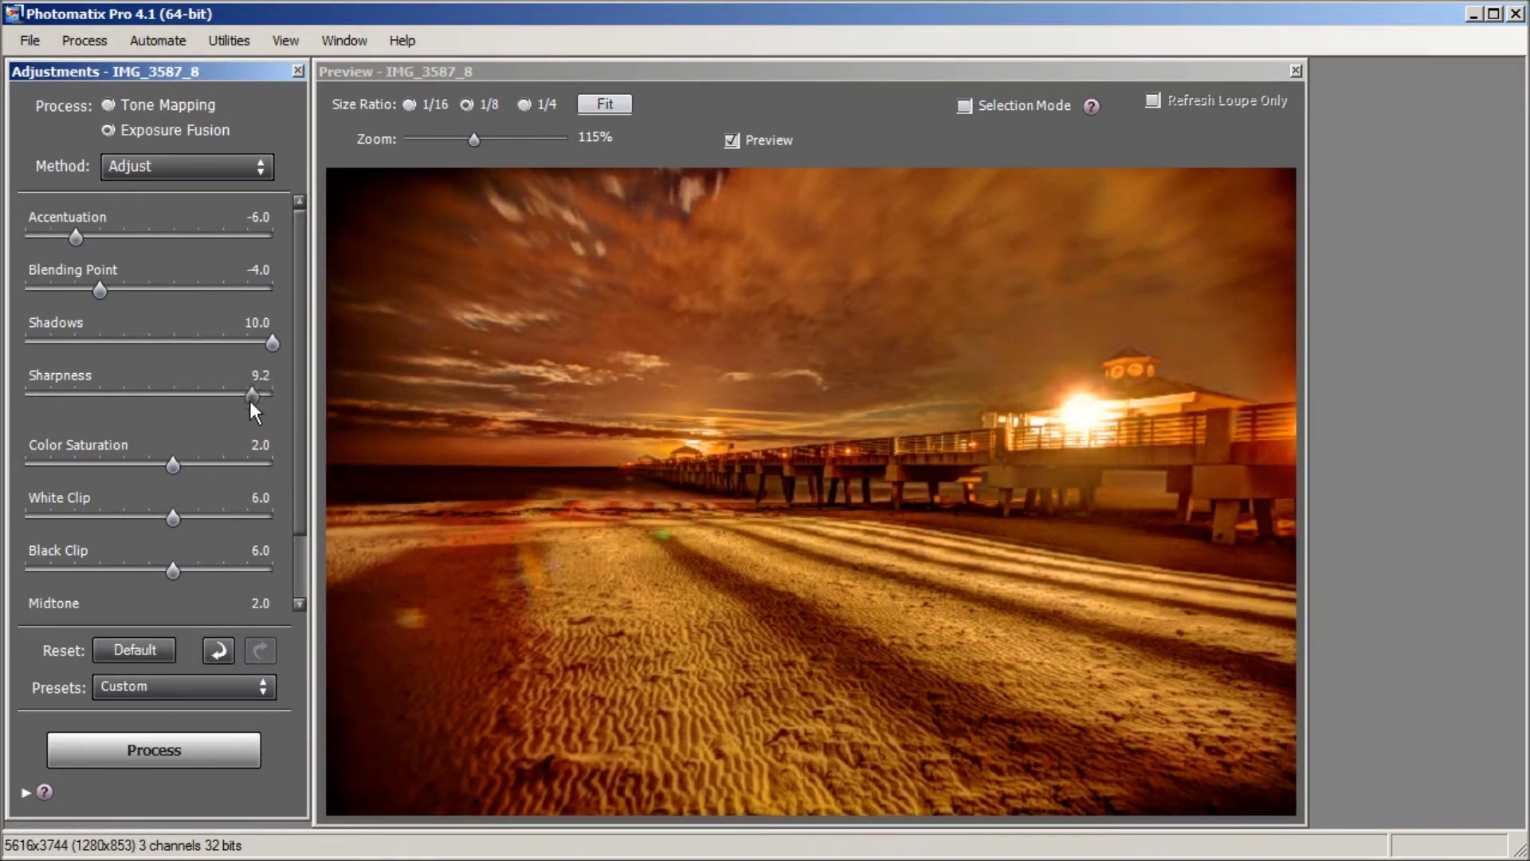
mouse_move(204, 408)
mouse_down()
mouse_move(222, 409)
mouse_move(193, 400)
mouse_up()
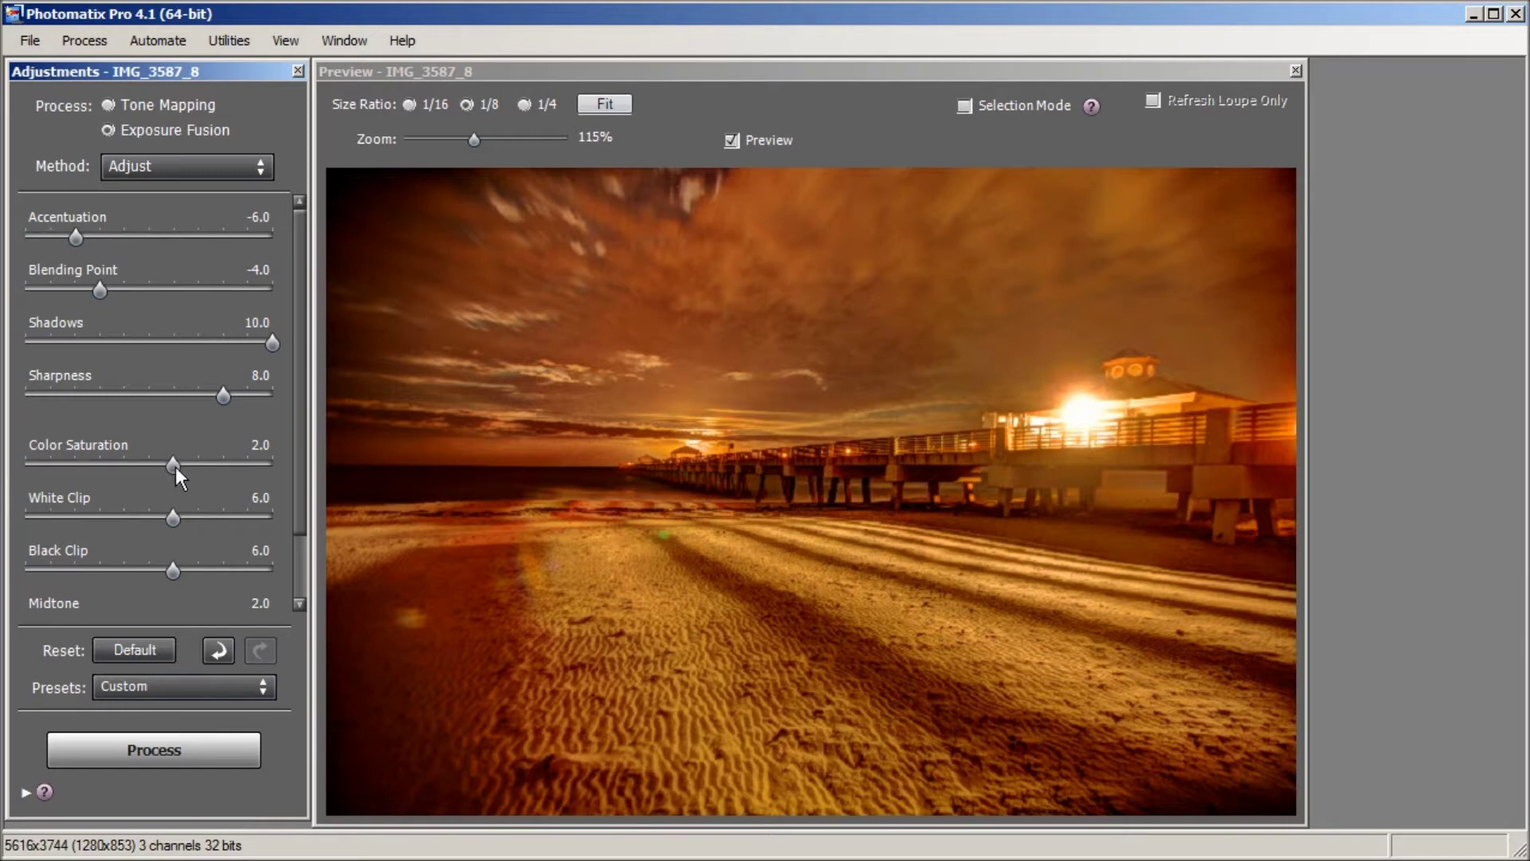
drag(175, 466, 221, 481)
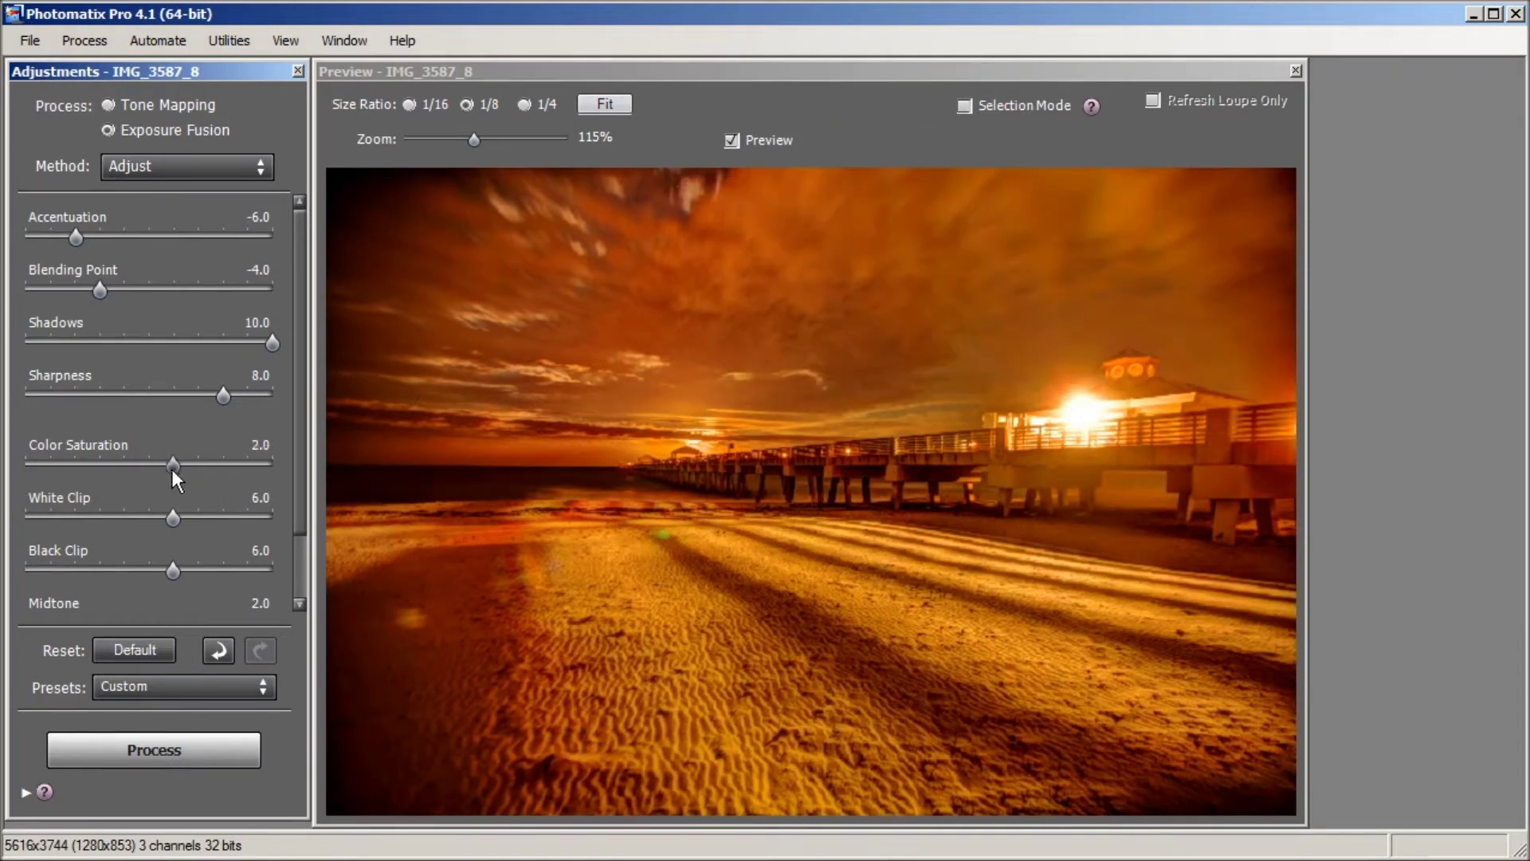
drag(174, 469, 222, 470)
Step: Set the white clip to 0.0 and the black clip to 3.0, comparing lower and higher black clip values
drag(274, 519, 27, 518)
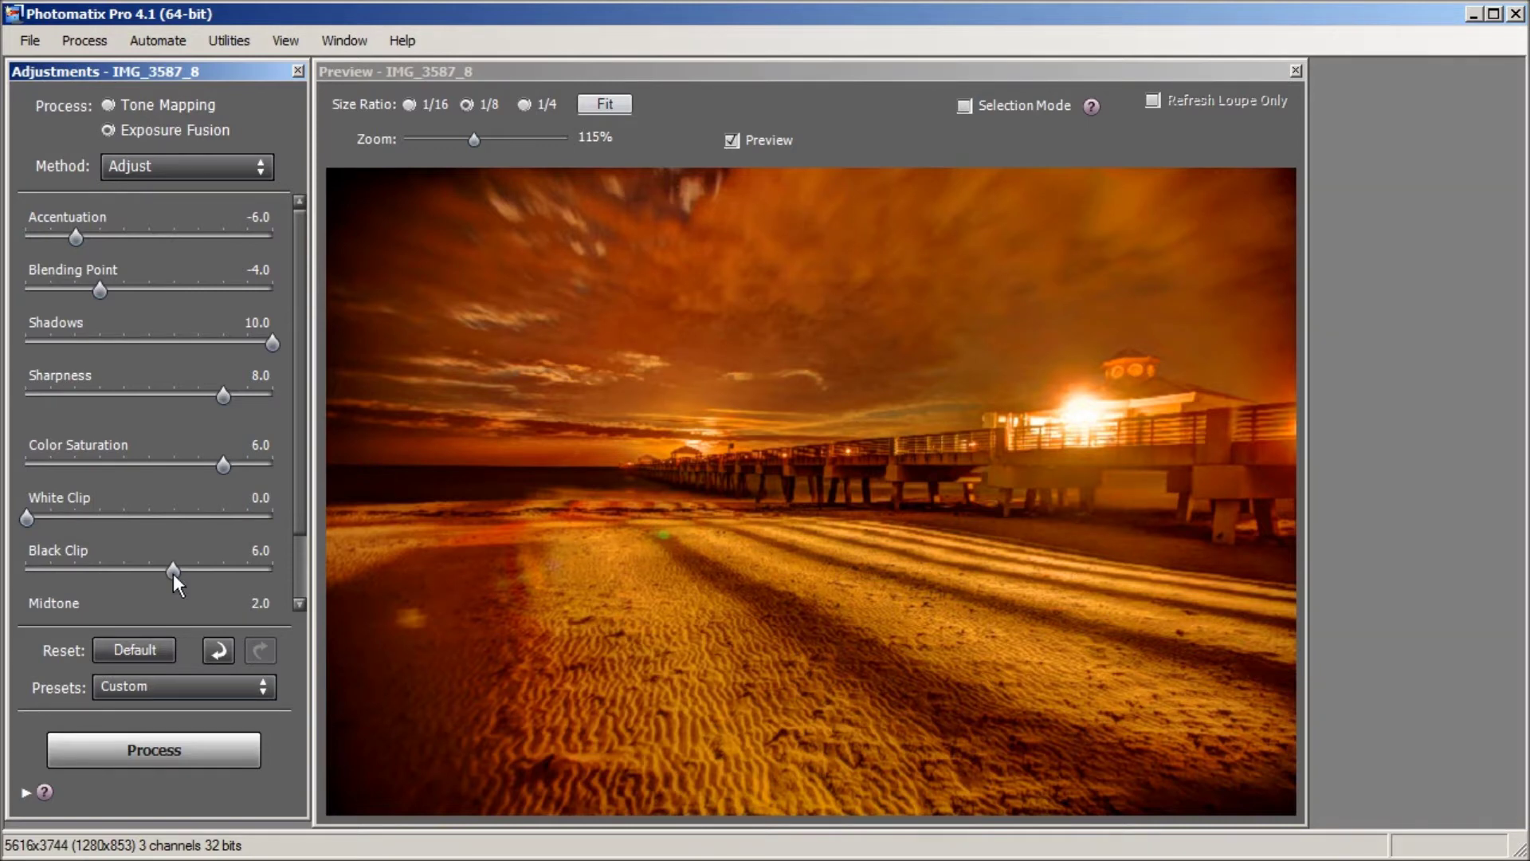
drag(173, 572, 83, 582)
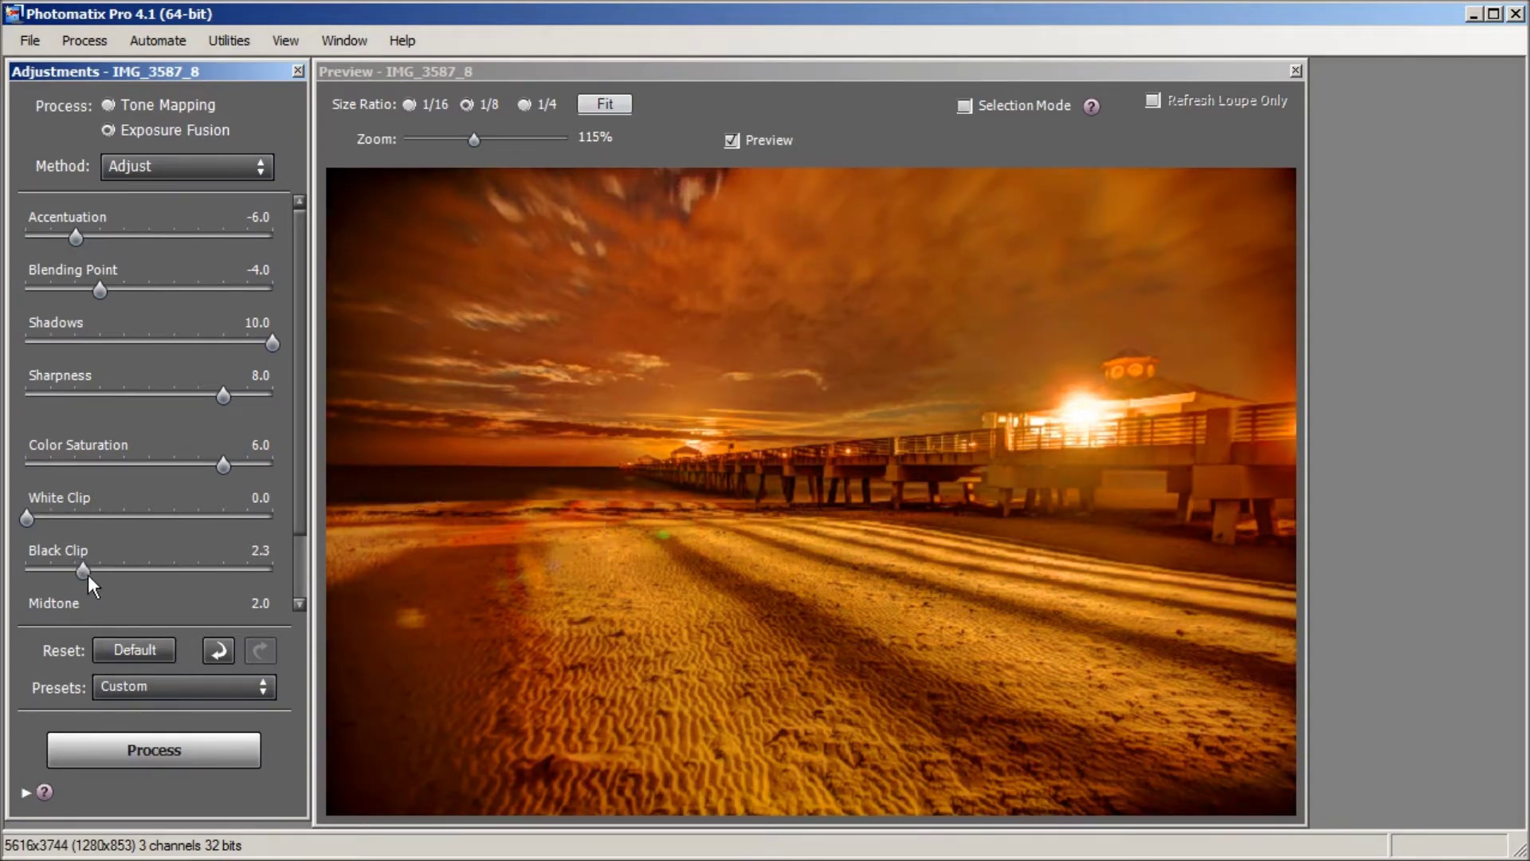
drag(83, 572, 237, 583)
drag(72, 569, 251, 568)
drag(246, 573, 252, 572)
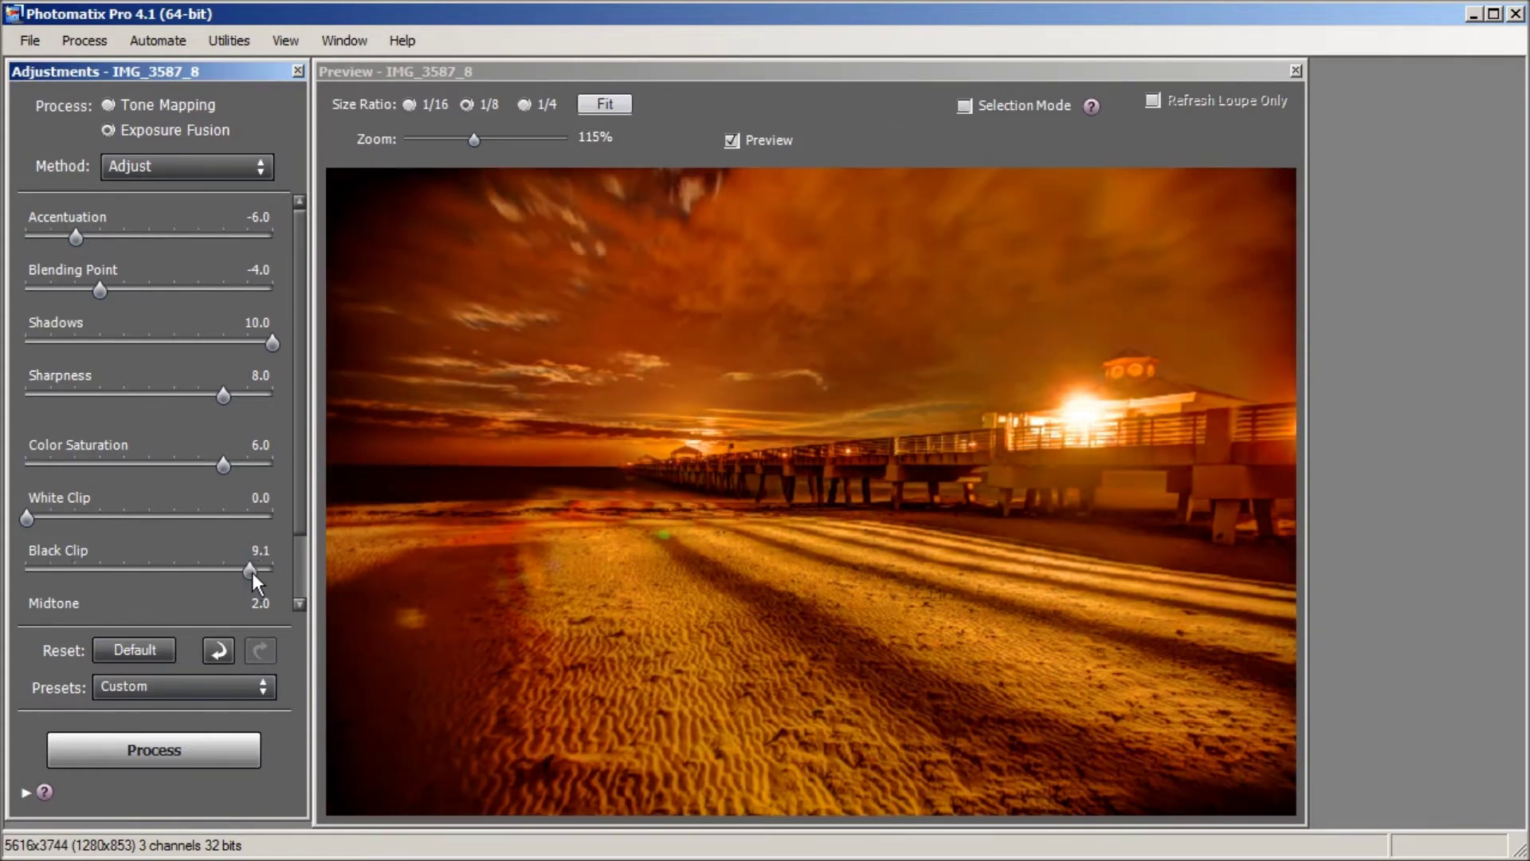
drag(252, 573, 128, 581)
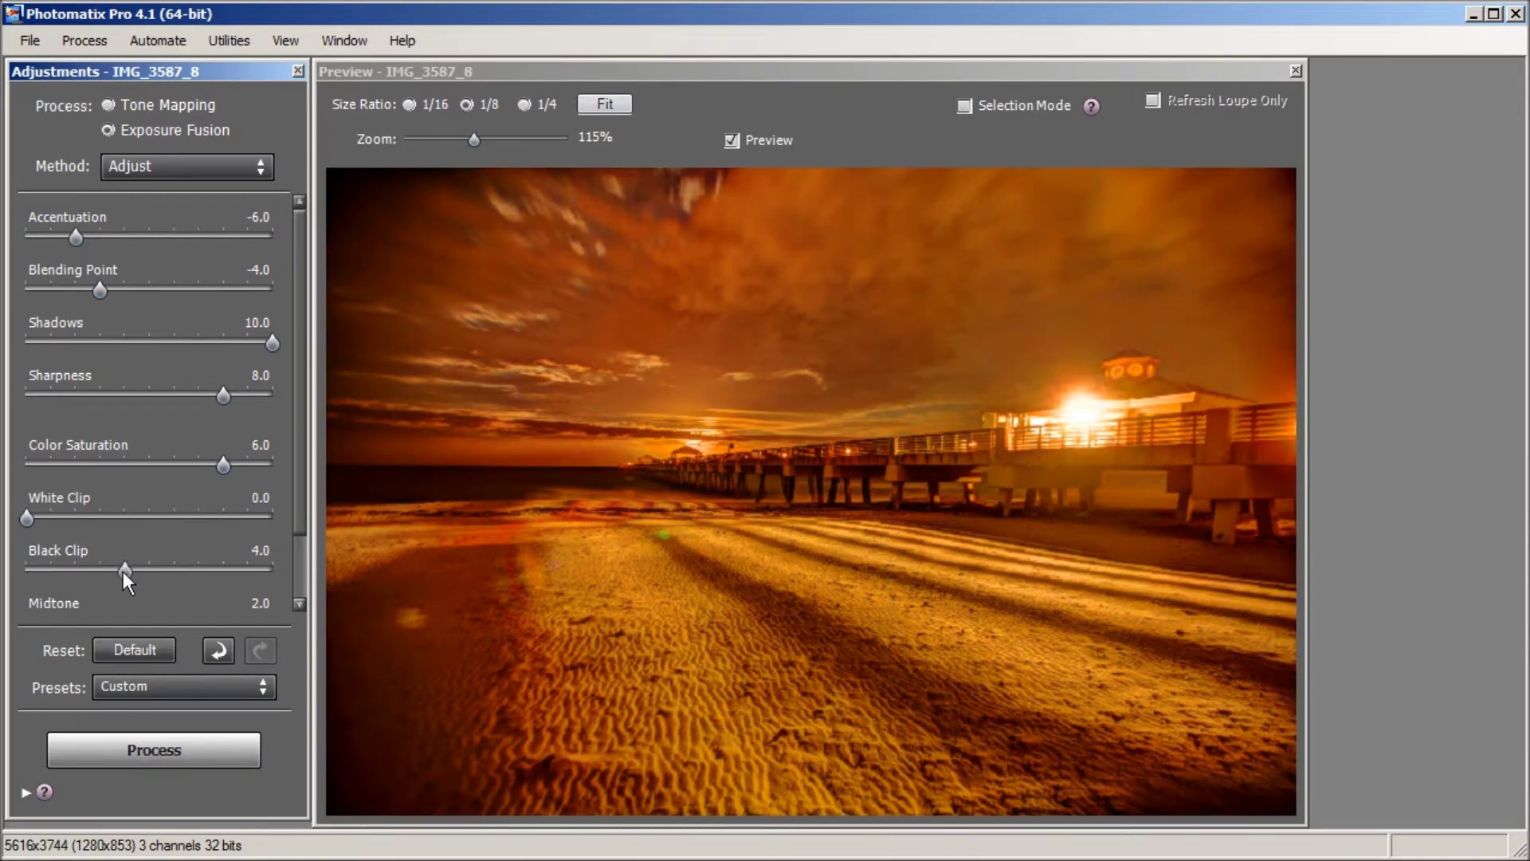
drag(124, 571, 234, 570)
drag(102, 570, 132, 590)
drag(248, 585, 105, 575)
Step: Set the fusion's midtone to 1.0
scroll(114, 508, down, 2)
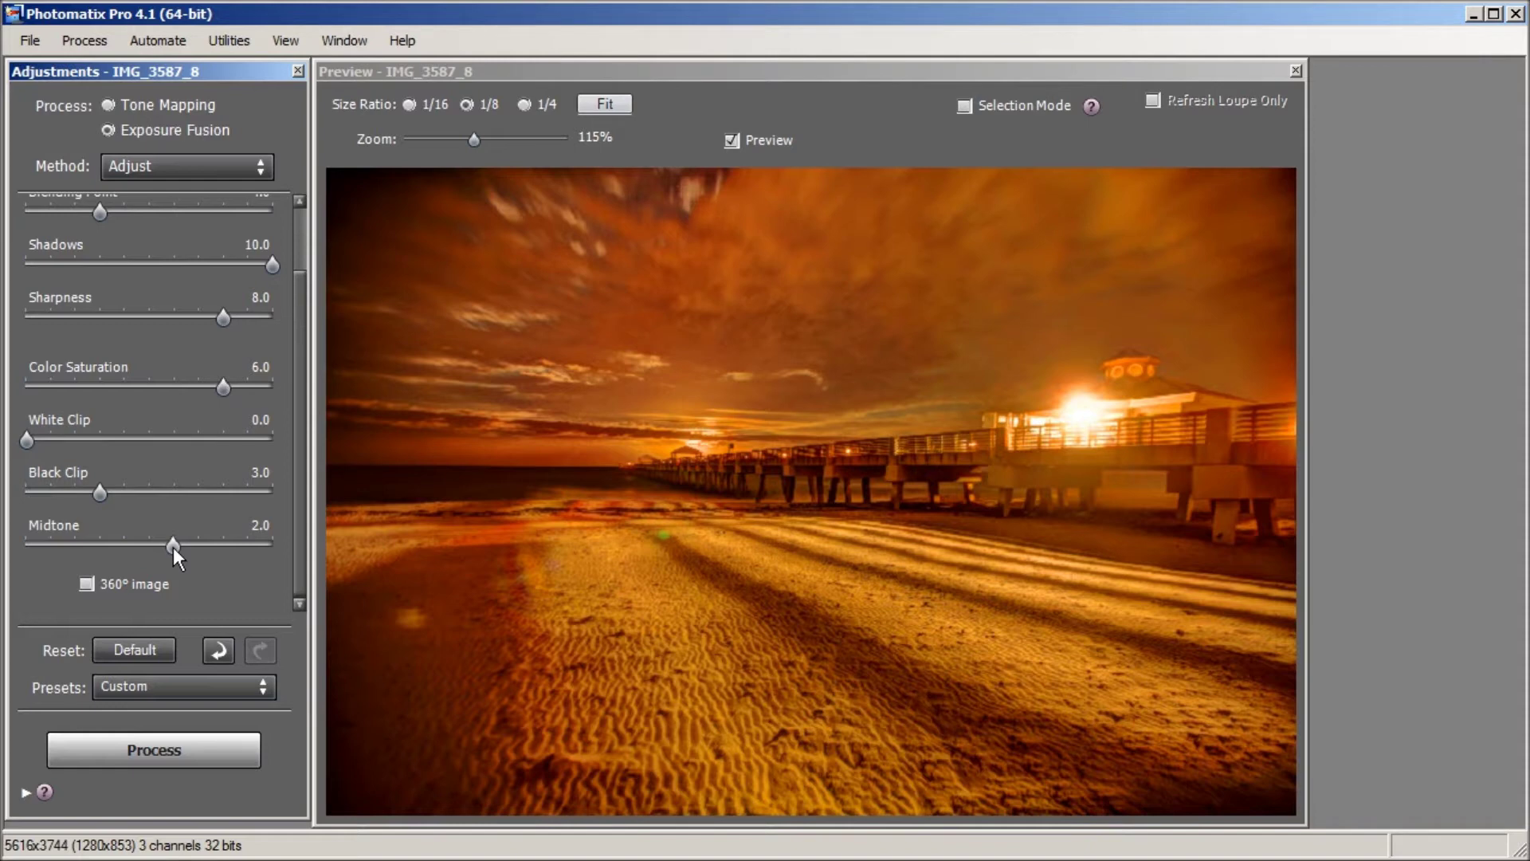
mouse_move(174, 547)
mouse_down()
mouse_move(101, 546)
mouse_move(209, 549)
mouse_move(140, 552)
mouse_move(157, 543)
mouse_up()
mouse_move(162, 544)
mouse_down()
mouse_move(183, 547)
mouse_move(150, 545)
mouse_up()
drag(160, 553, 161, 558)
drag(298, 587, 299, 686)
Step: Process the exposure fusion and save the result as IMG_3587_8_fused.tif in 8-bit TIFF format in the Photomatix Fusion Video Tutorial folder
click(145, 750)
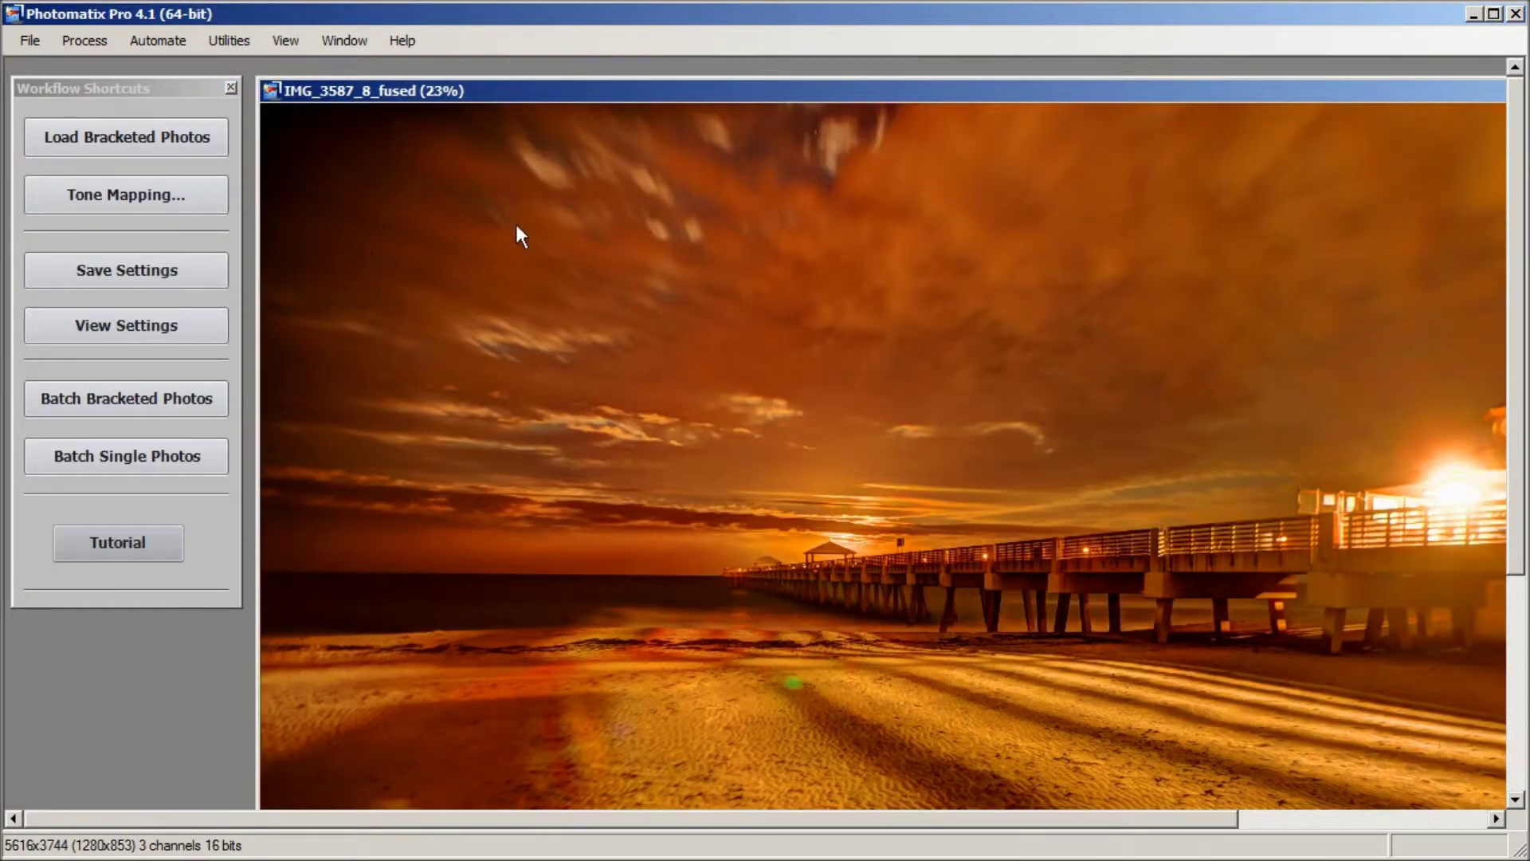
click(30, 40)
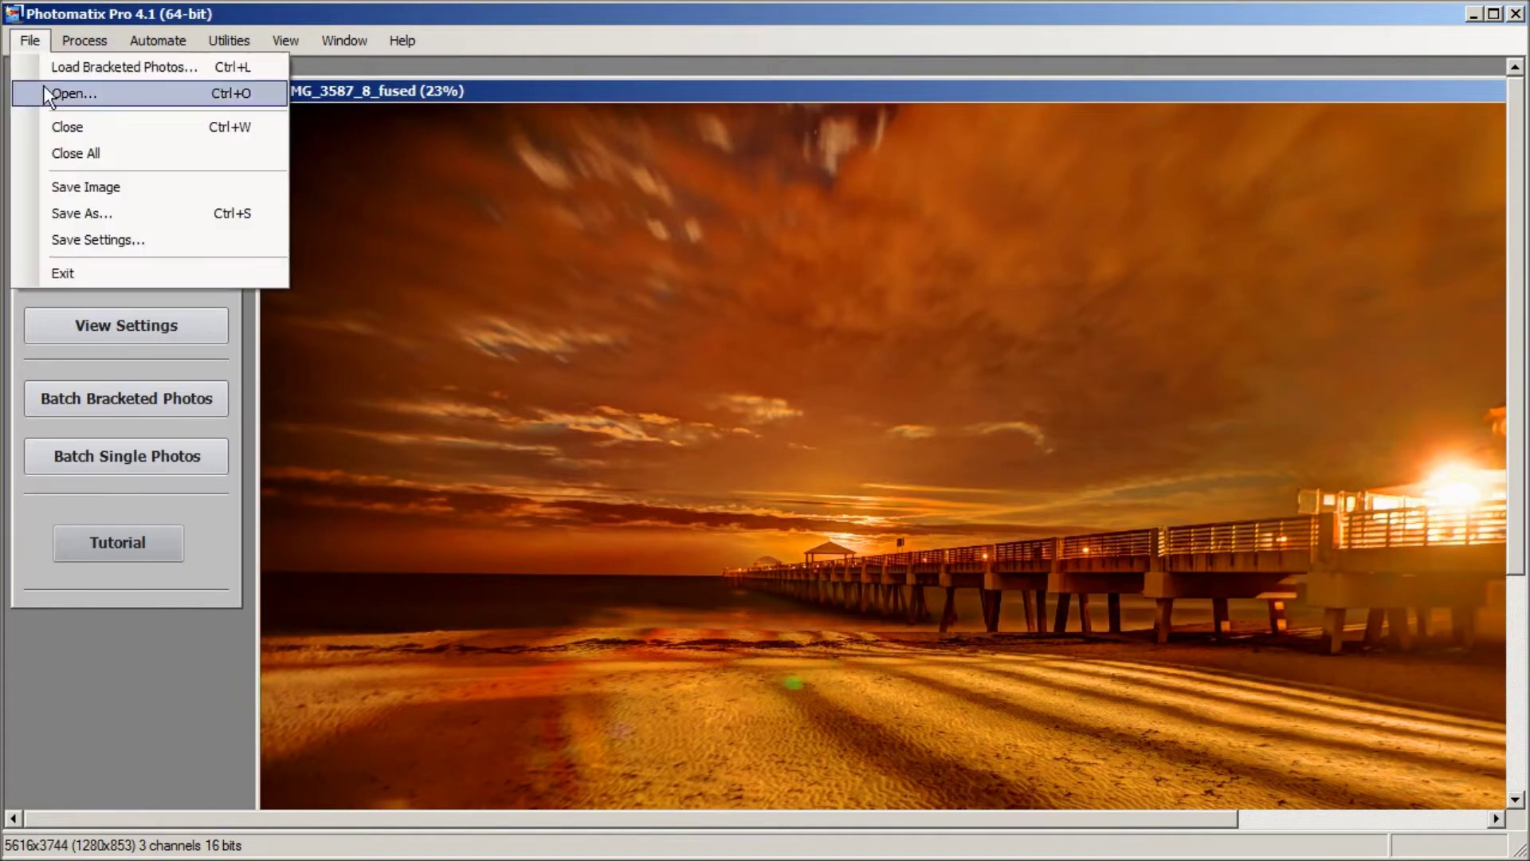
click(71, 208)
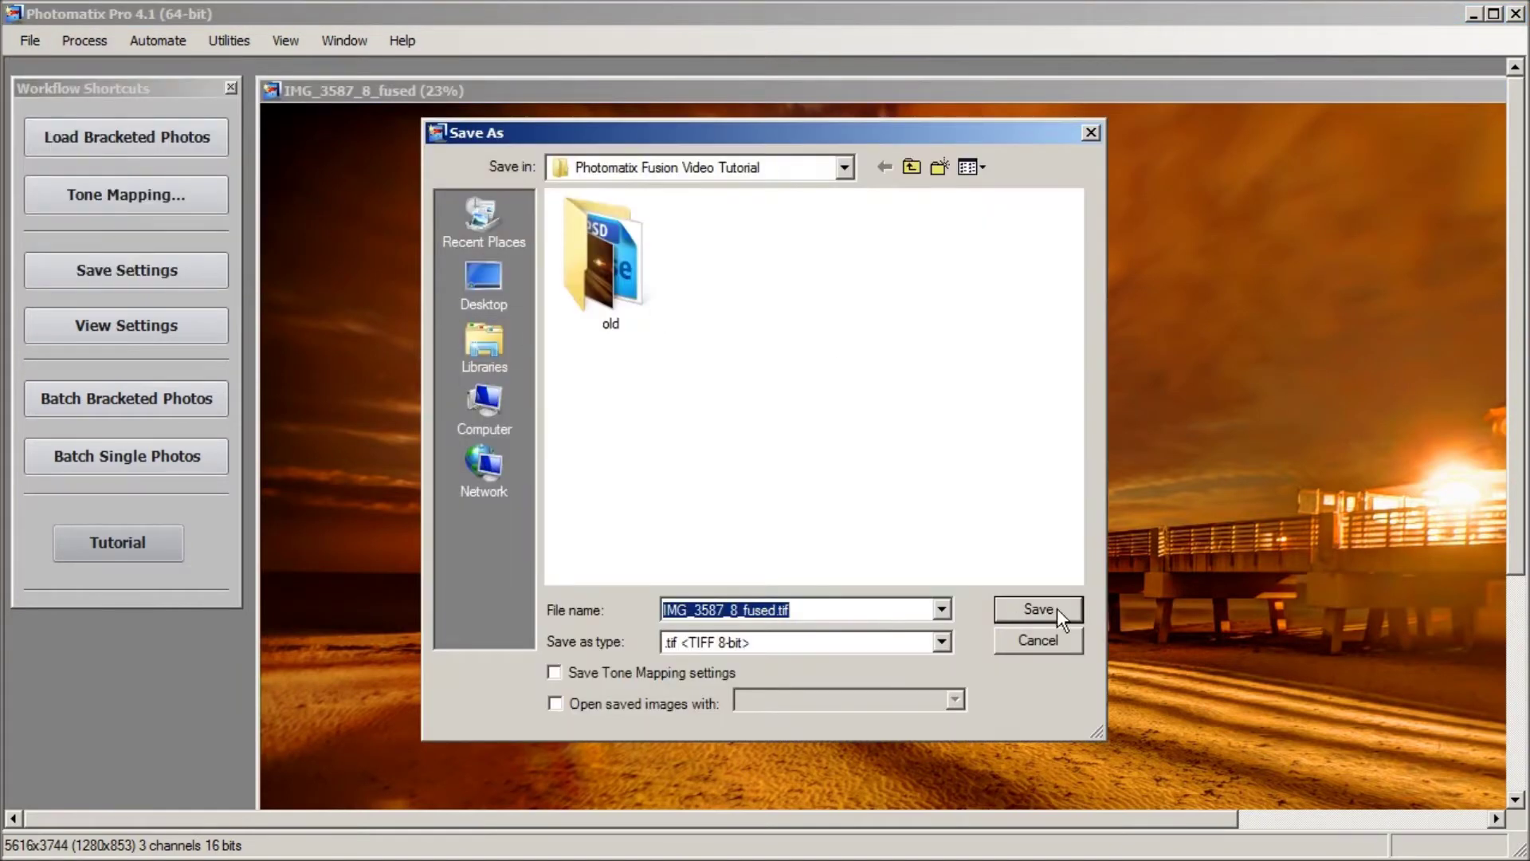
click(1045, 618)
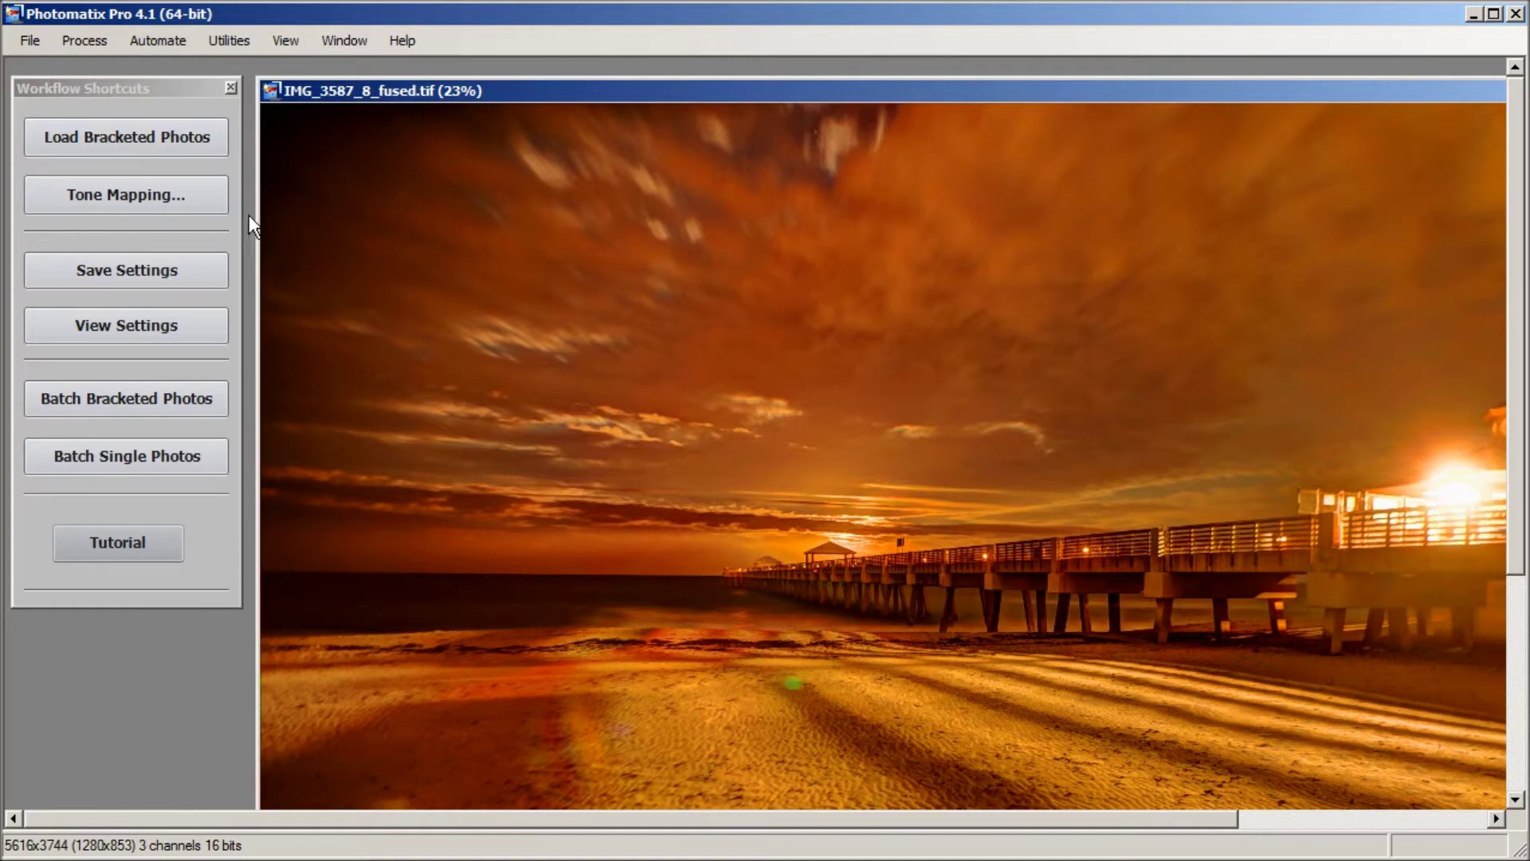
Step: Undo the exposure fusion, reopen the fusion adjustments for the merged image, and close the preset thumbnails
click(137, 48)
mouse_move(85, 41)
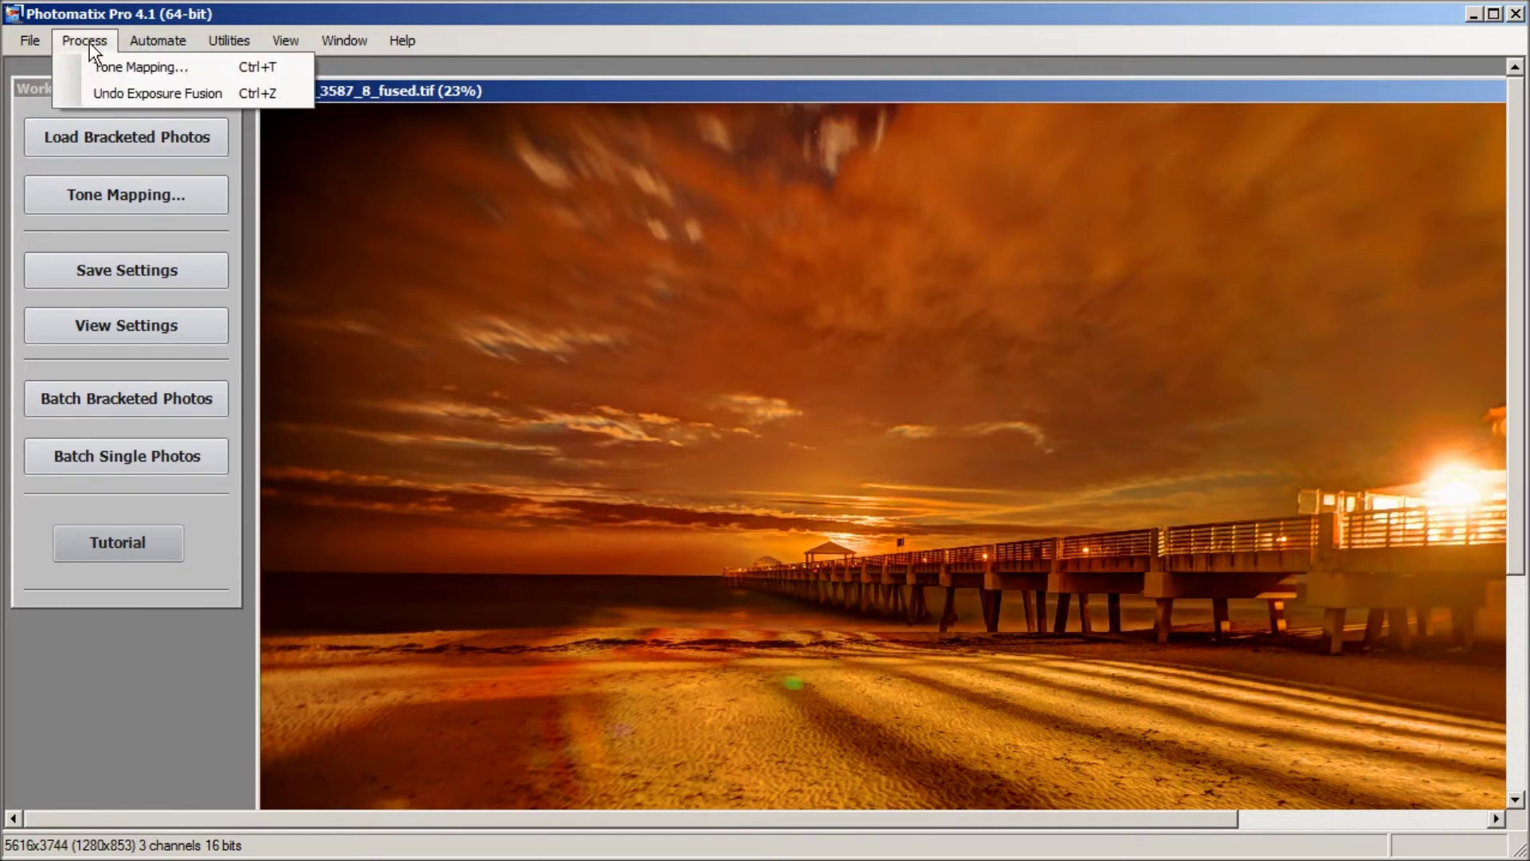
click(116, 93)
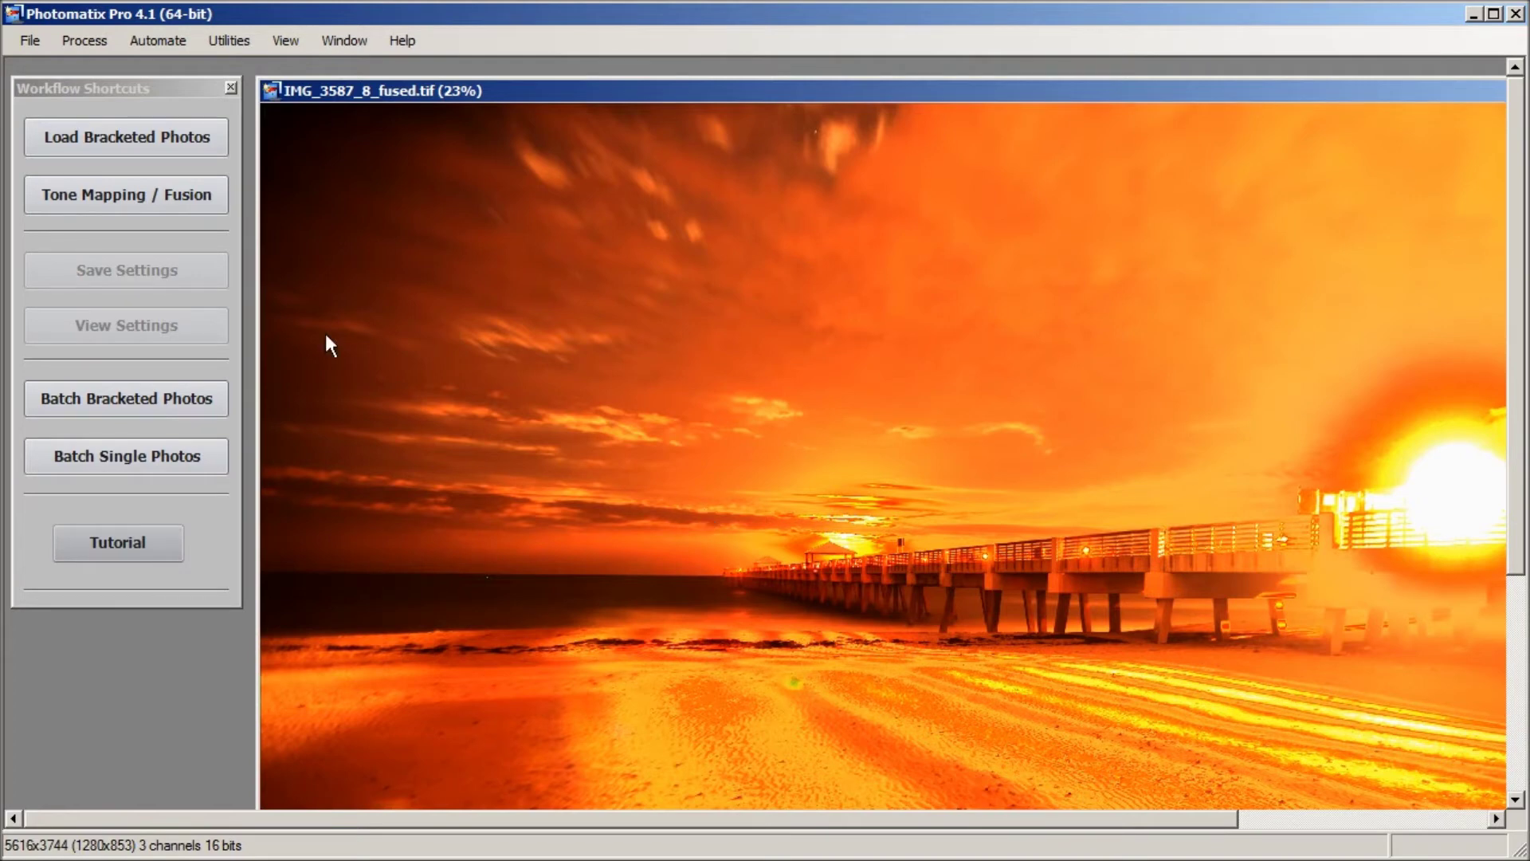
click(97, 197)
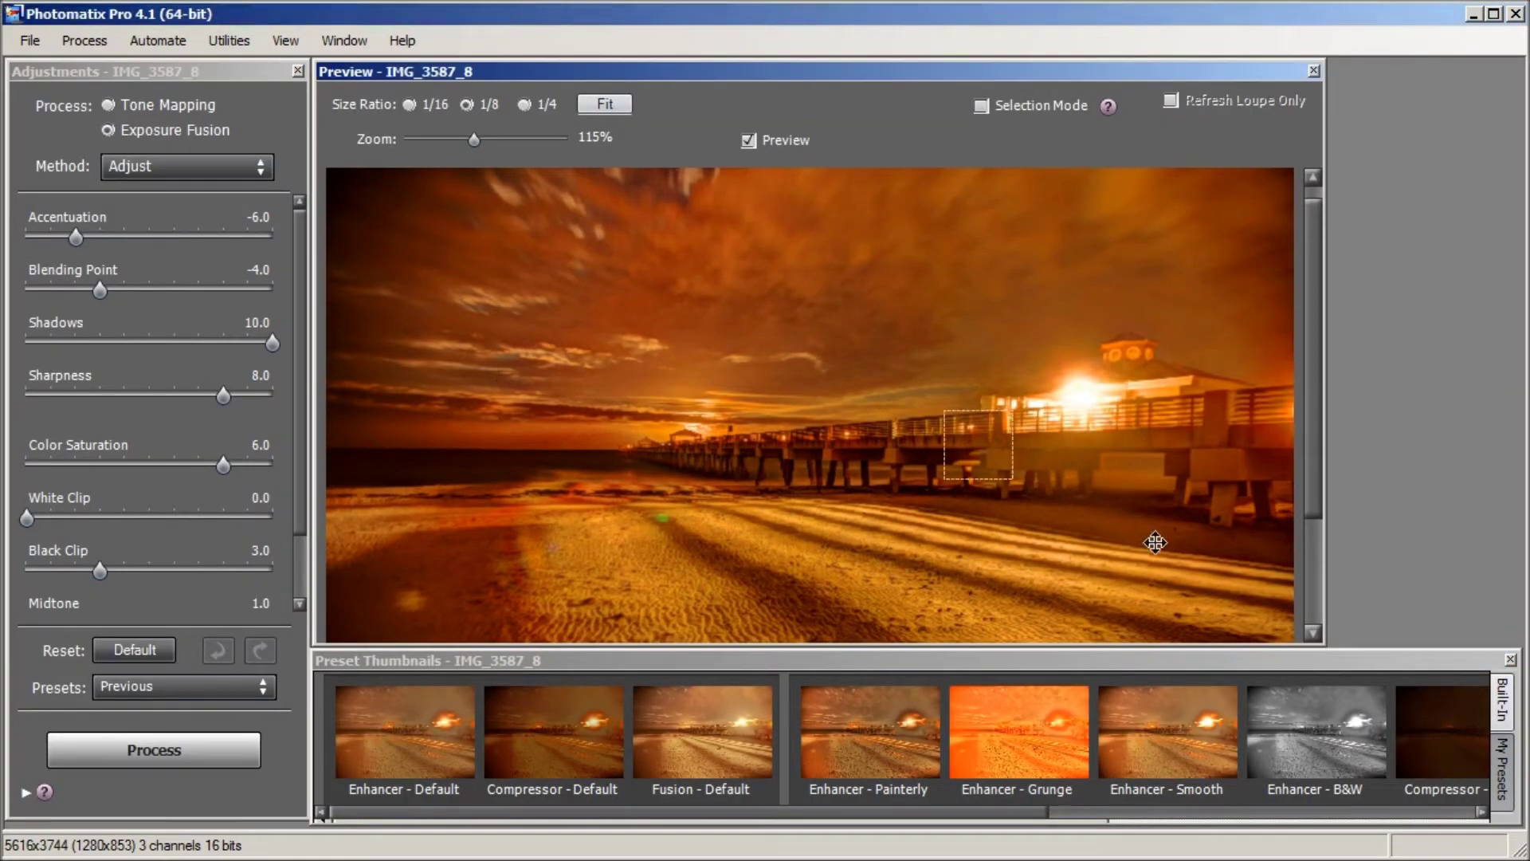
click(1510, 660)
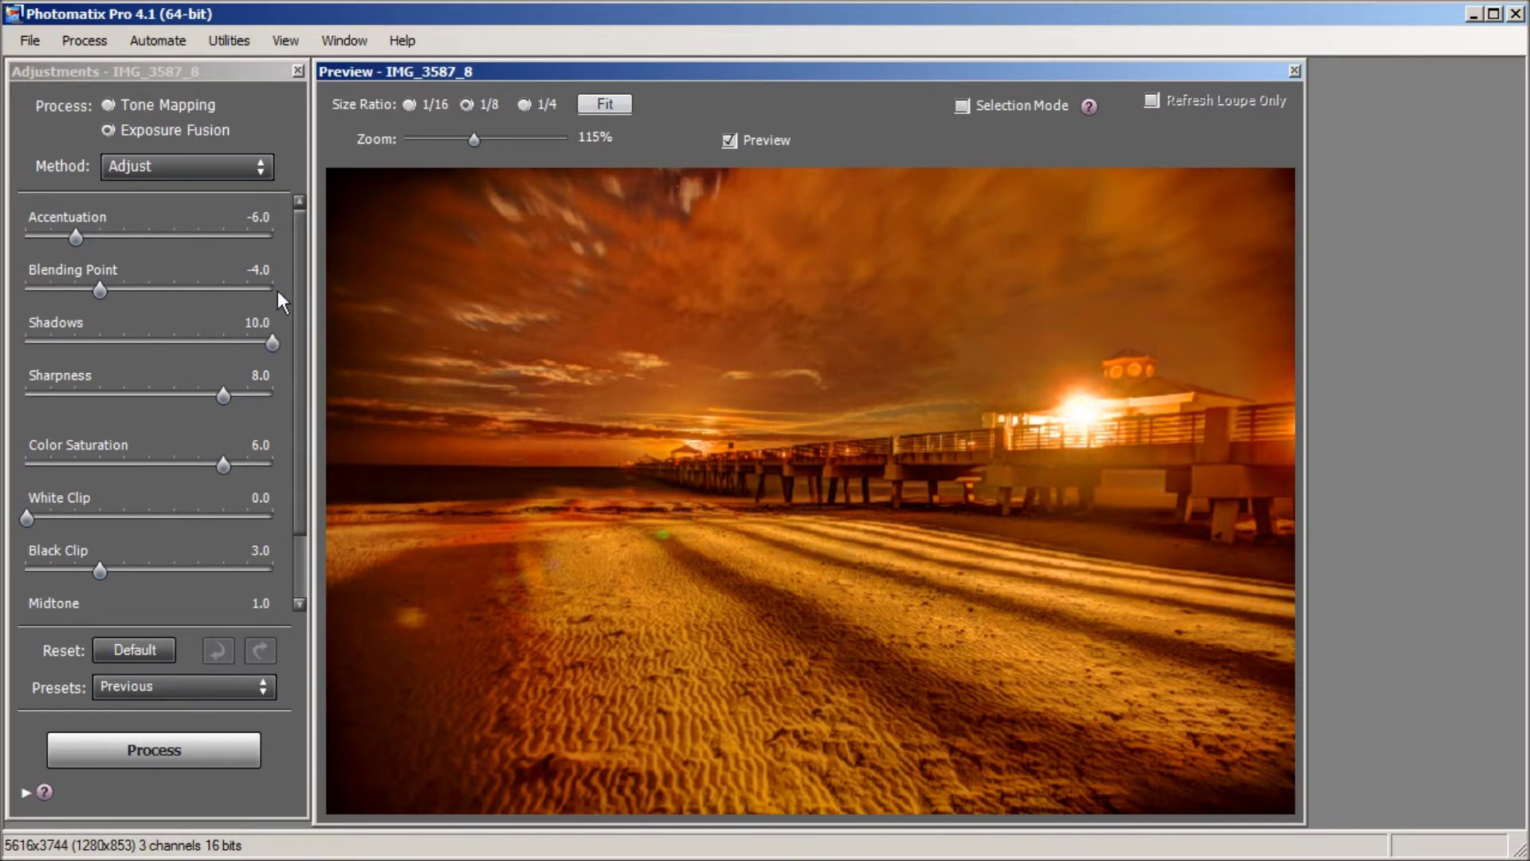
Step: Darken the fusion by setting accentuation to -10.0, blending point to -10.0 and shadows to 2.3
click(58, 219)
drag(77, 237, 27, 236)
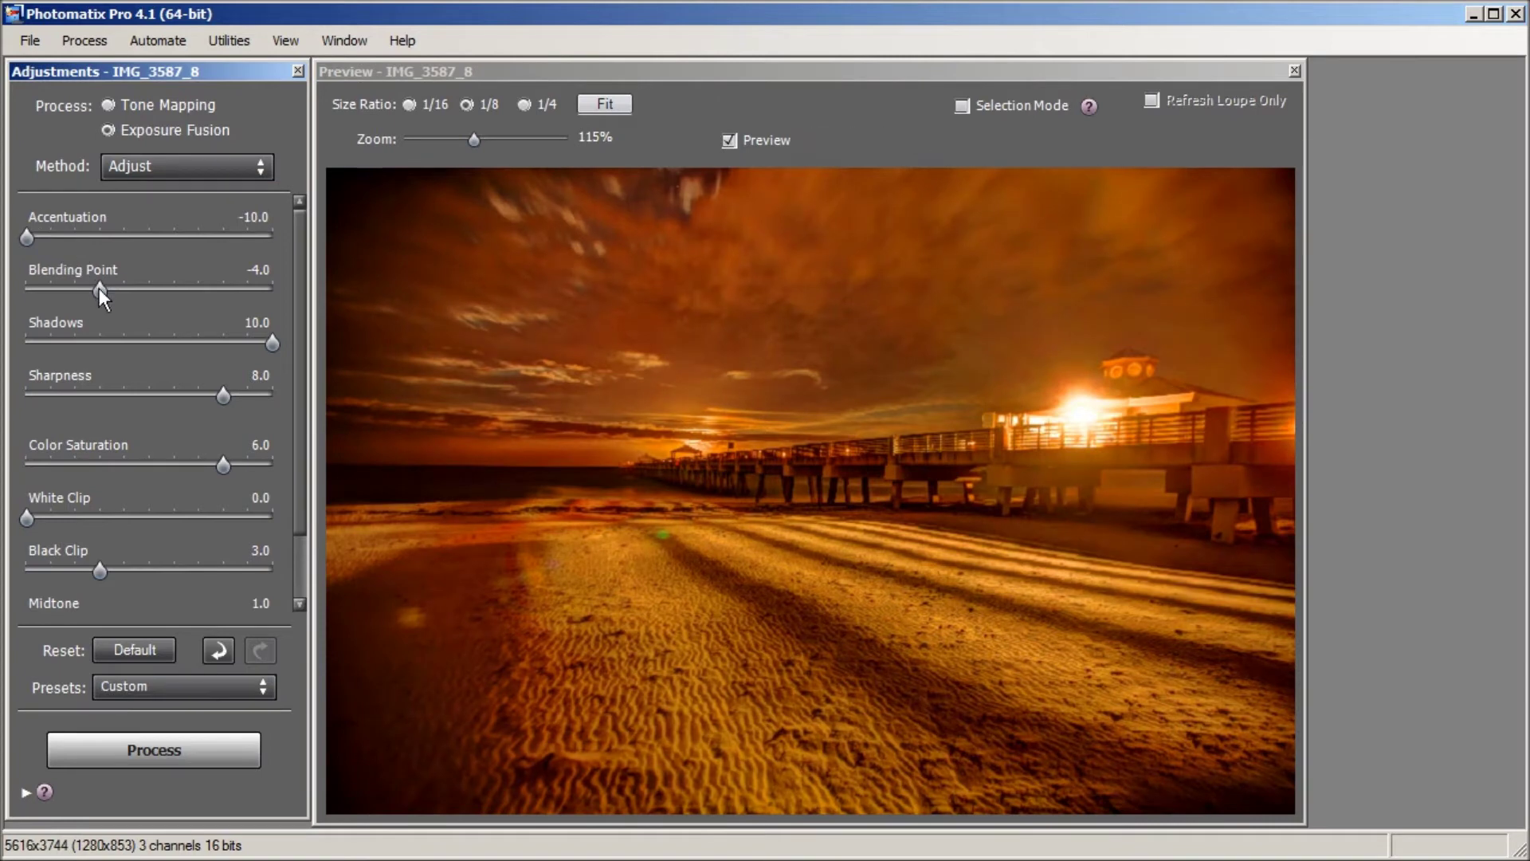
drag(99, 288, 55, 289)
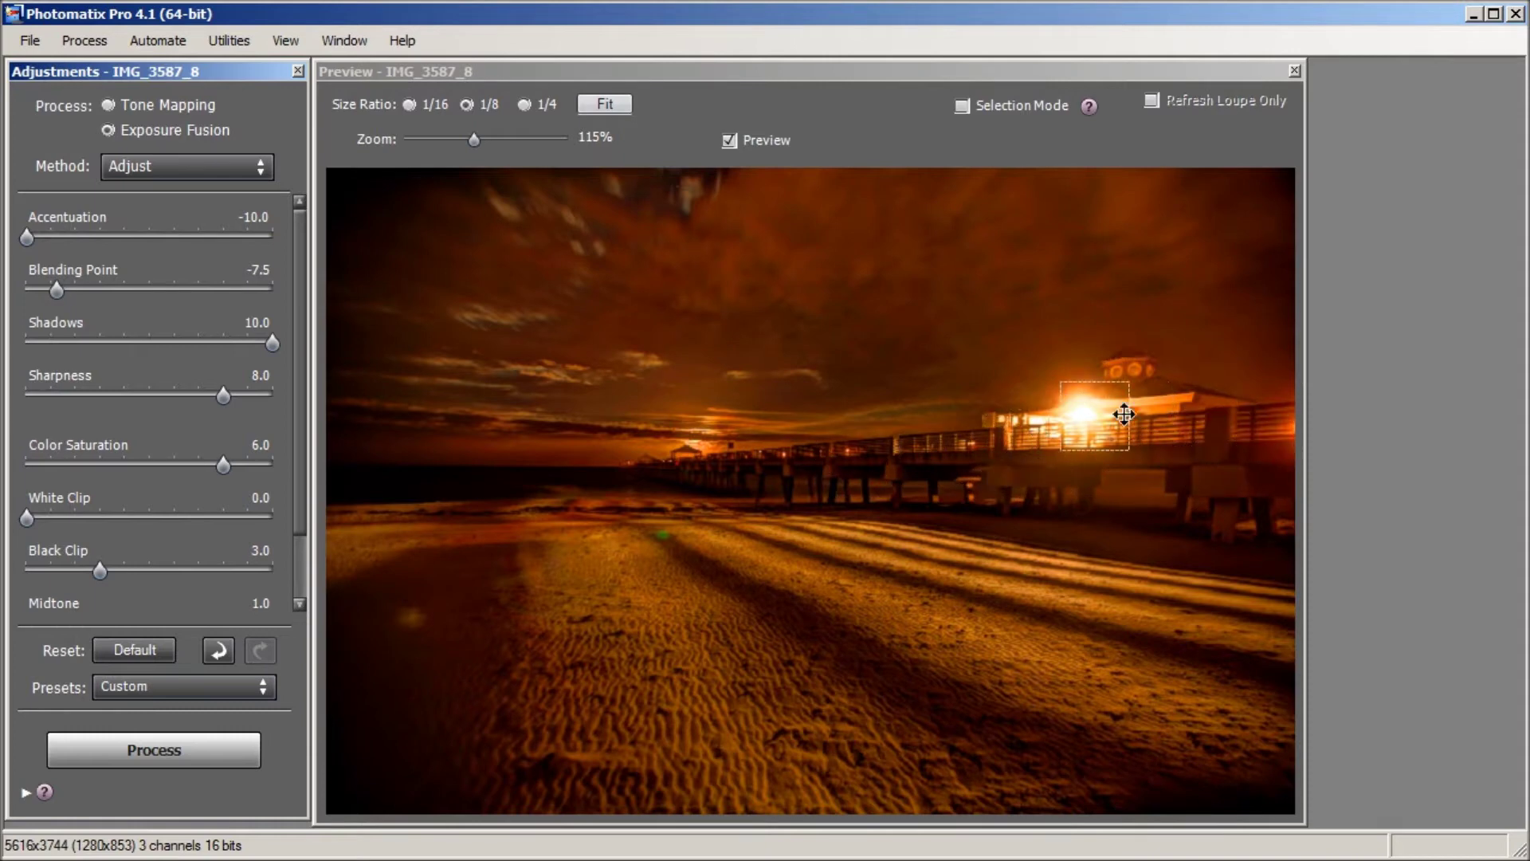
drag(58, 289, 50, 289)
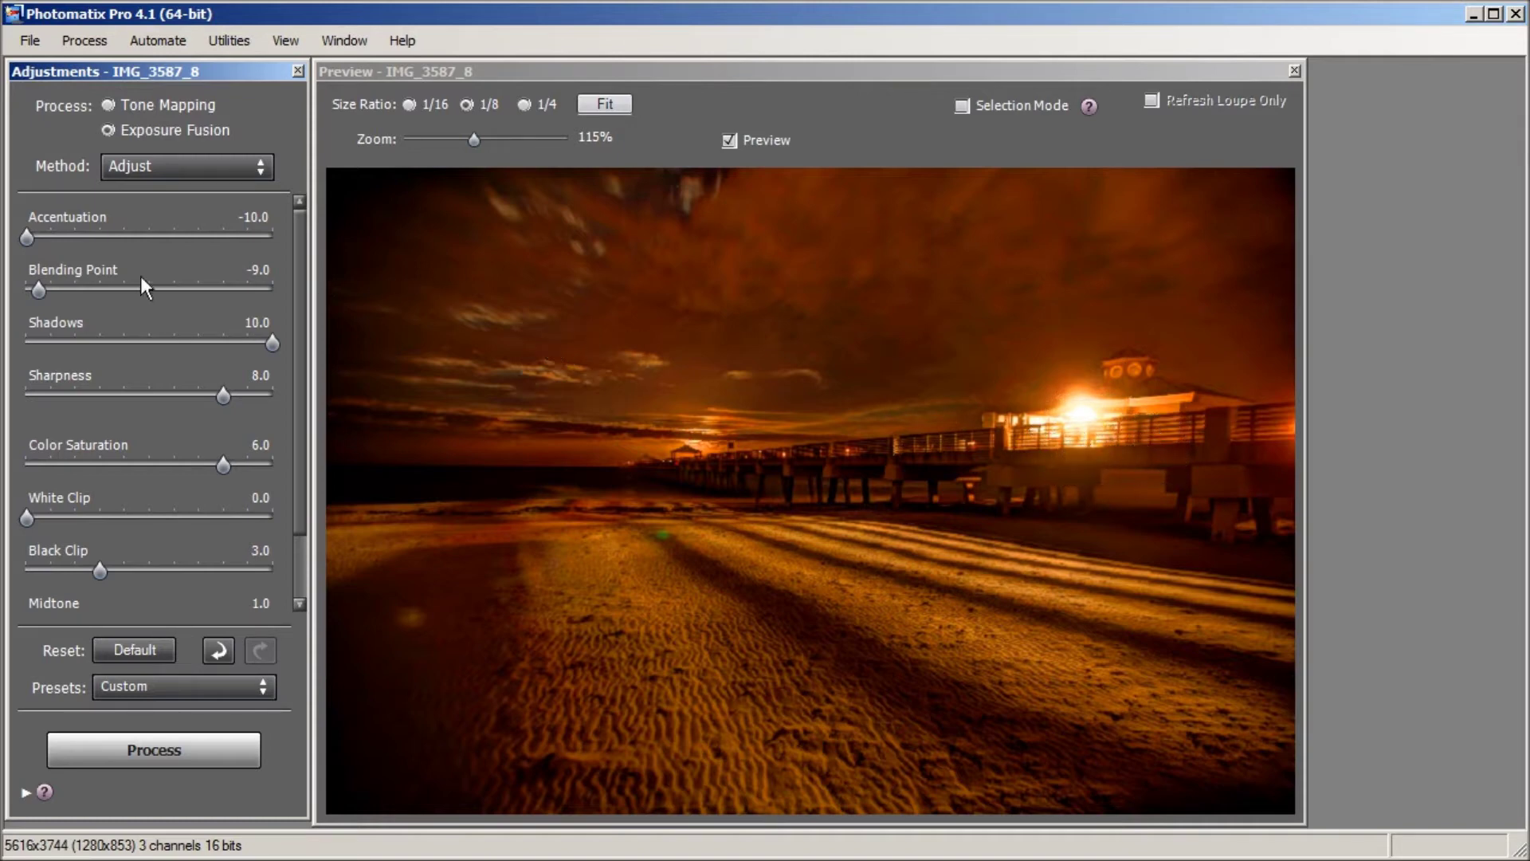
drag(39, 291, 27, 292)
drag(269, 343, 84, 344)
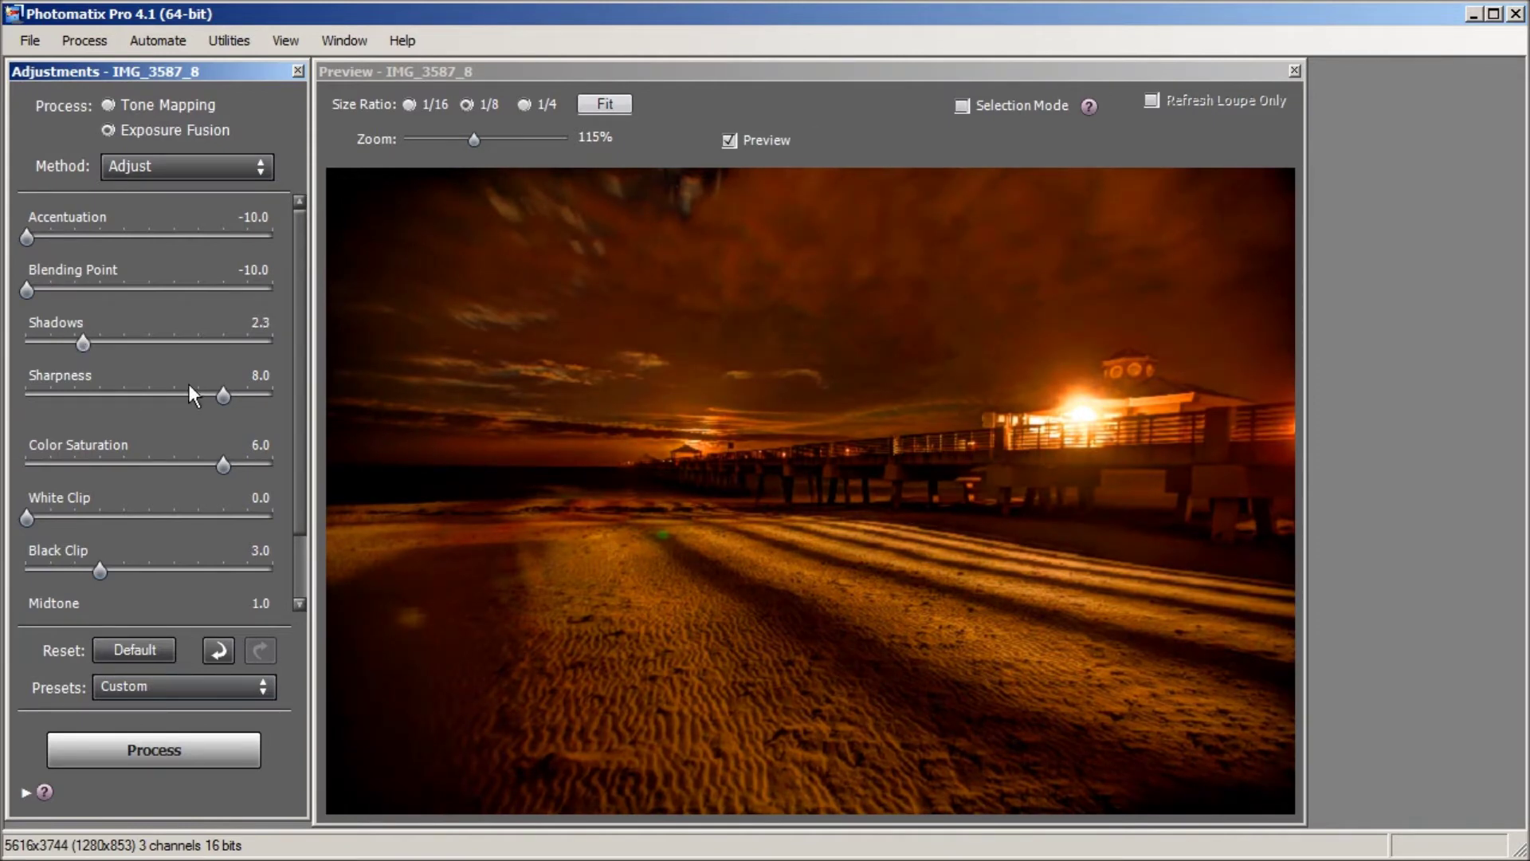
Step: Lower the fusion's midtone slightly and reduce its color saturation
drag(299, 483, 295, 549)
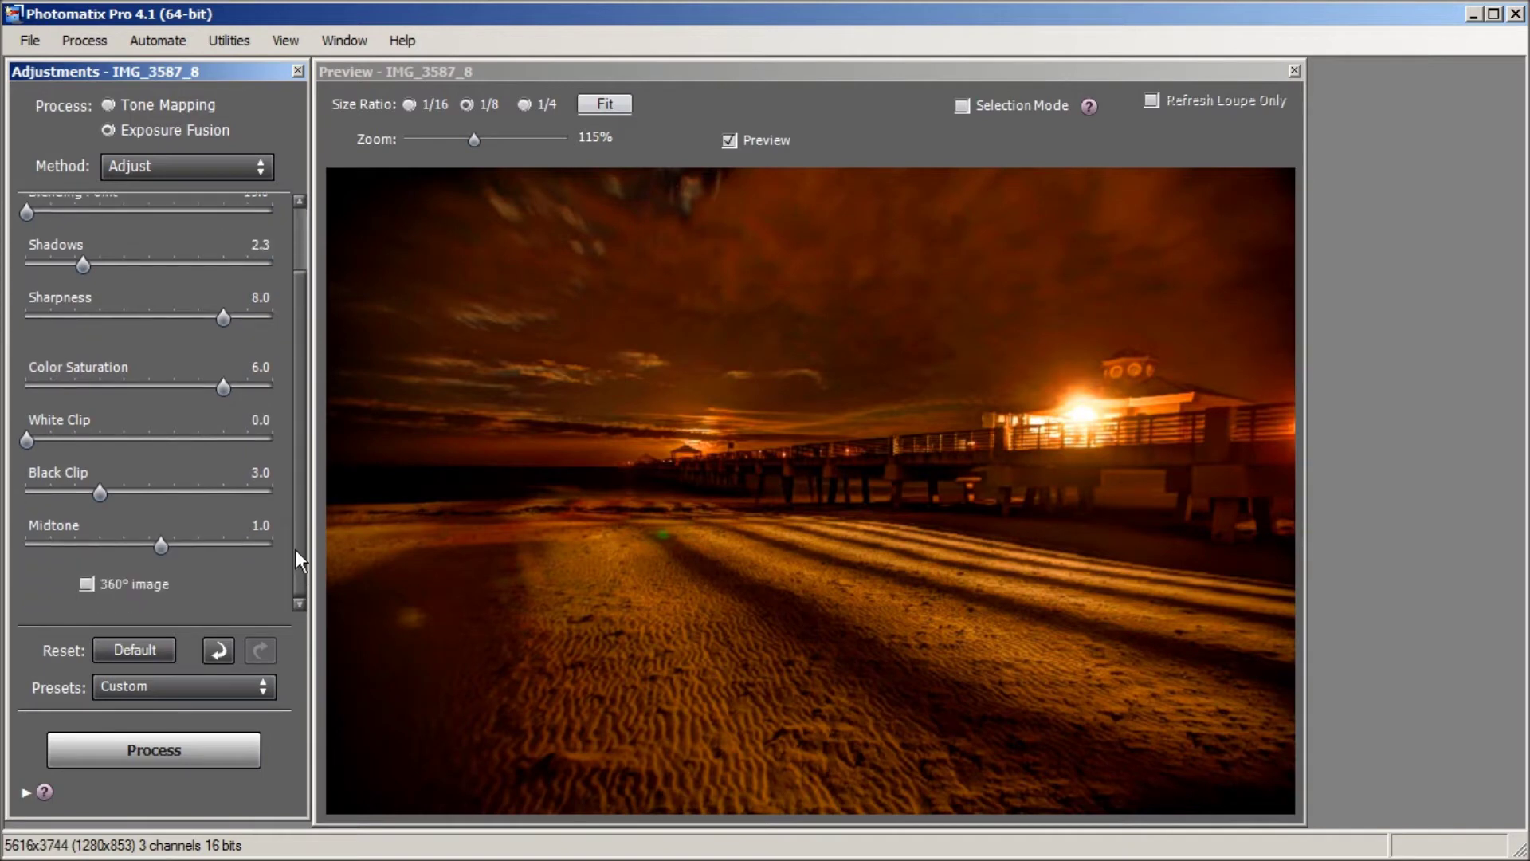
drag(161, 545, 147, 545)
drag(223, 387, 156, 392)
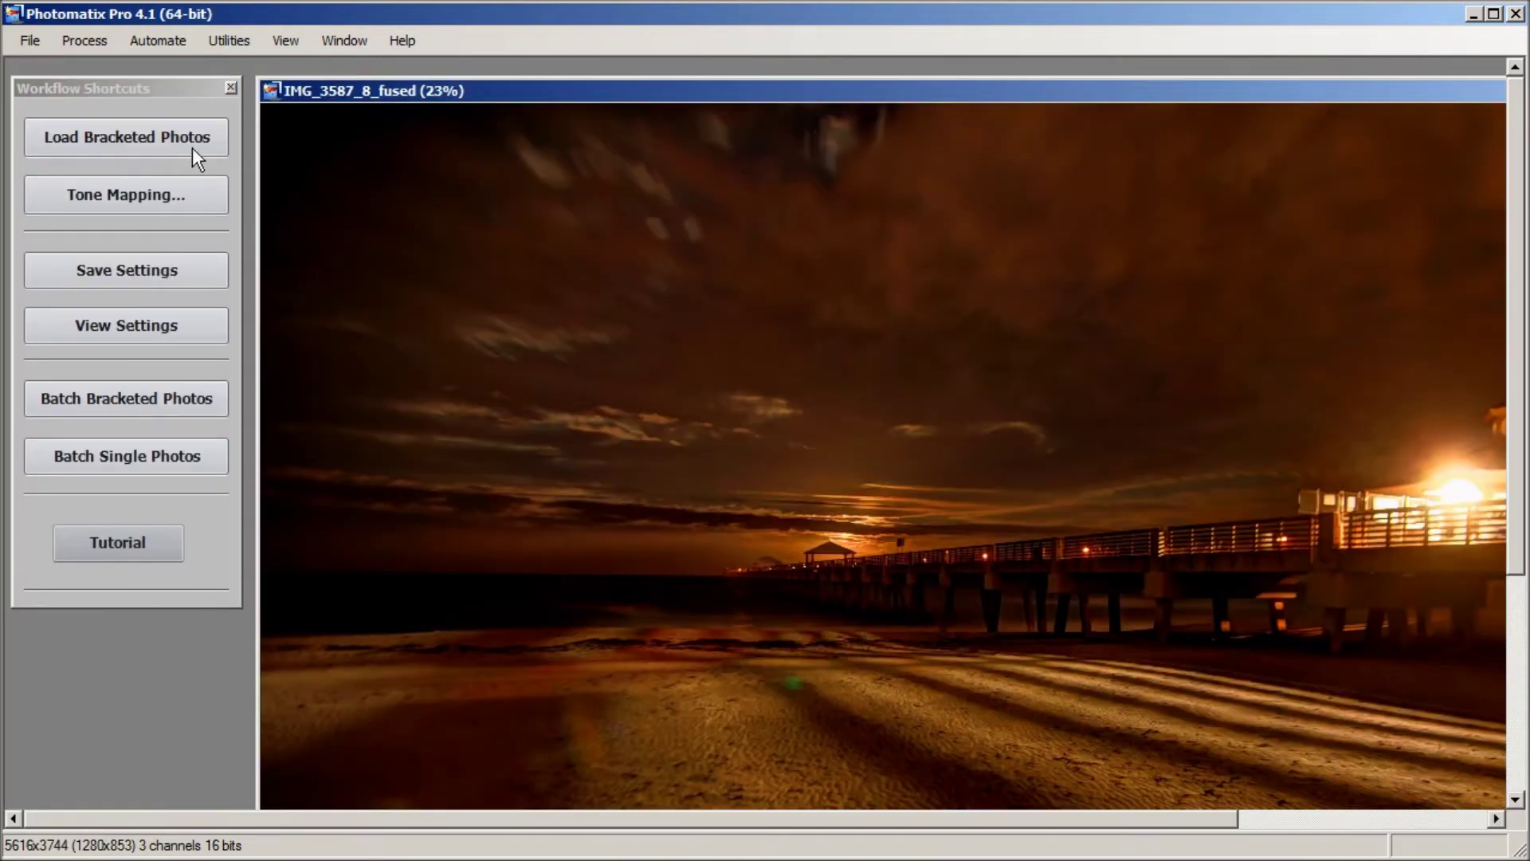
Step: Save the processed darker fusion as IMG_3587_8_fused-2.tif in 8-bit TIFF format in the Photomatix Fusion Video Tutorial folder
click(29, 41)
click(93, 217)
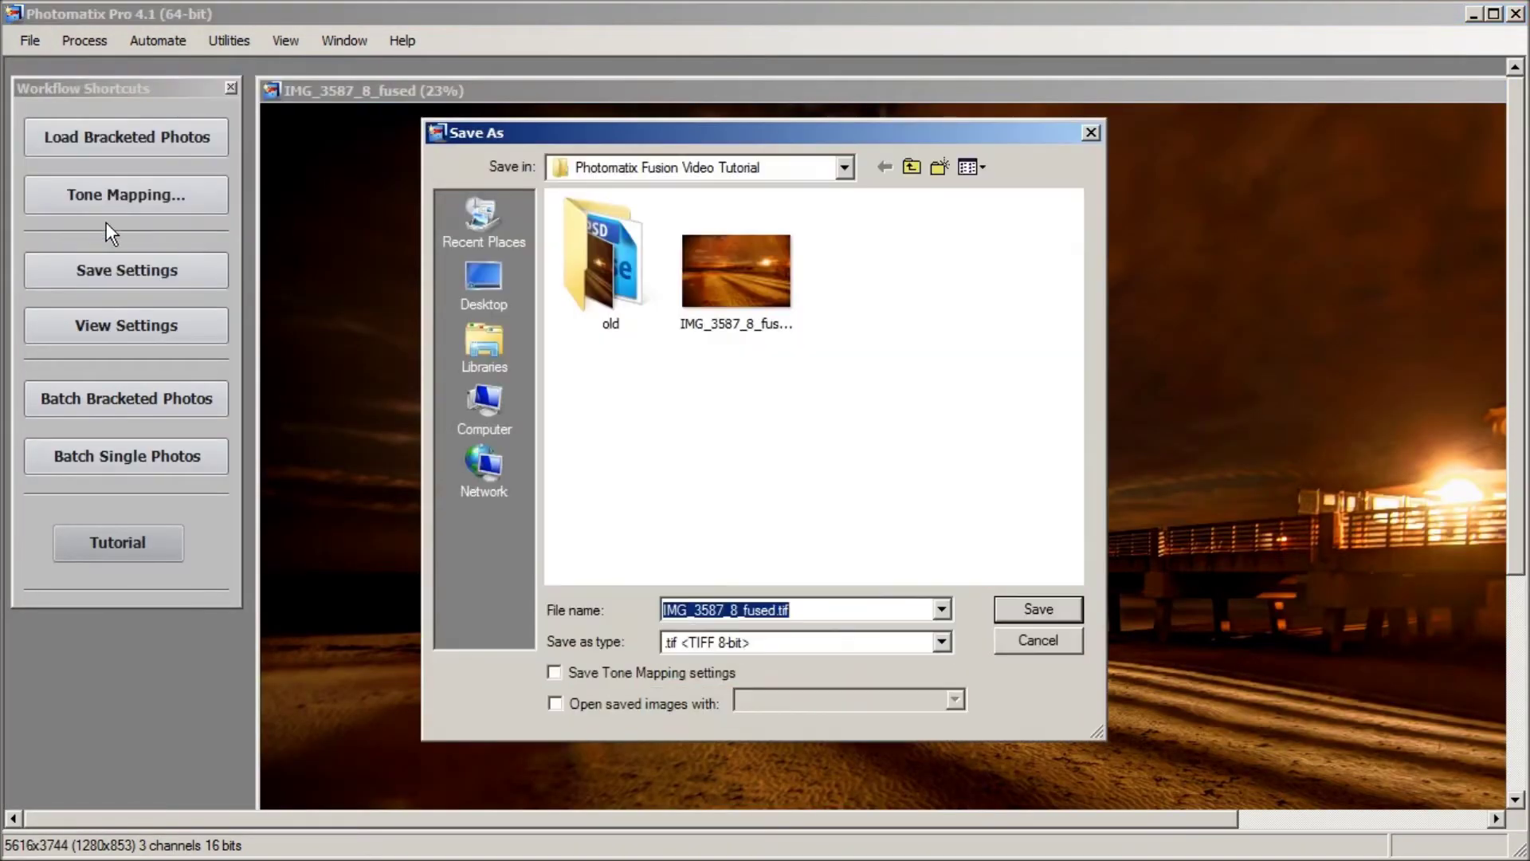
click(777, 615)
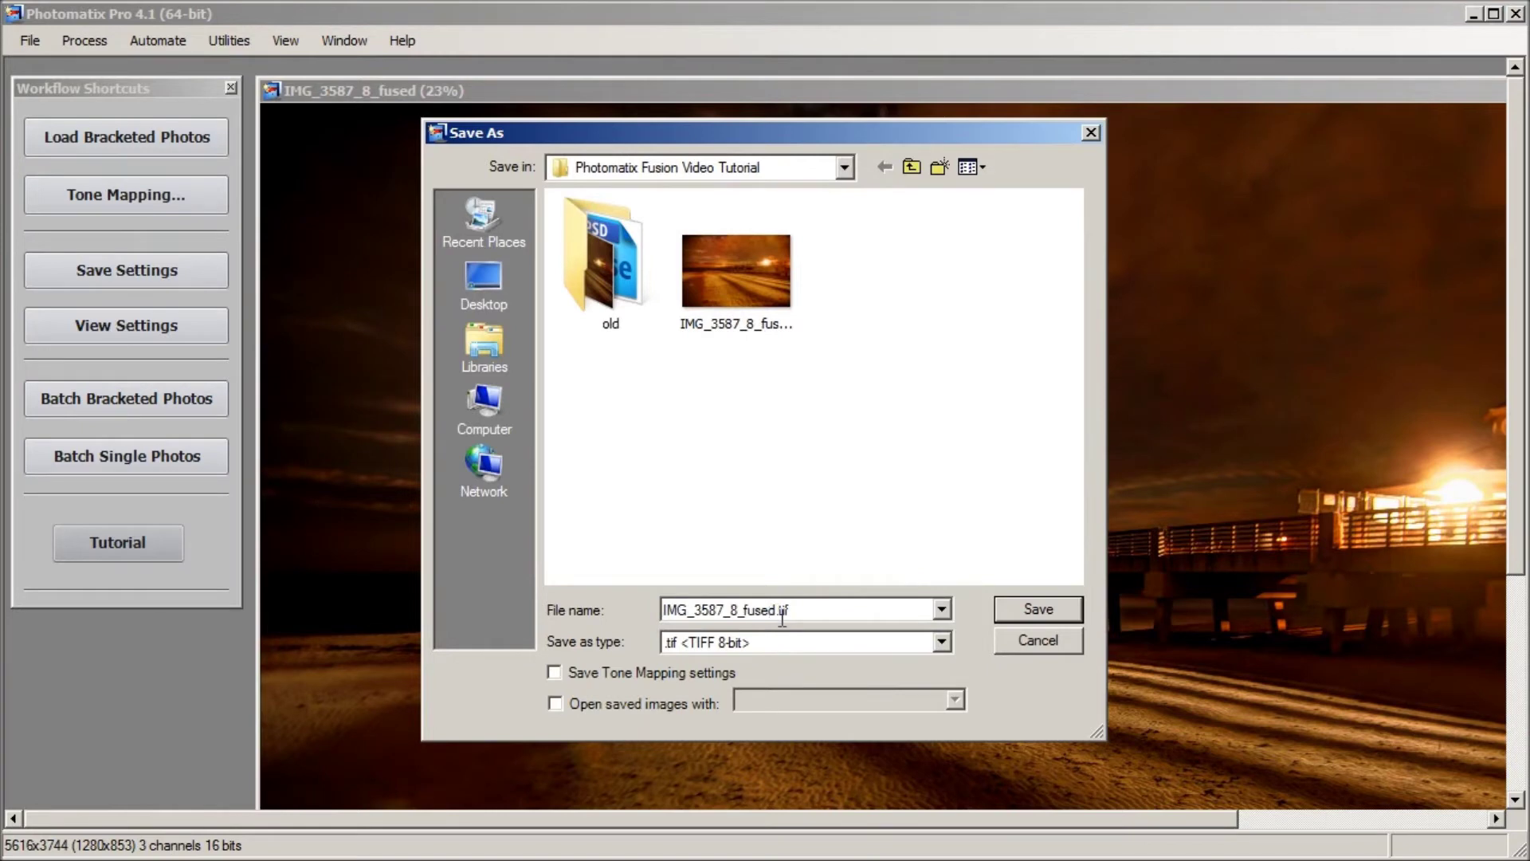
text(-2)
key(Return)
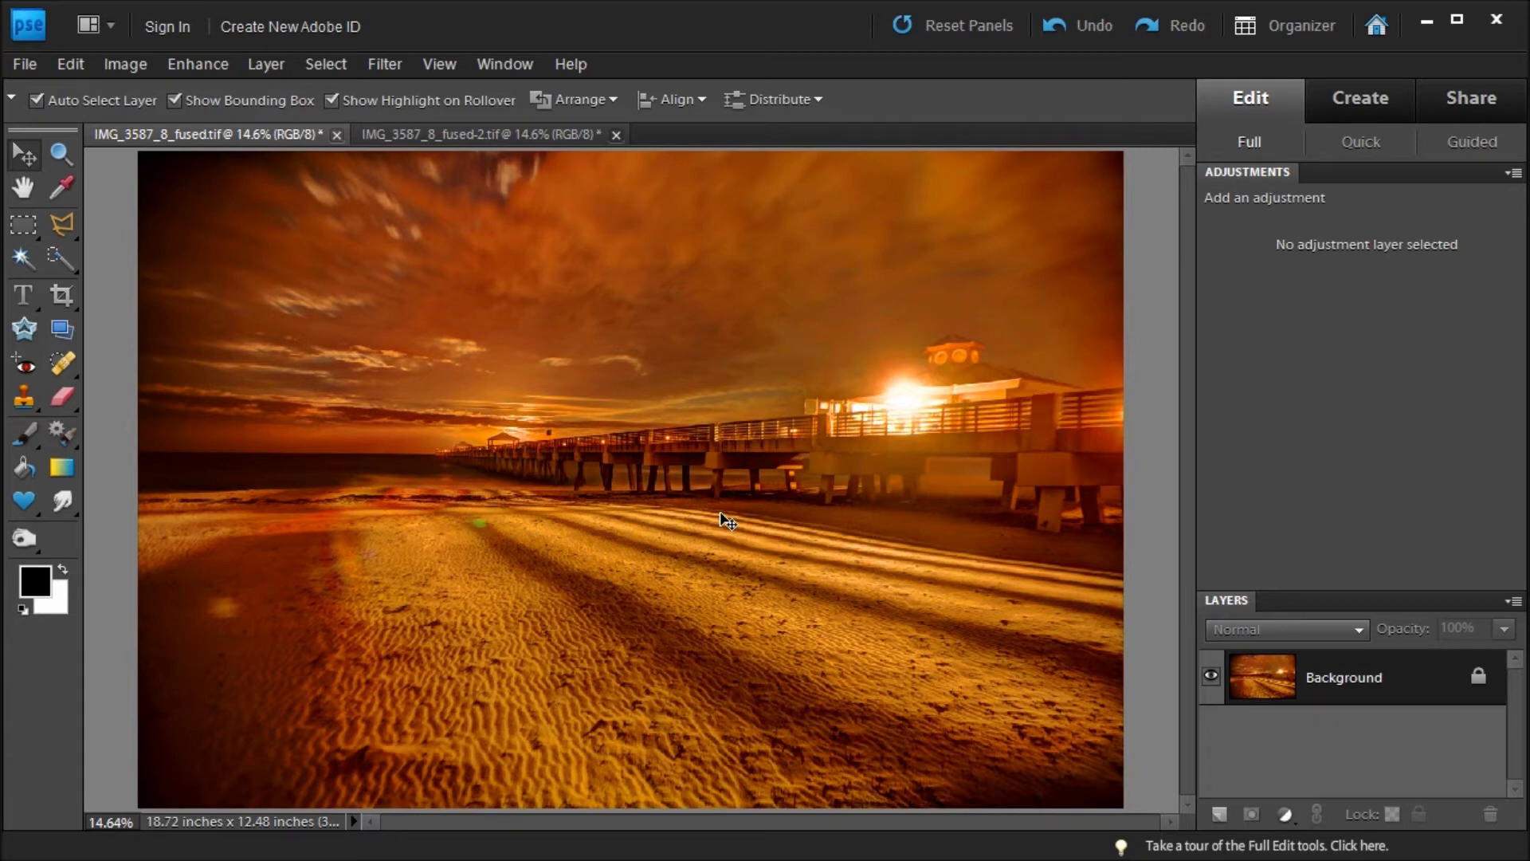
Step: In Photoshop Elements, copy the whole IMG_3587_8_fused-2.tif image and paste it into IMG_3587_8_fused.tif as a new layer
click(458, 136)
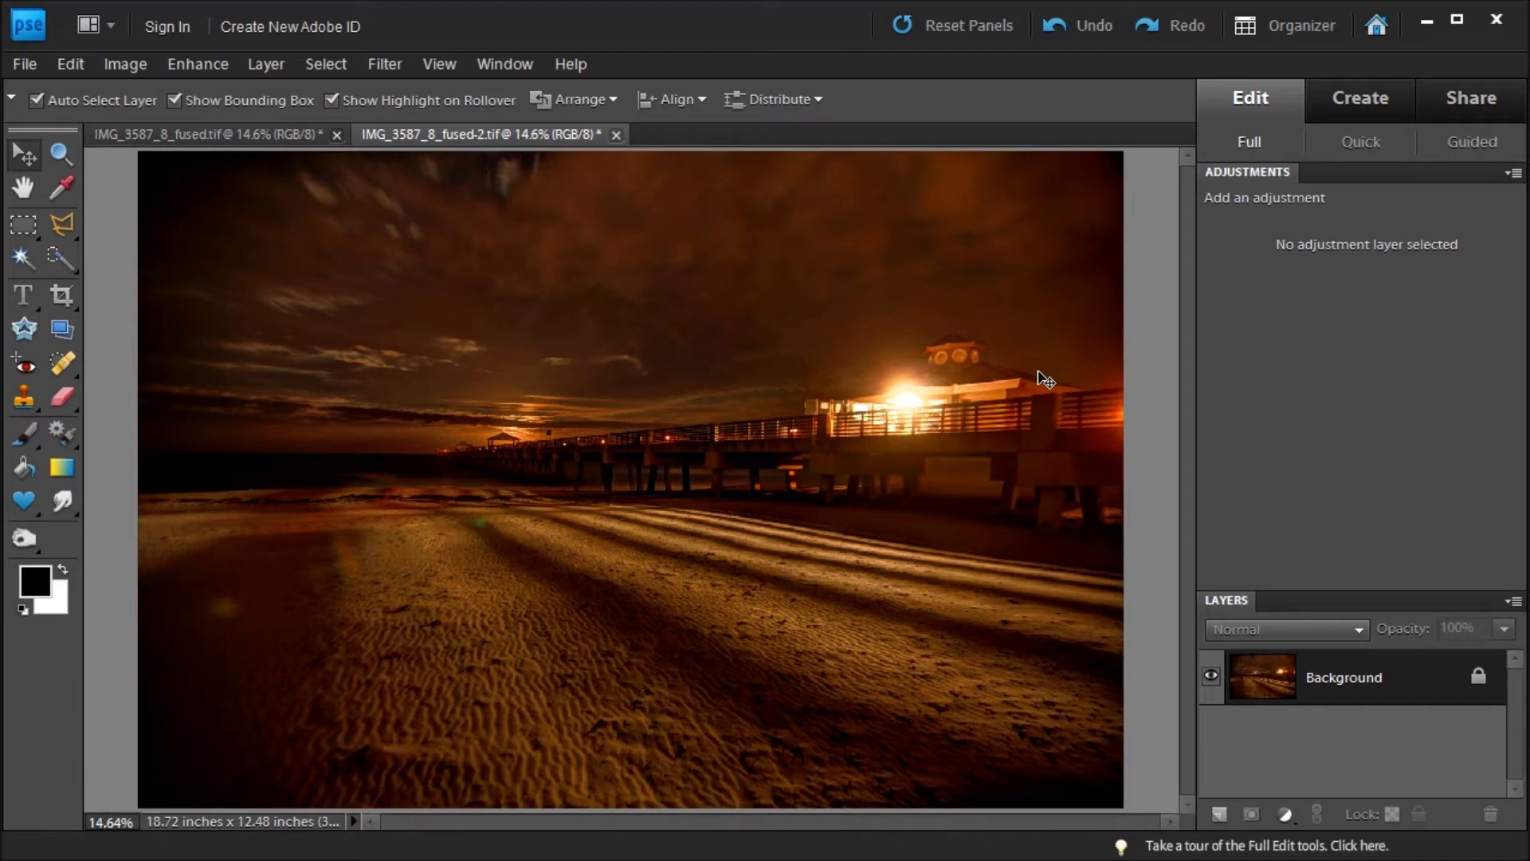
key(ctrl+a)
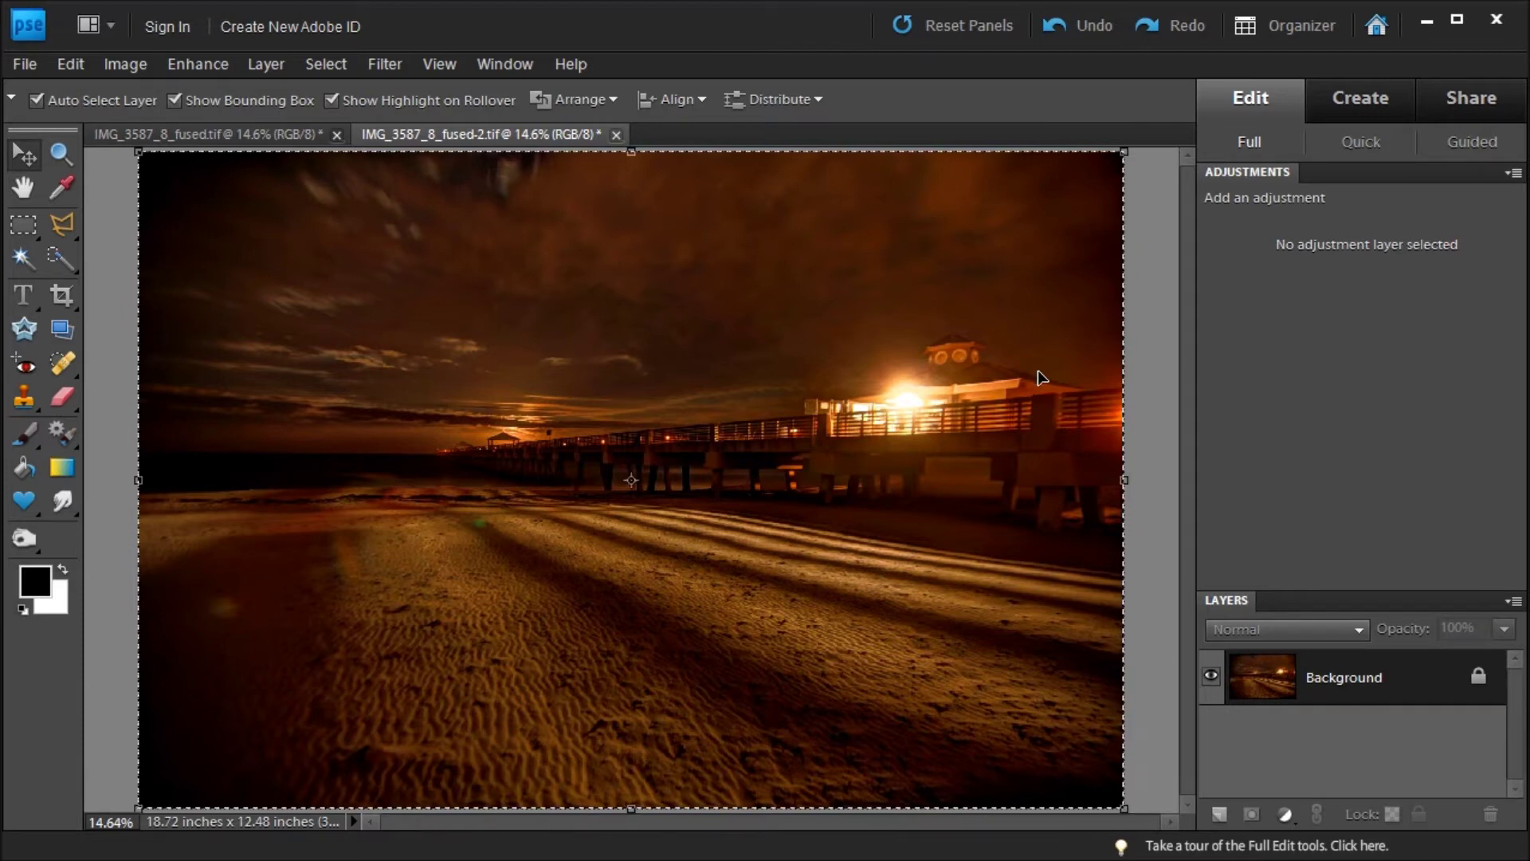
click(249, 129)
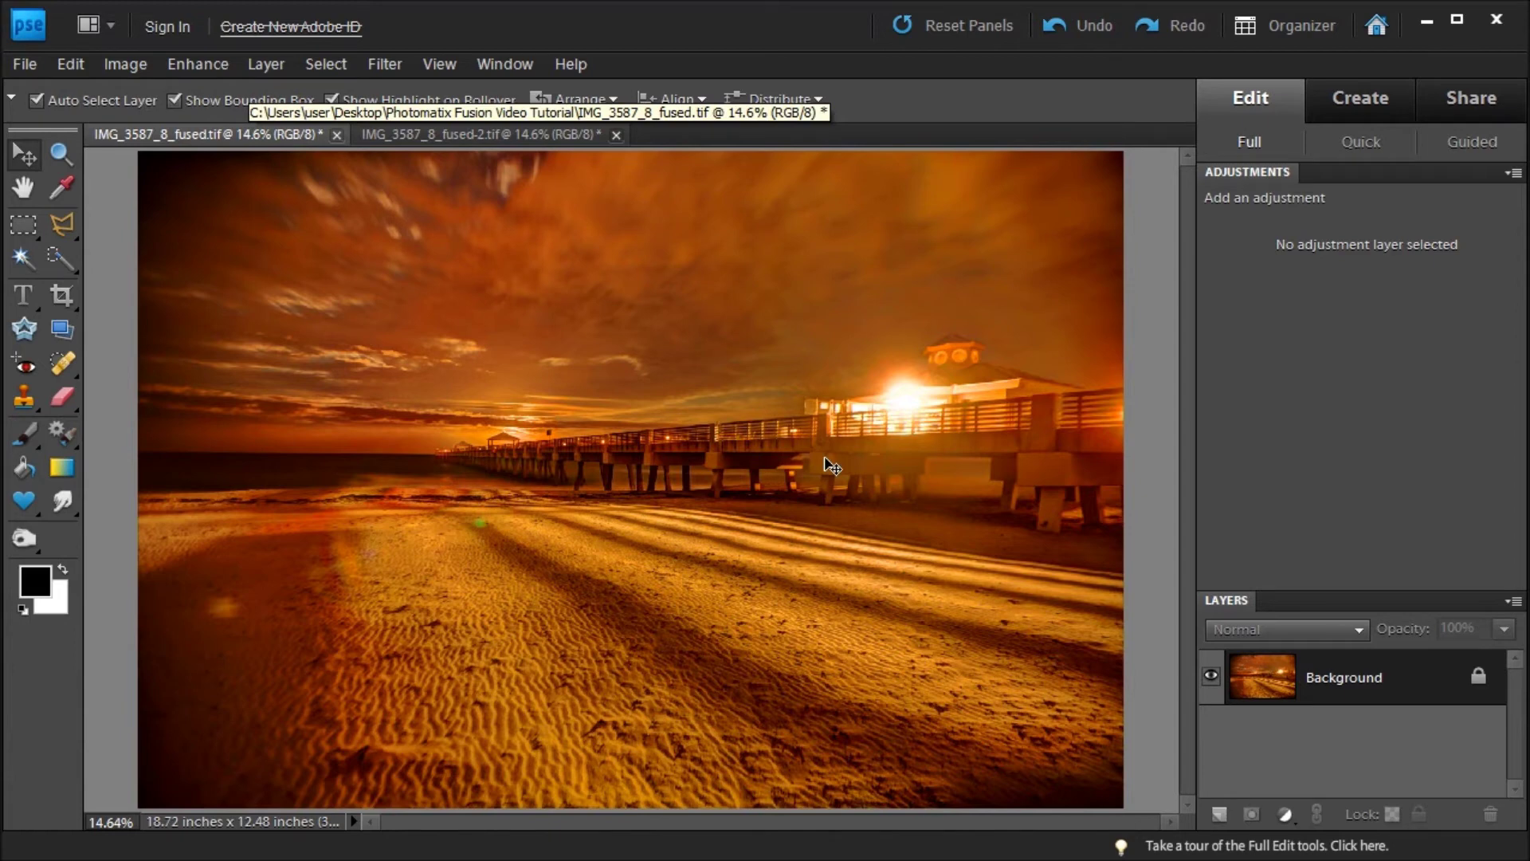
key(ctrl+v)
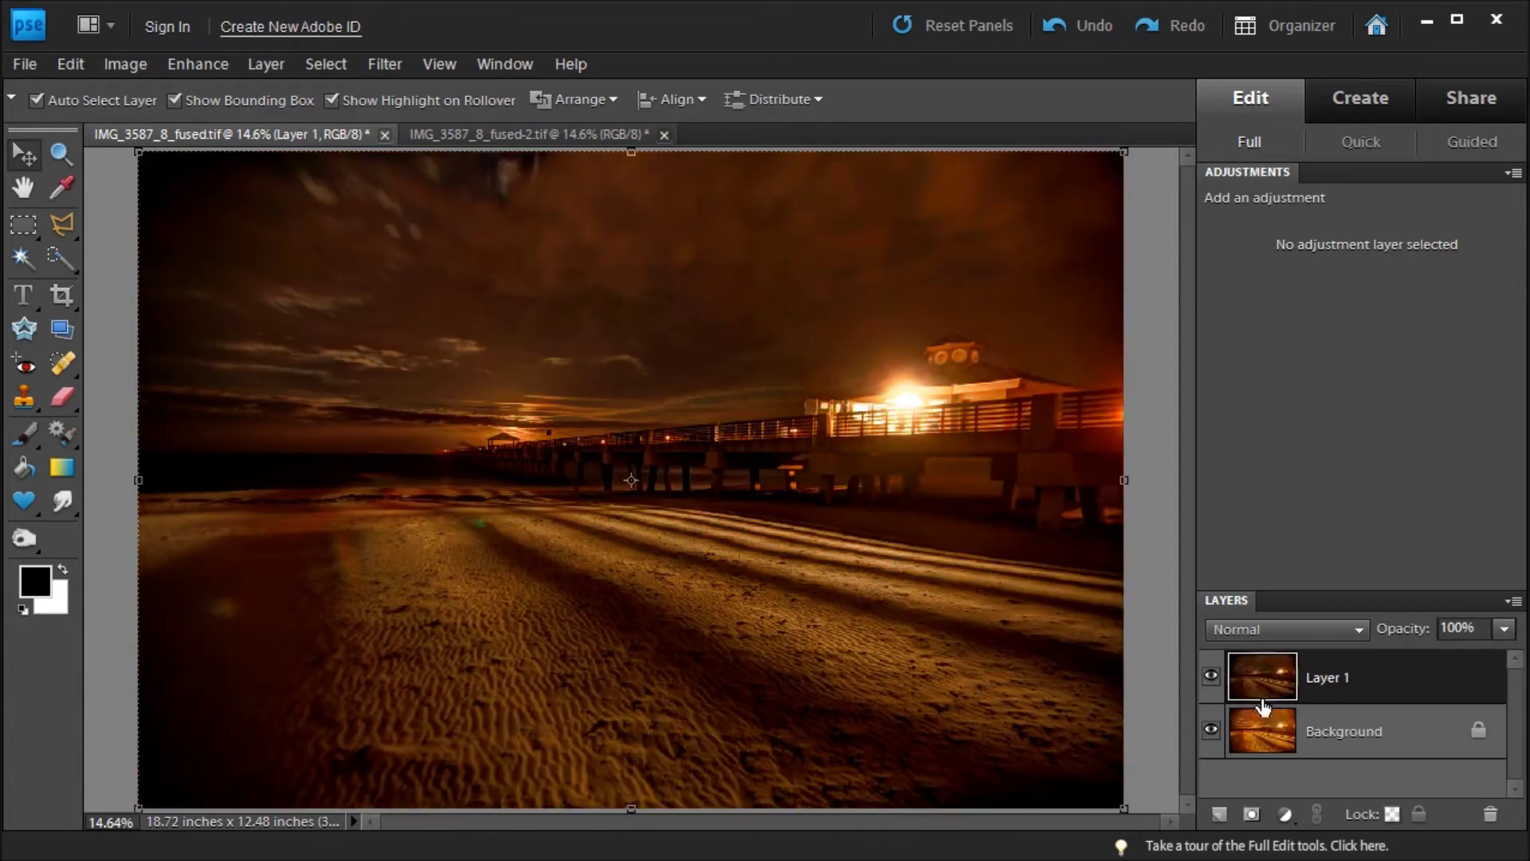
Step: Compare the image with and without the pasted darker layer, and give that layer a mask inverted to black
click(1211, 679)
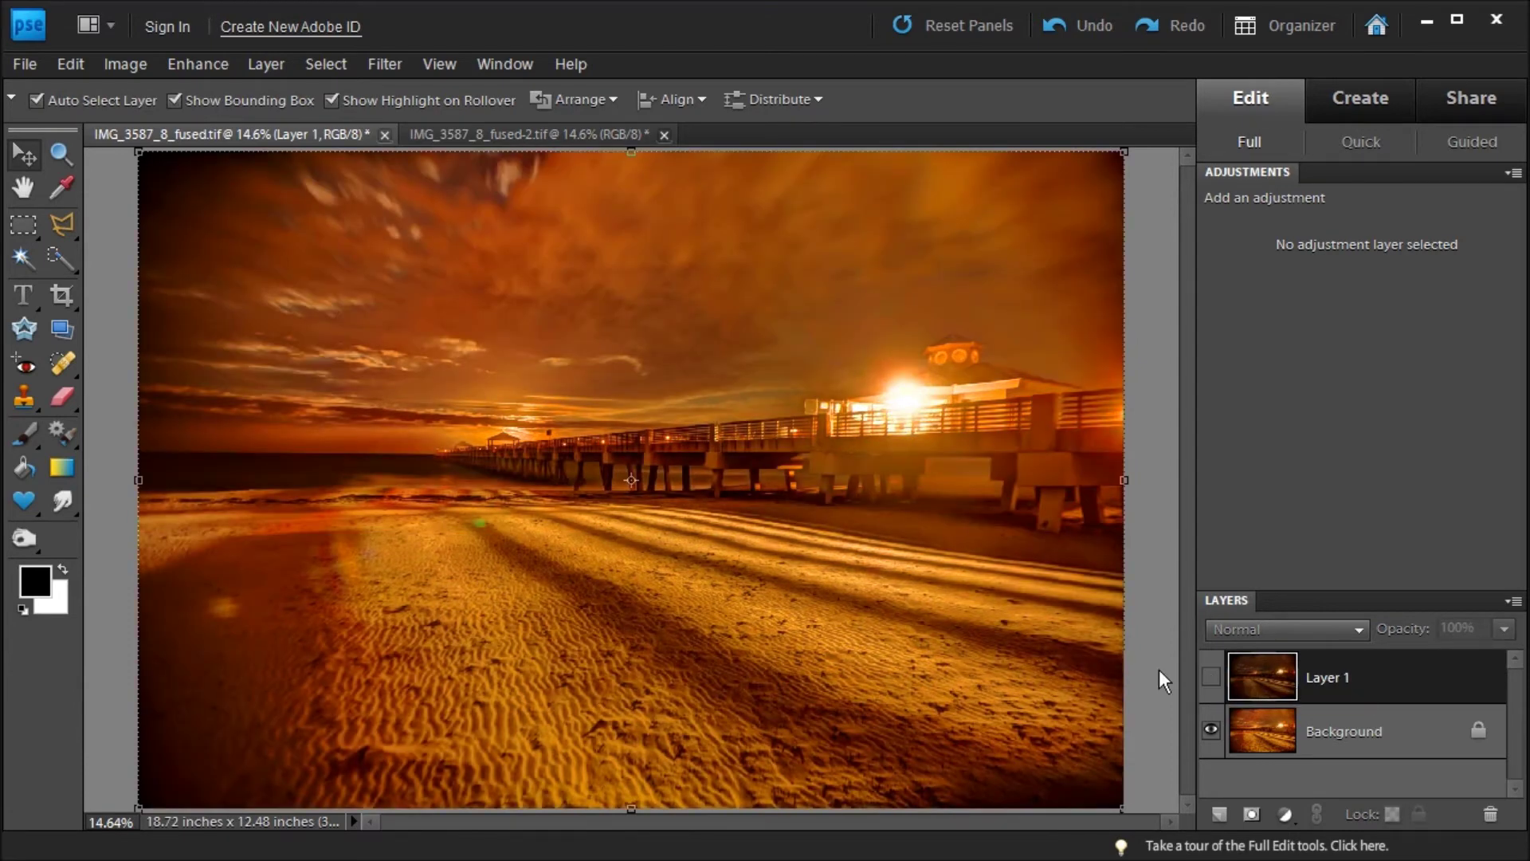
click(1211, 679)
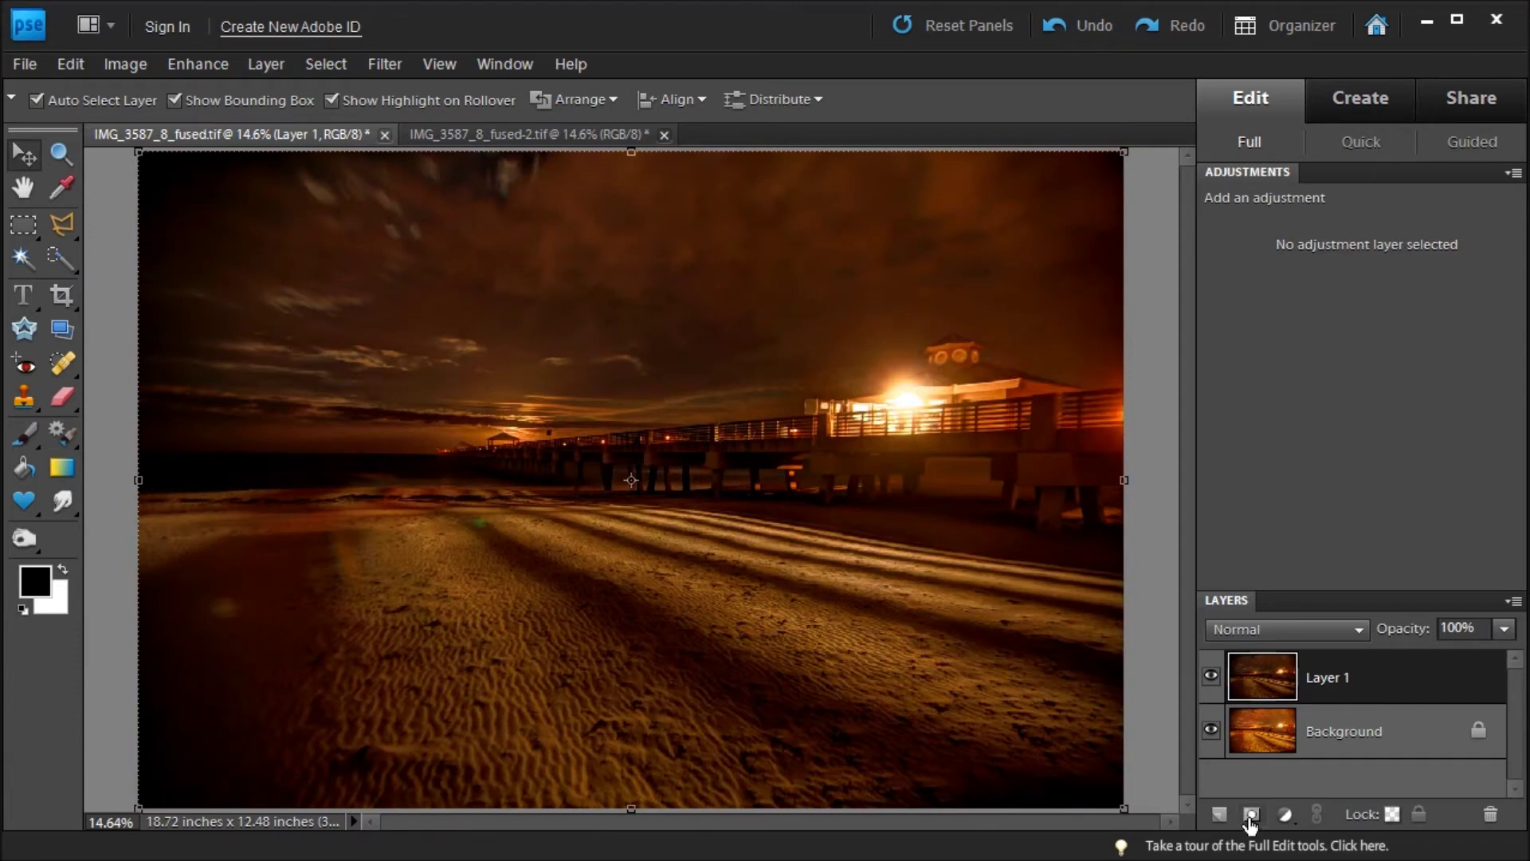
click(1250, 814)
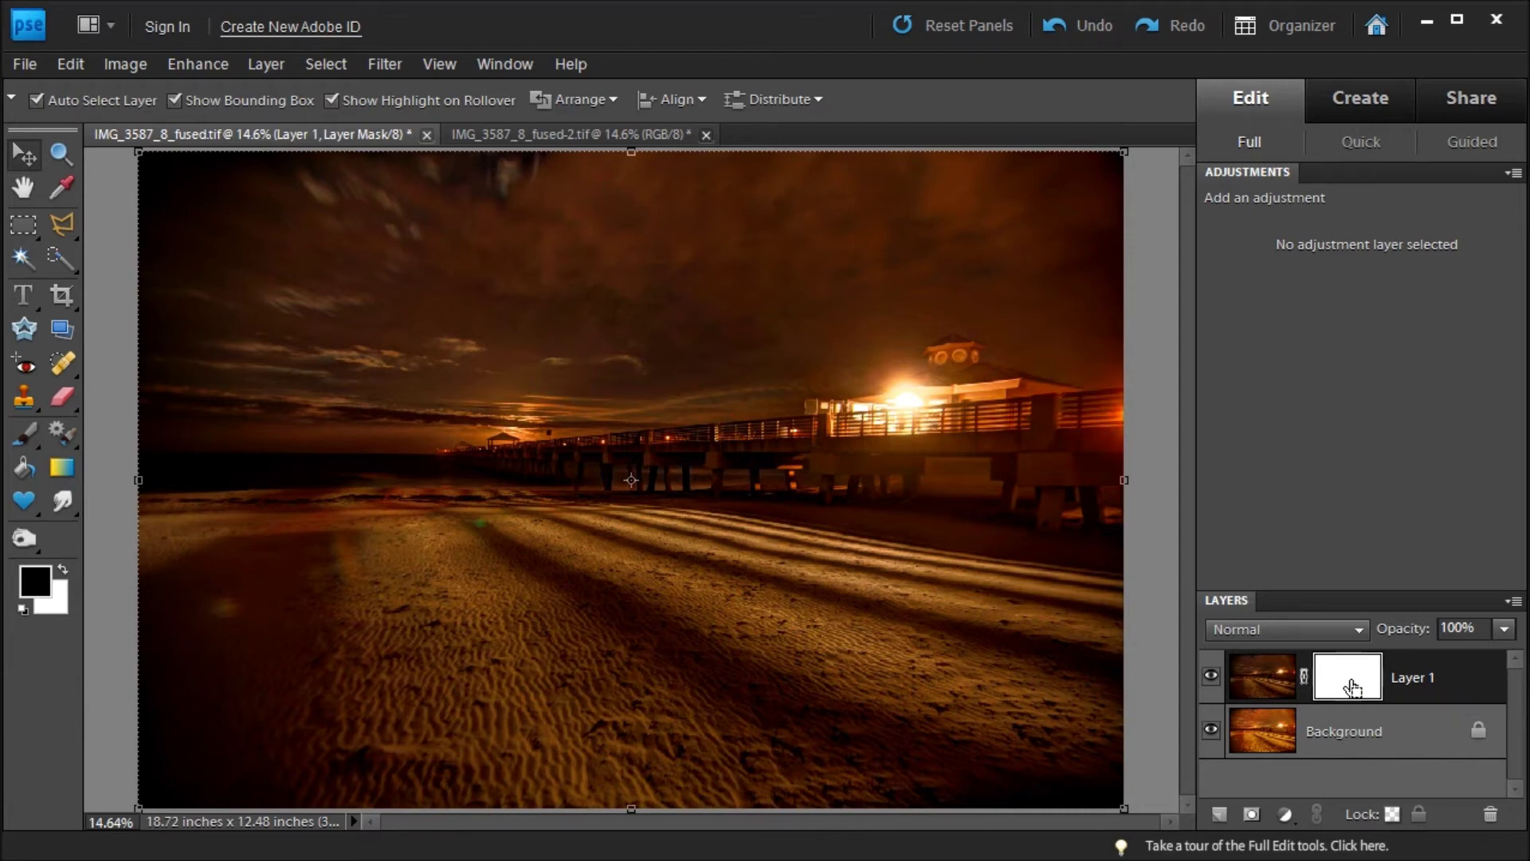
key(ctrl+i)
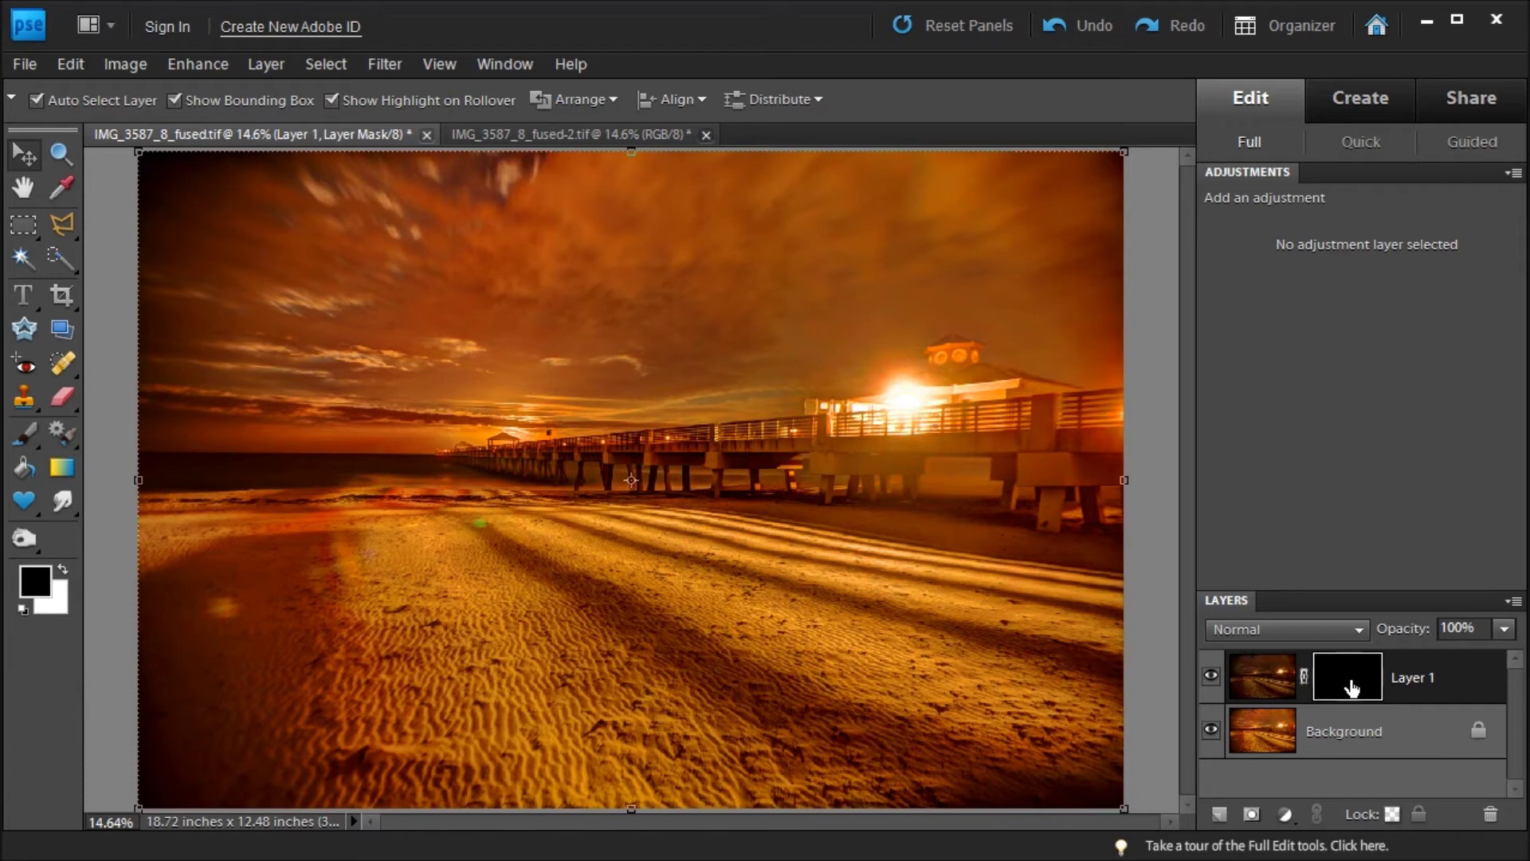
Step: Set up a soft white Brush at 50% opacity and 400 px size for painting on the mask
click(24, 437)
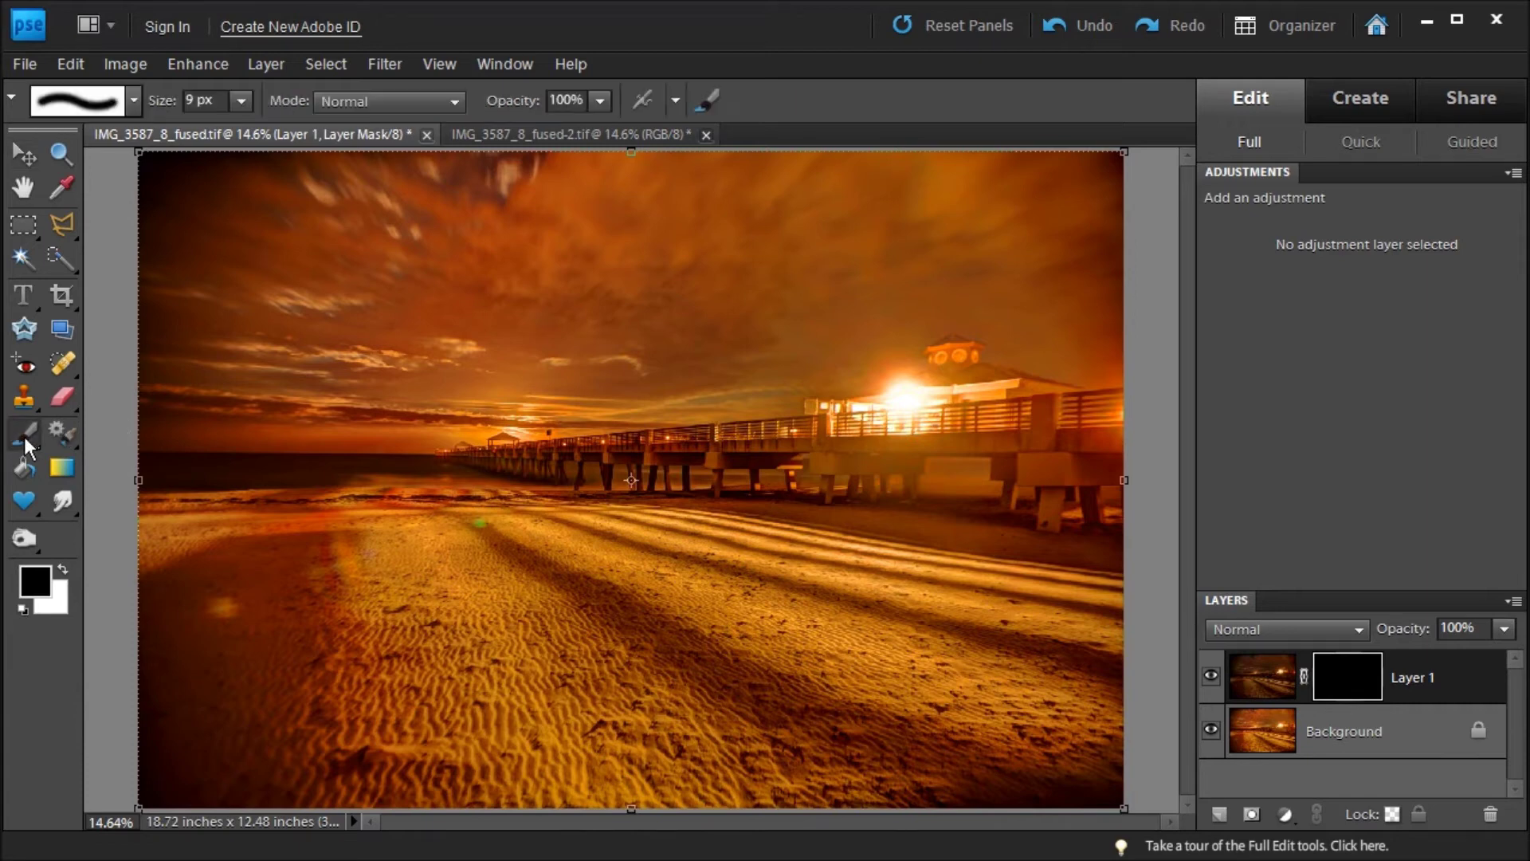
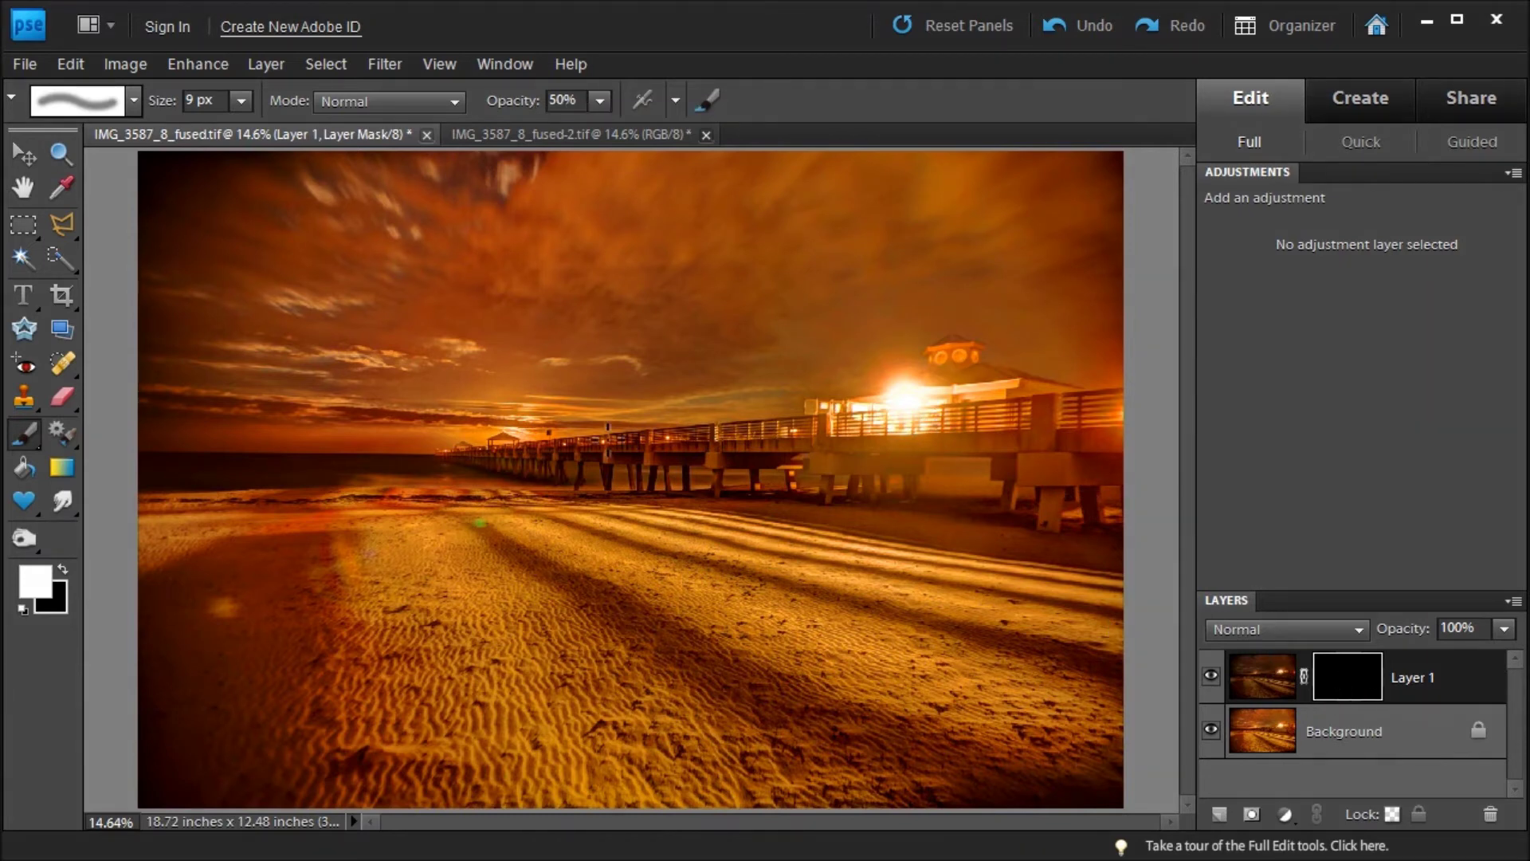
click(239, 101)
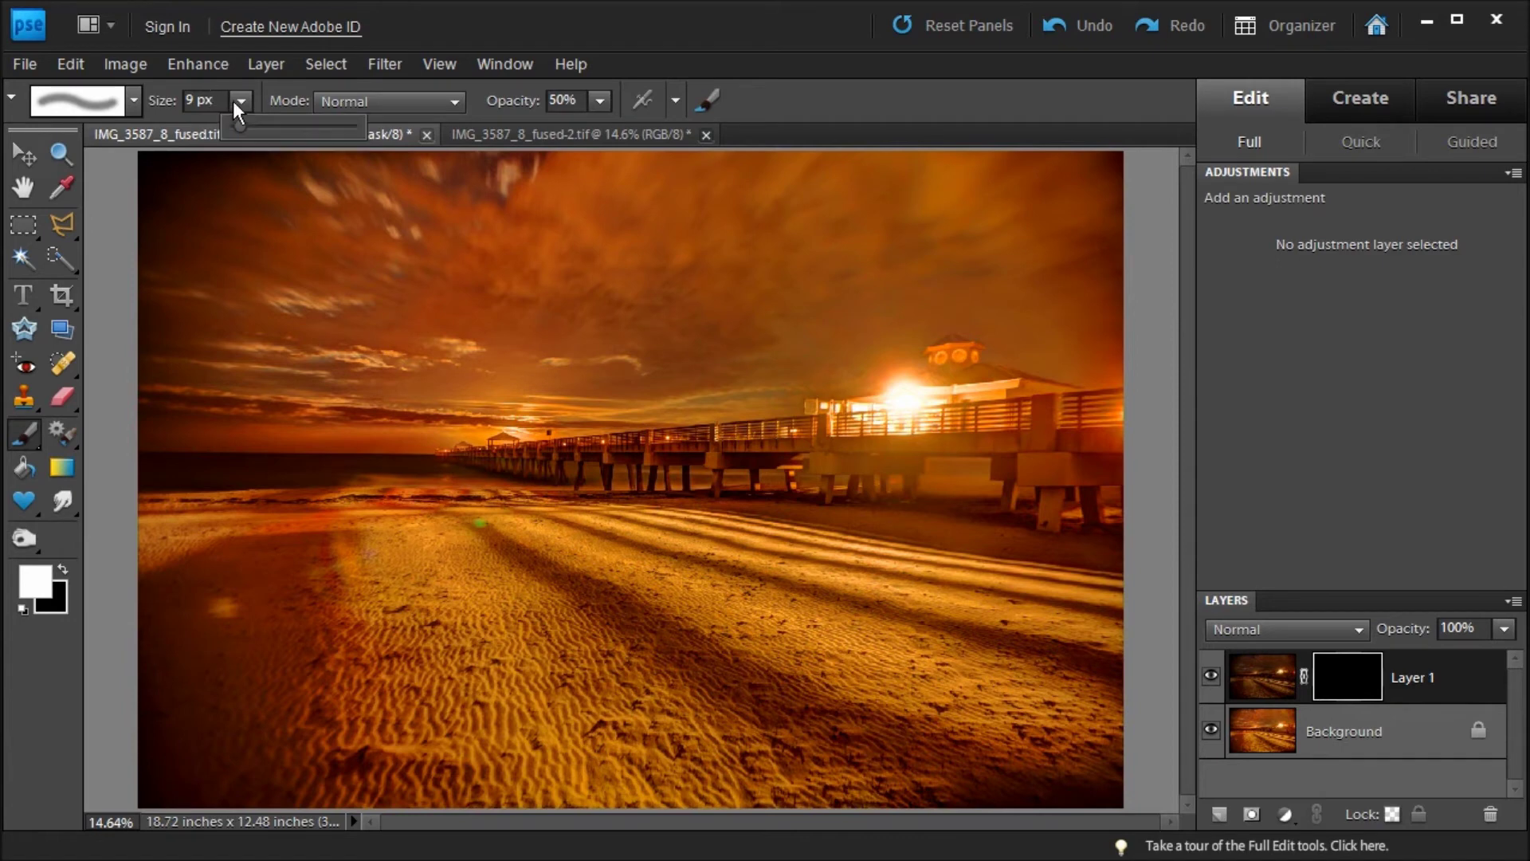
drag(233, 126, 326, 132)
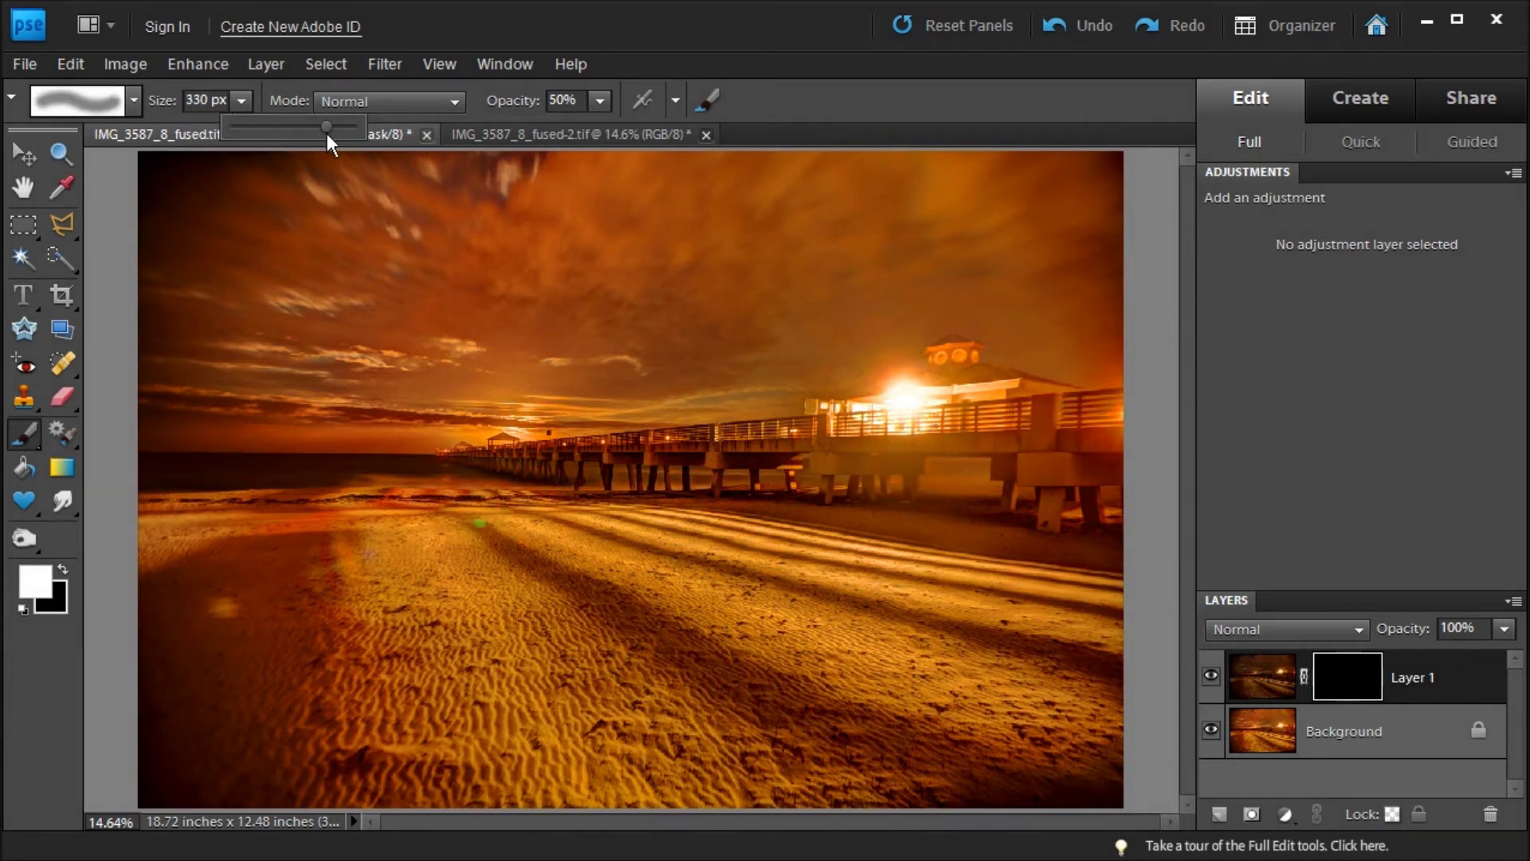
click(224, 102)
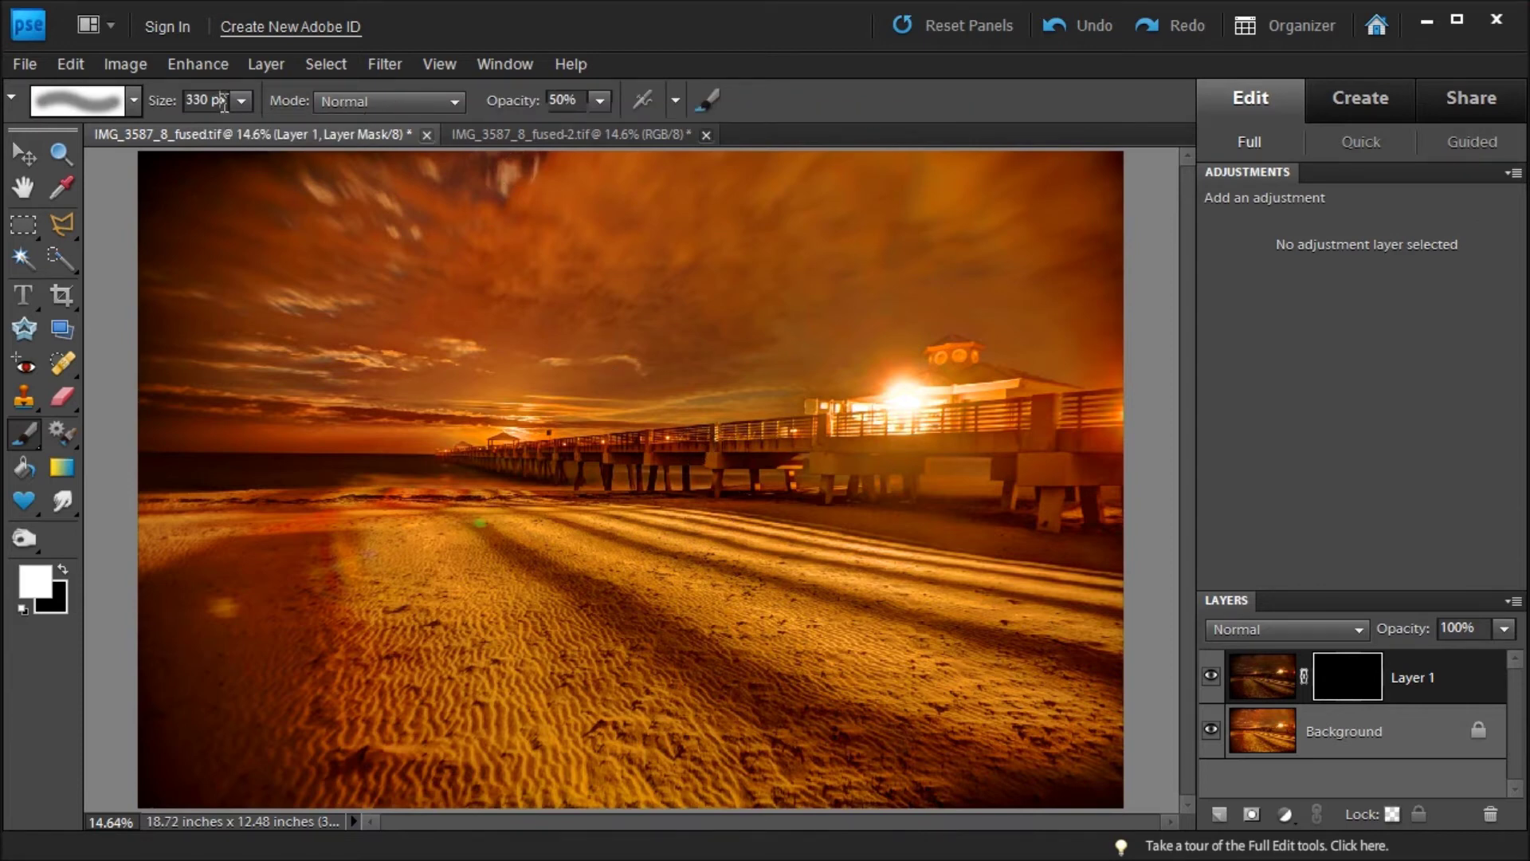
click(225, 101)
text(4000)
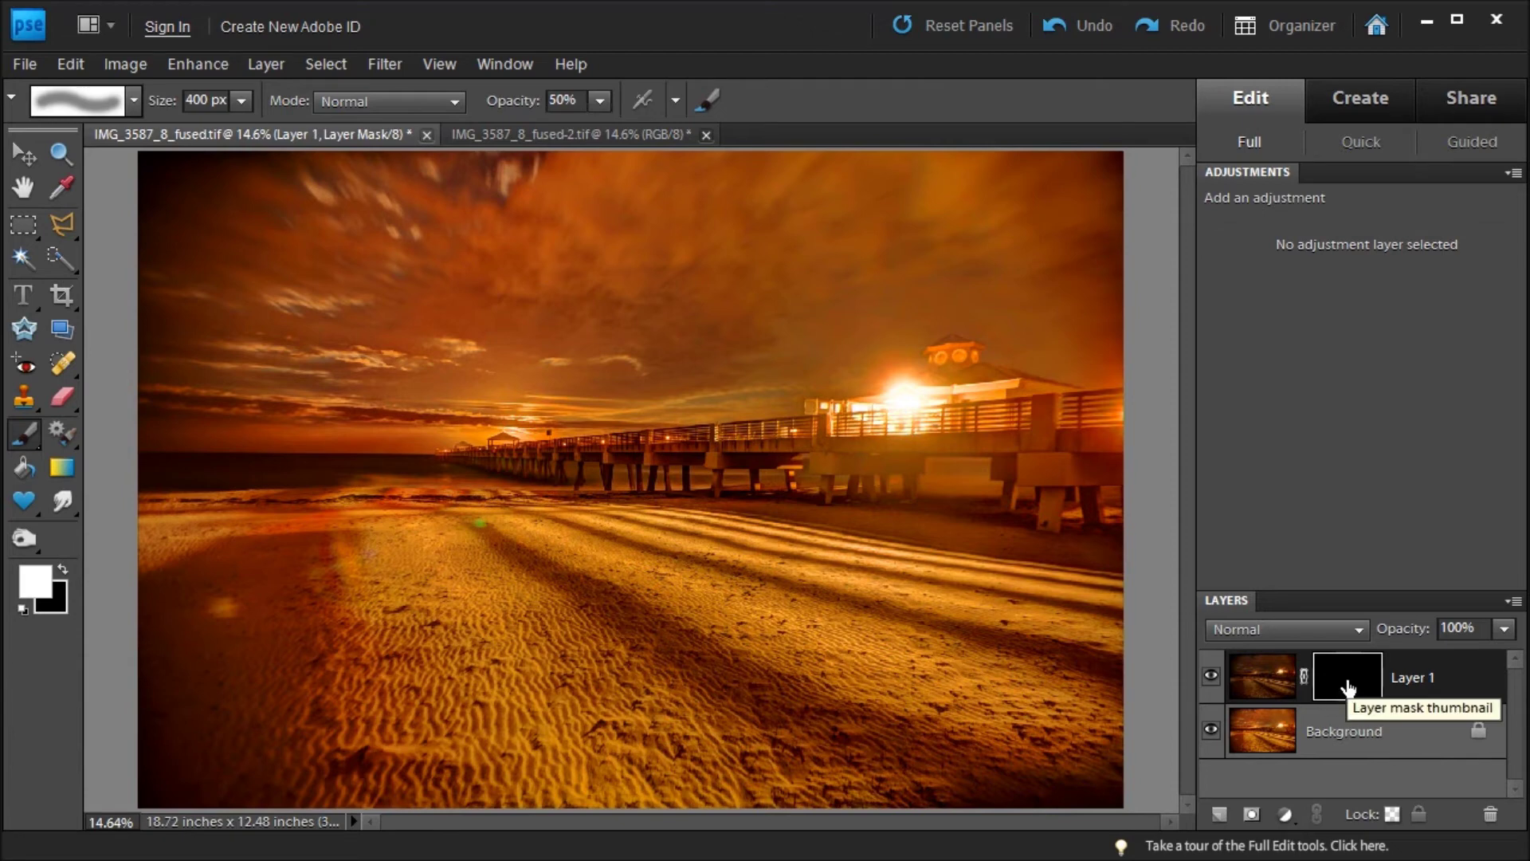
Step: Paint white on Layer 1's mask over the near end of the pier, reducing the brush to 125 px
mouse_move(1070, 427)
mouse_down()
mouse_move(946, 430)
mouse_move(955, 421)
mouse_move(755, 448)
mouse_move(972, 412)
mouse_move(856, 416)
mouse_move(957, 393)
mouse_move(908, 398)
mouse_move(935, 395)
mouse_move(961, 367)
mouse_move(948, 358)
mouse_move(970, 356)
mouse_move(987, 395)
mouse_move(1006, 395)
mouse_move(970, 421)
mouse_move(986, 428)
mouse_move(958, 421)
mouse_move(951, 403)
mouse_move(1055, 405)
mouse_move(1000, 393)
mouse_move(1015, 391)
mouse_move(879, 426)
mouse_move(1095, 436)
mouse_move(935, 441)
mouse_move(1053, 454)
mouse_move(1130, 443)
mouse_move(1105, 413)
mouse_move(1056, 430)
mouse_move(1071, 451)
mouse_move(1022, 442)
mouse_move(950, 395)
mouse_move(861, 424)
mouse_move(1095, 460)
mouse_move(1013, 465)
mouse_move(1097, 473)
mouse_move(1091, 455)
mouse_move(1054, 527)
mouse_move(1093, 478)
mouse_move(1108, 498)
mouse_move(1080, 445)
mouse_move(1033, 478)
mouse_up()
key(bracketleft)
key(bracketleft)
key(bracketleft)
key(bracketleft)
key(bracketleft)
key(bracketleft)
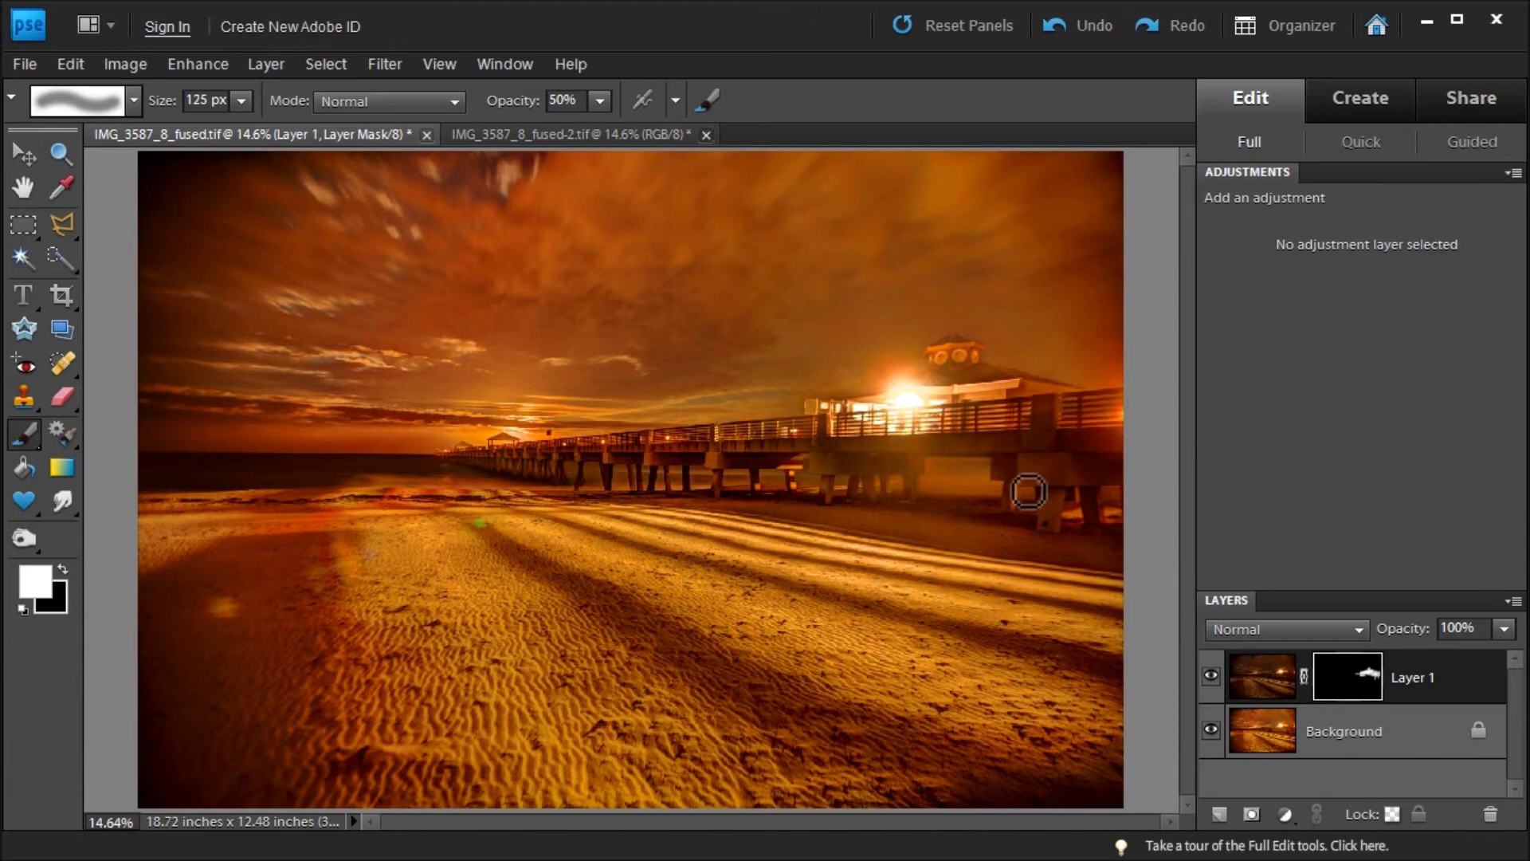
Step: Refine the mask around the pier supports, painting in black with the brush at 80 px and 100 px
key(bracketleft)
key(bracketleft)
key(bracketleft)
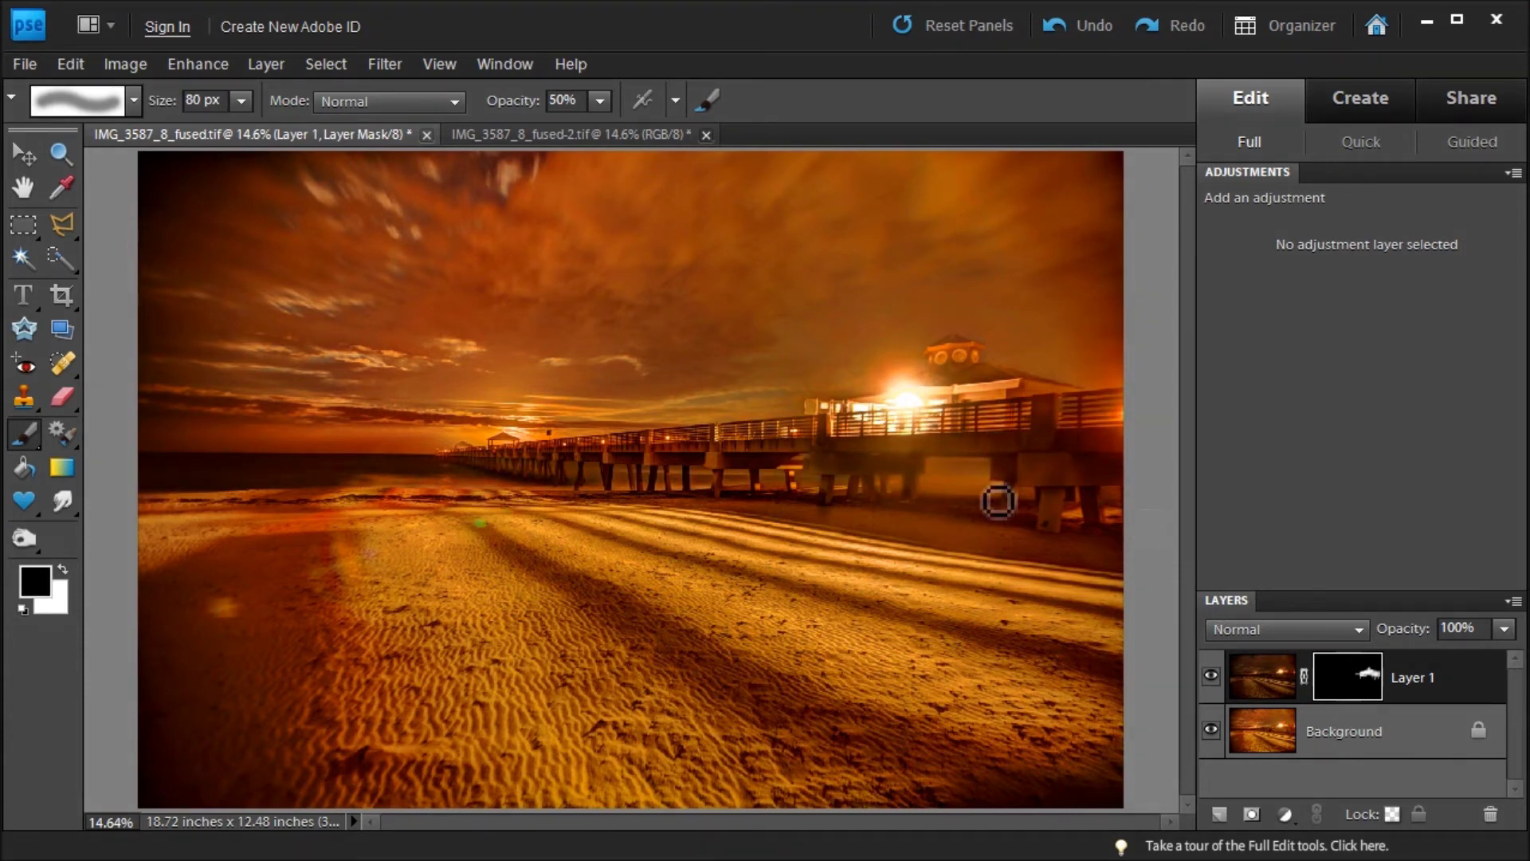
key(bracketright)
key(bracketright)
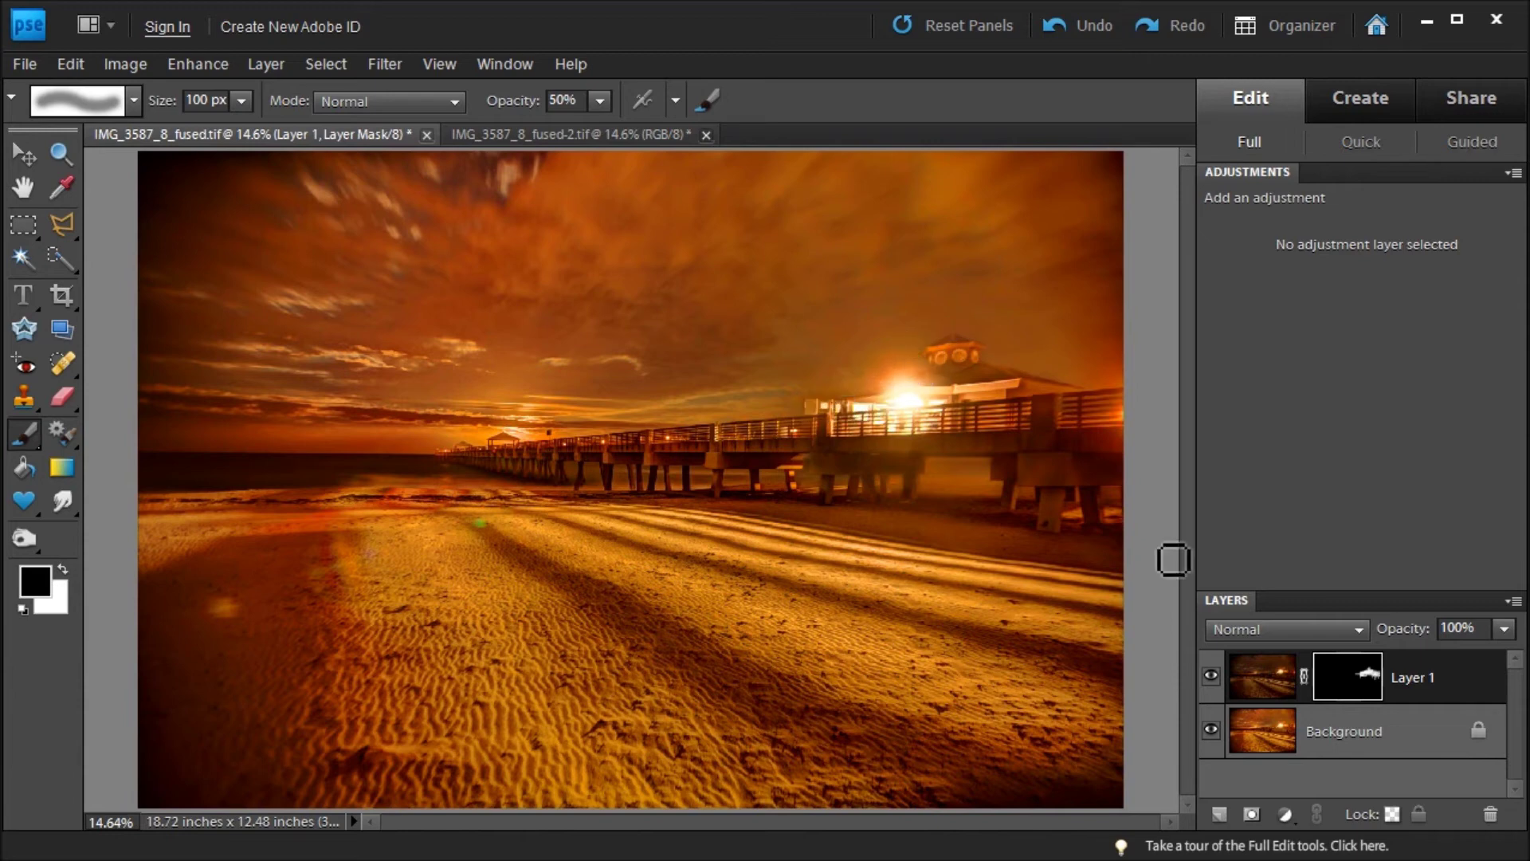
Step: Compare the pier with and without the masked Layer 1, and switch the foreground color to white
click(1210, 677)
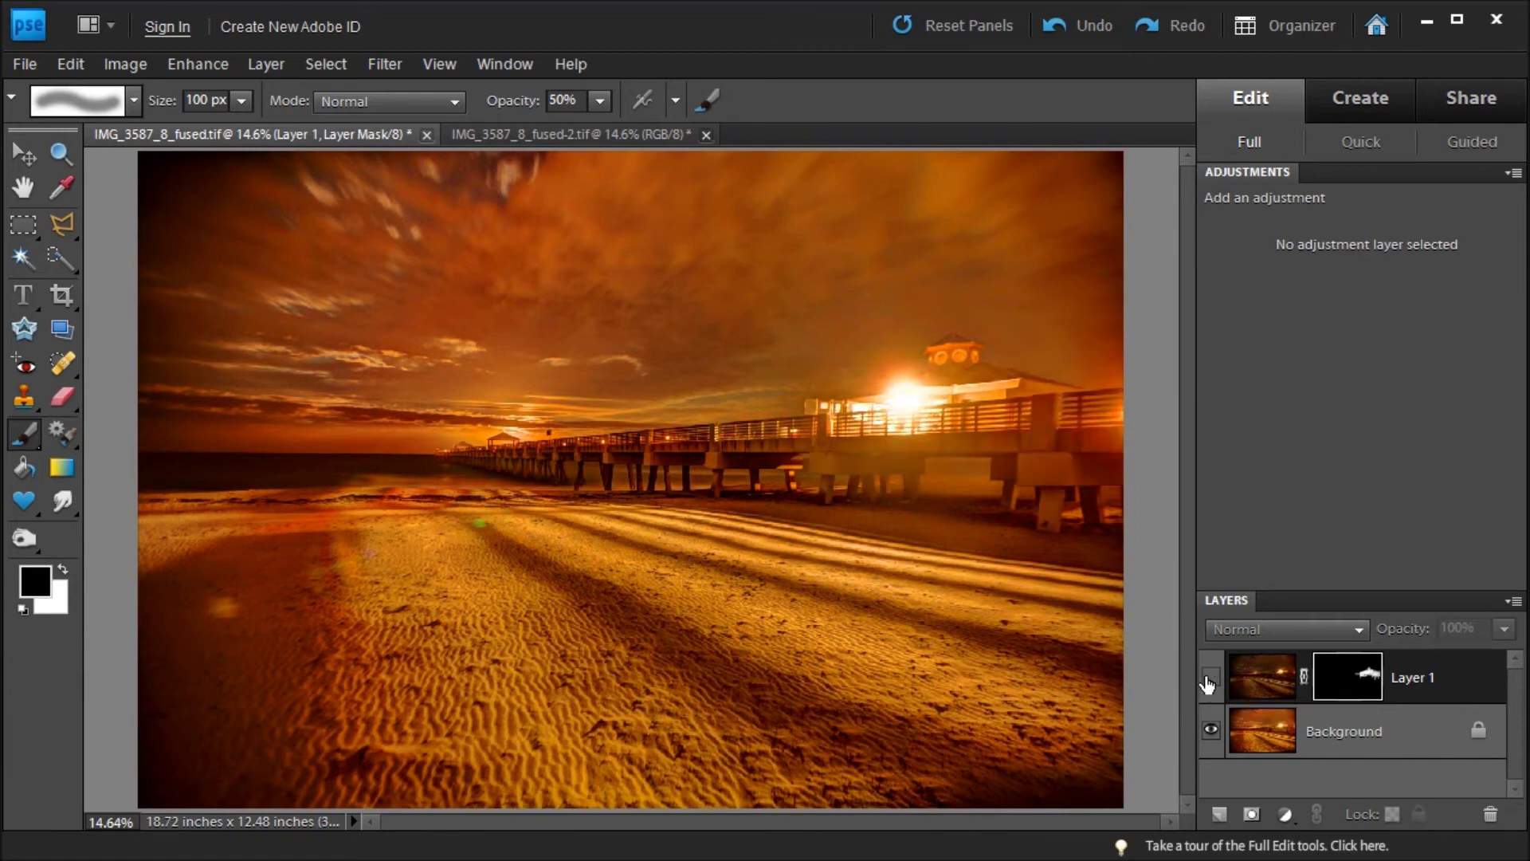
click(1210, 679)
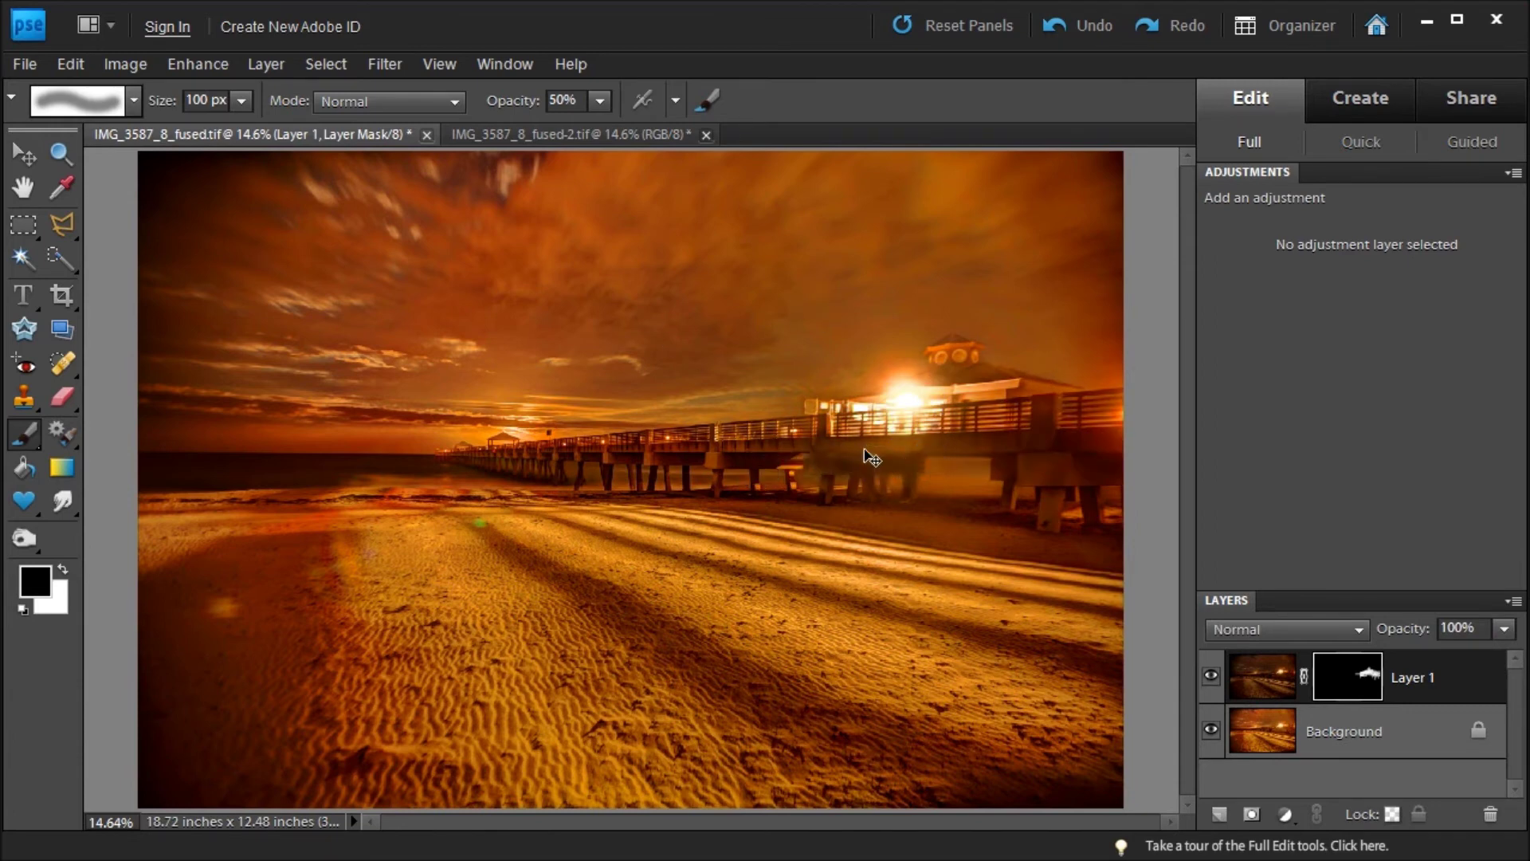
key(x)
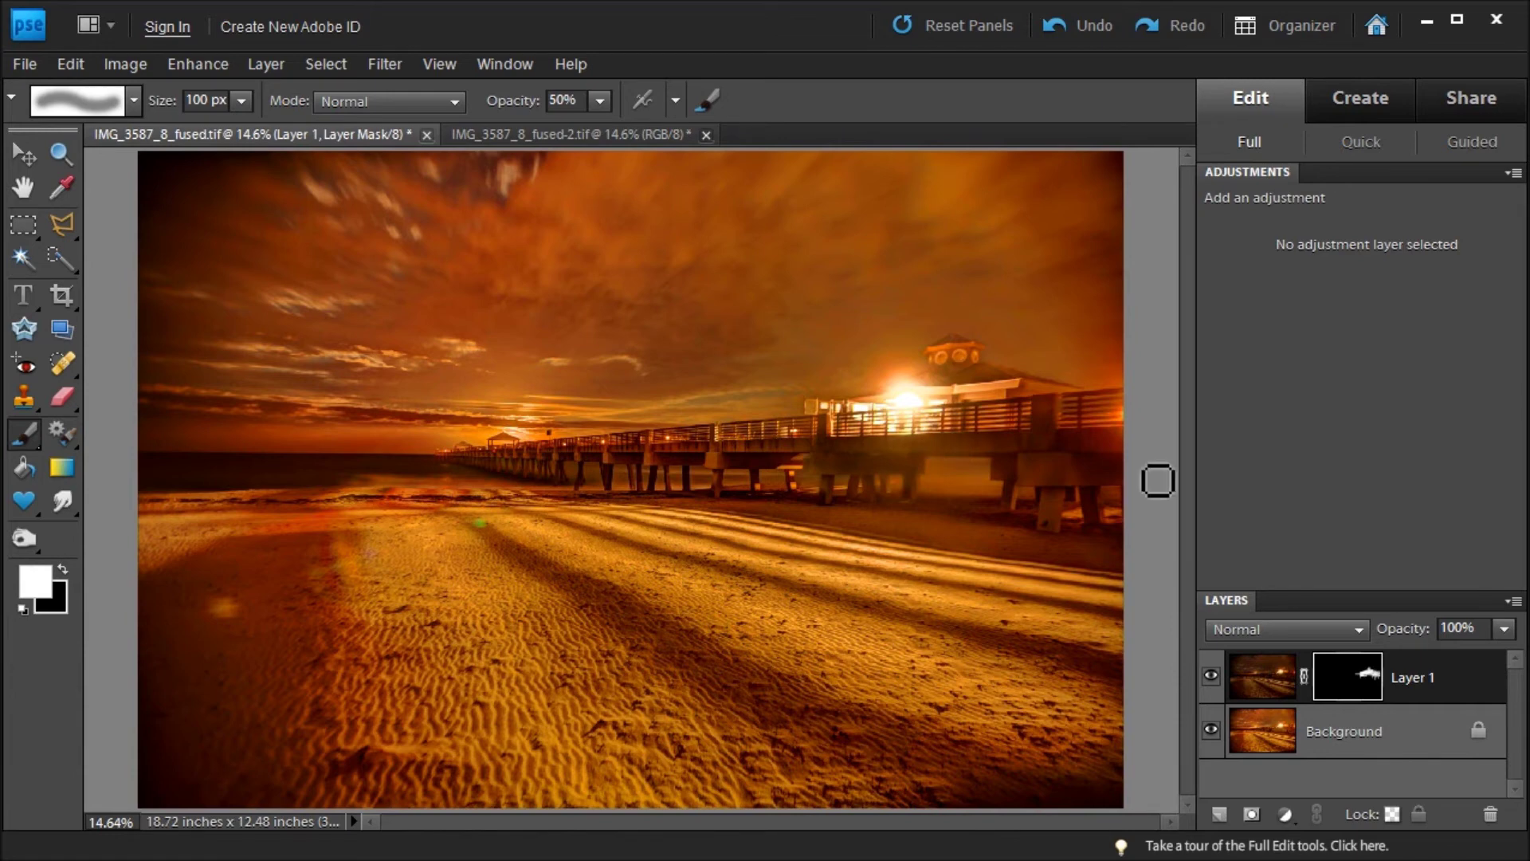
click(1210, 676)
click(1210, 678)
click(1211, 679)
click(1209, 677)
click(1210, 678)
click(1210, 678)
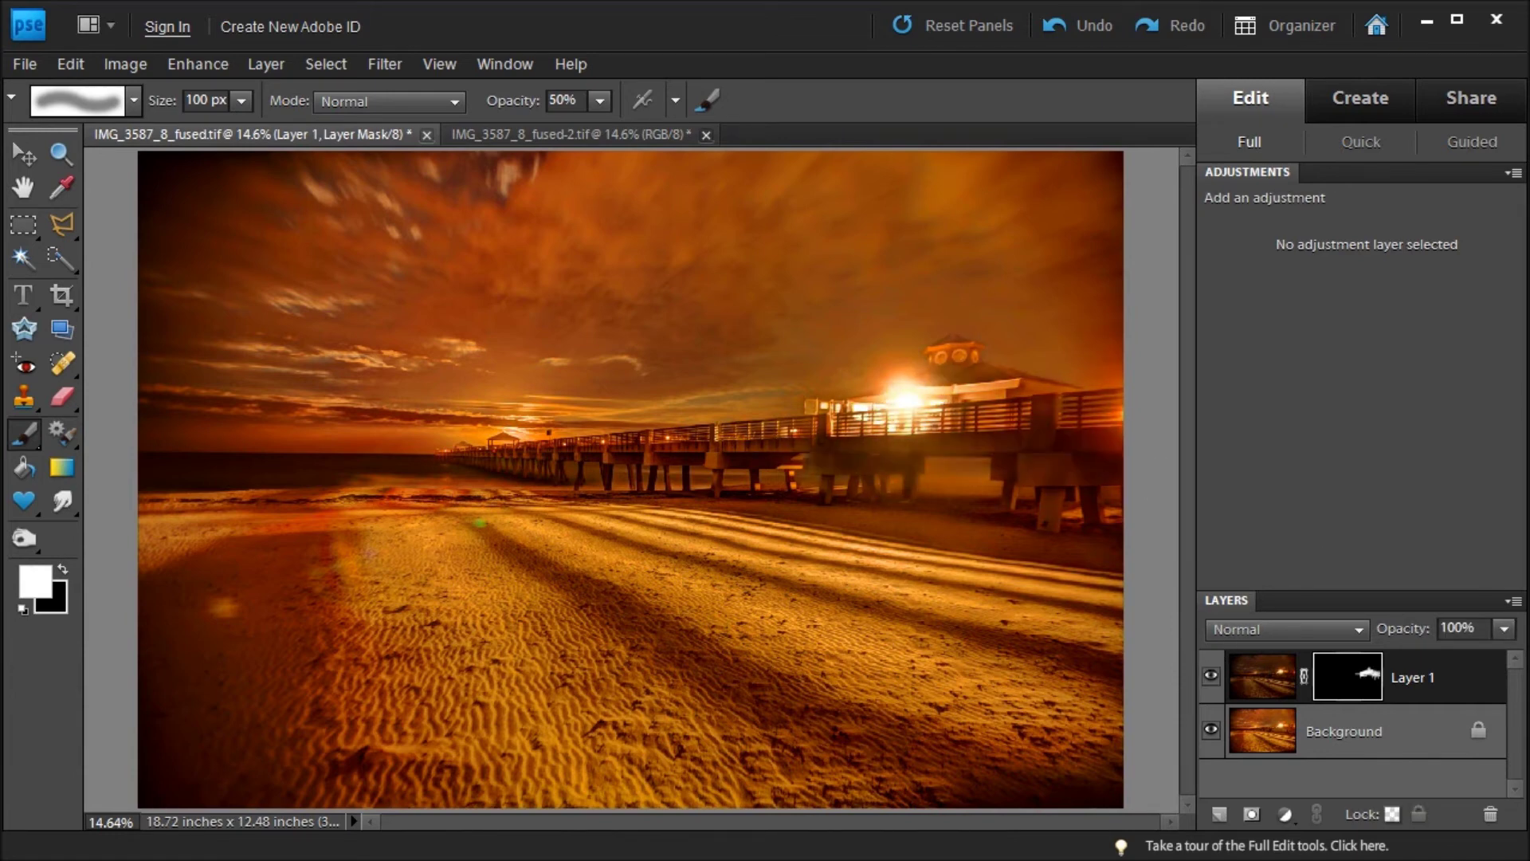
Step: Set Layer 1's opacity to 75%
click(1504, 630)
drag(1476, 654, 1323, 644)
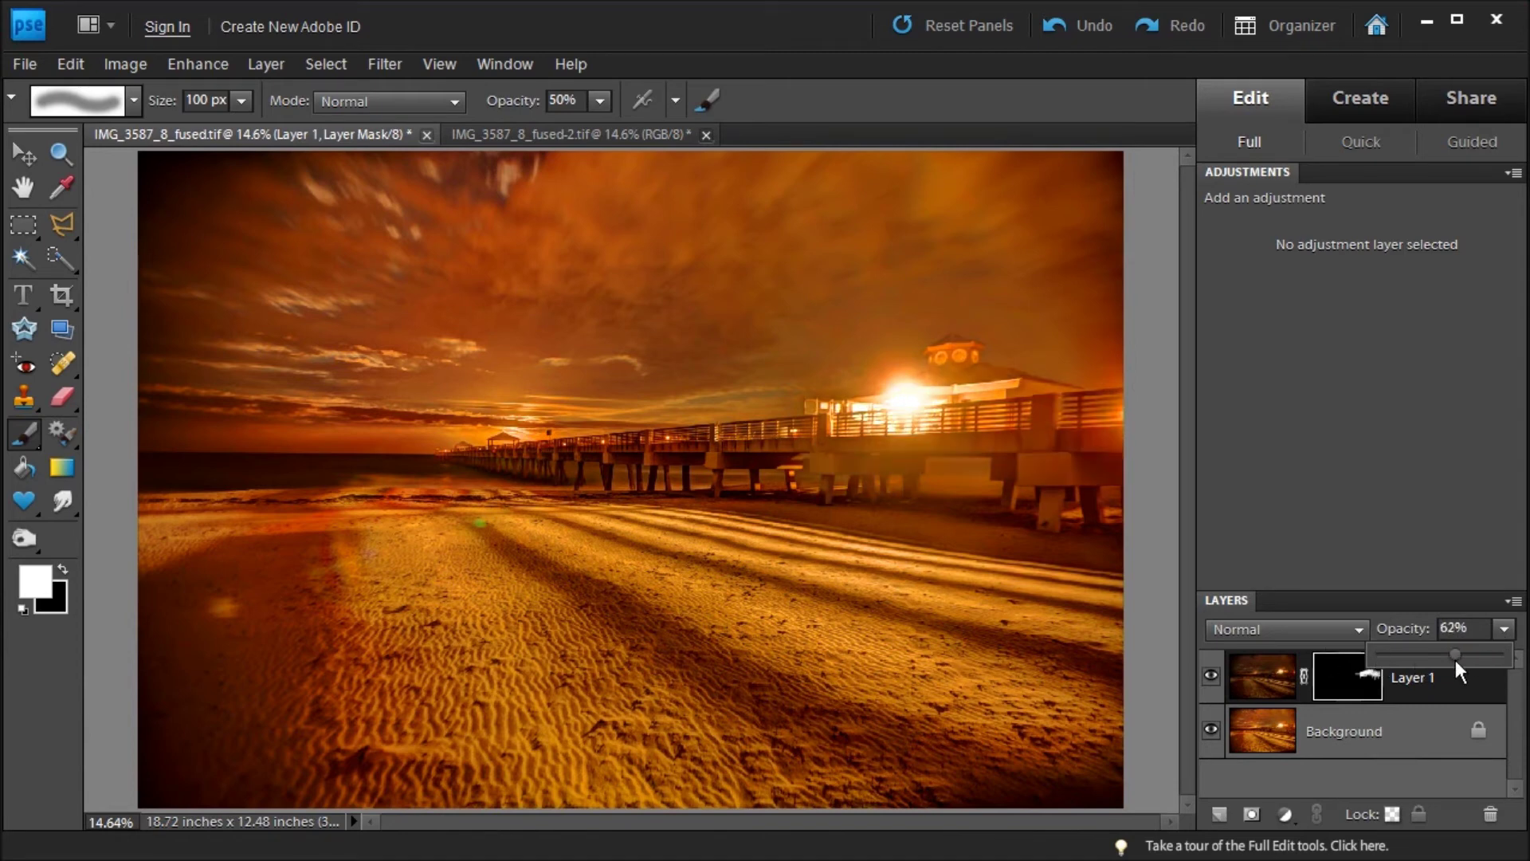
drag(1456, 660, 1452, 657)
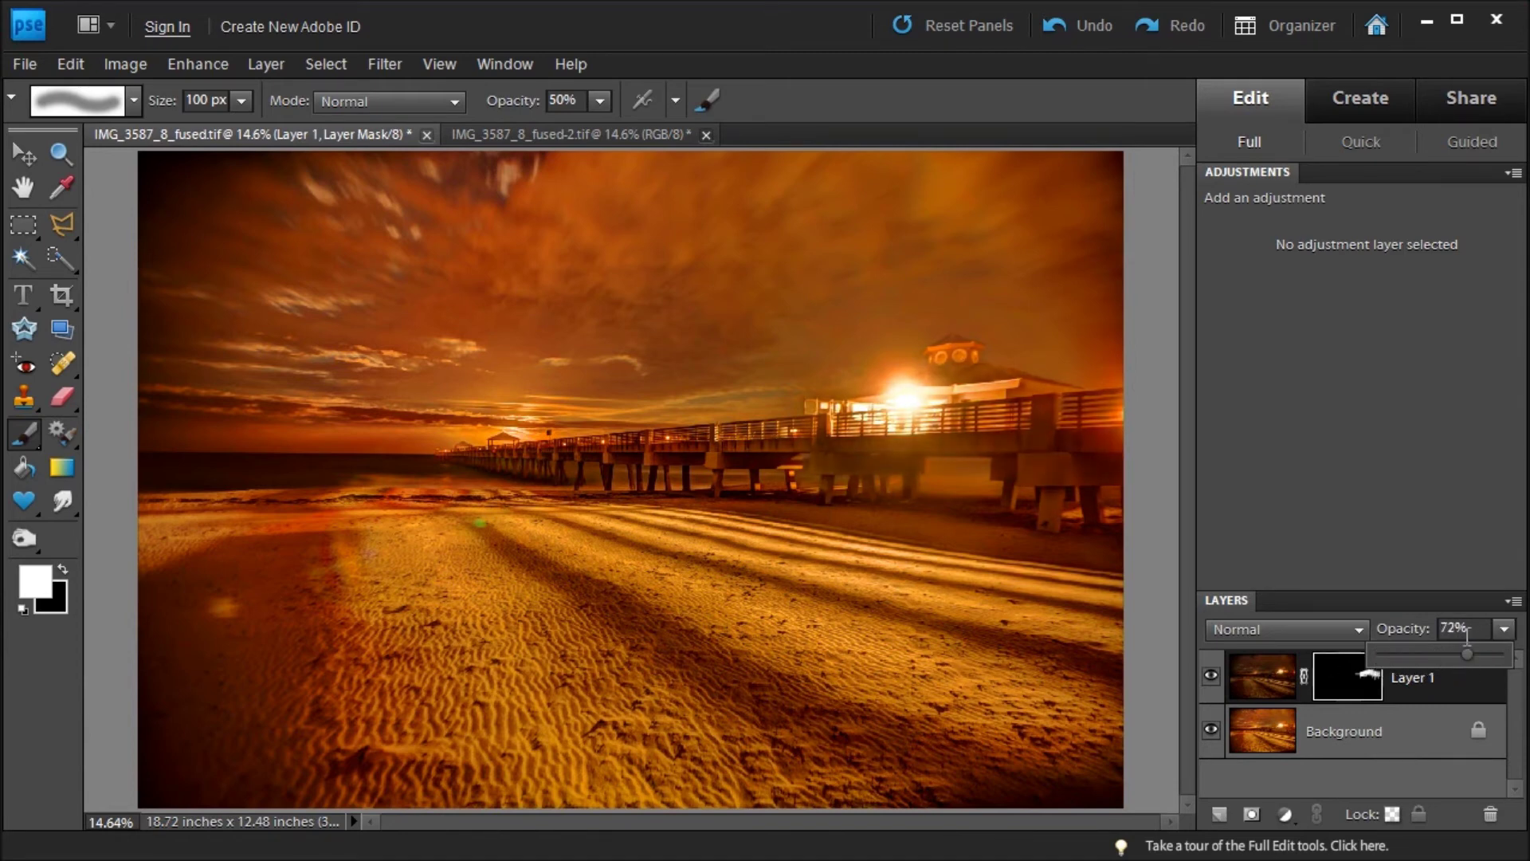
click(1465, 629)
text(75)
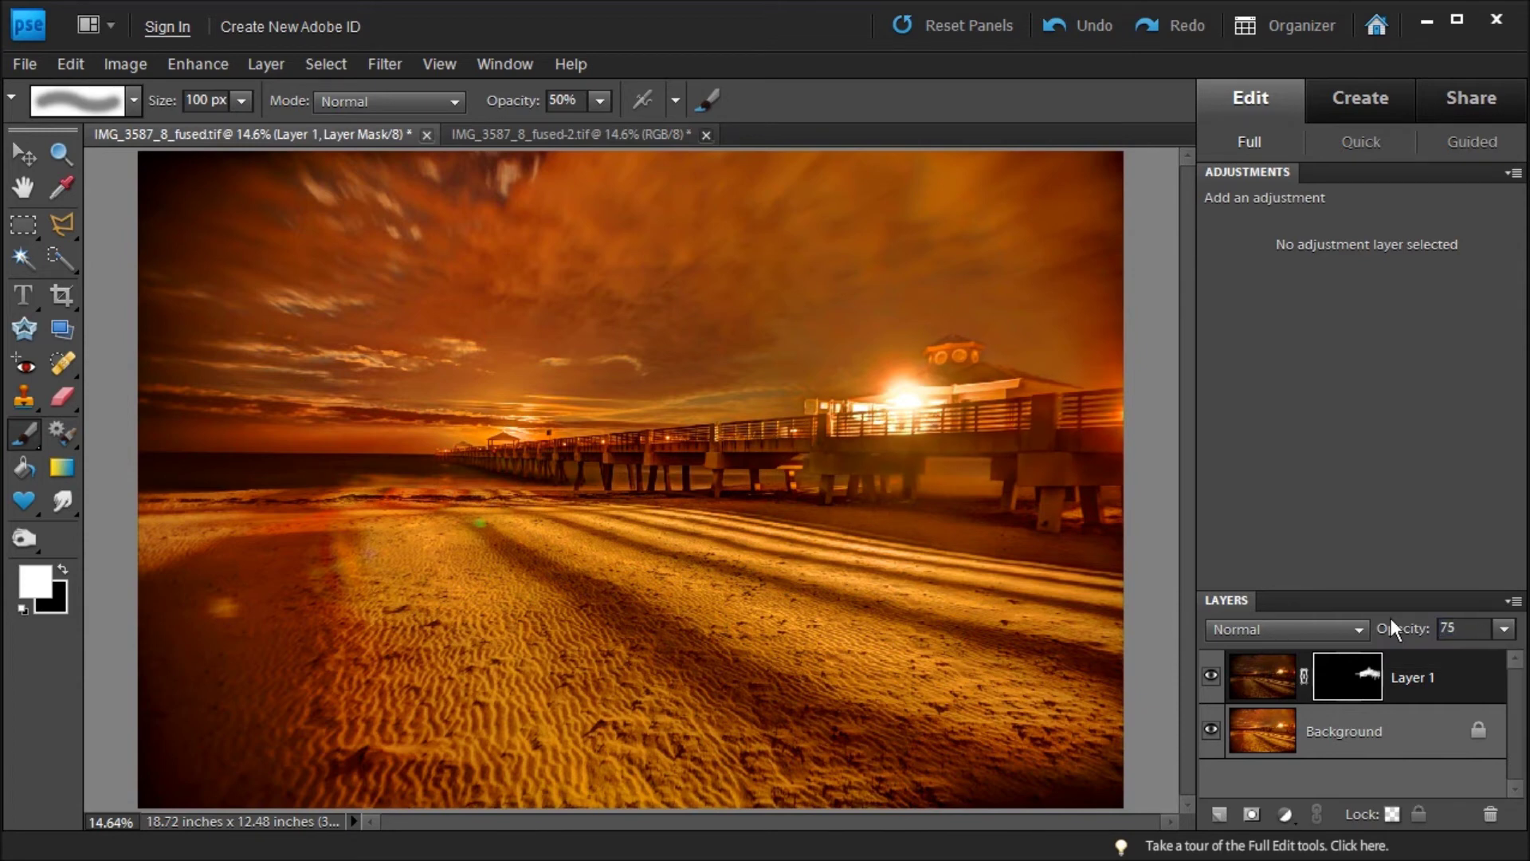
Step: Check Layer 1's effect on and off, and stamp all visible layers into a new merged layer on top
click(1210, 679)
click(1209, 677)
key(ctrl+alt+shift+e)
key(x)
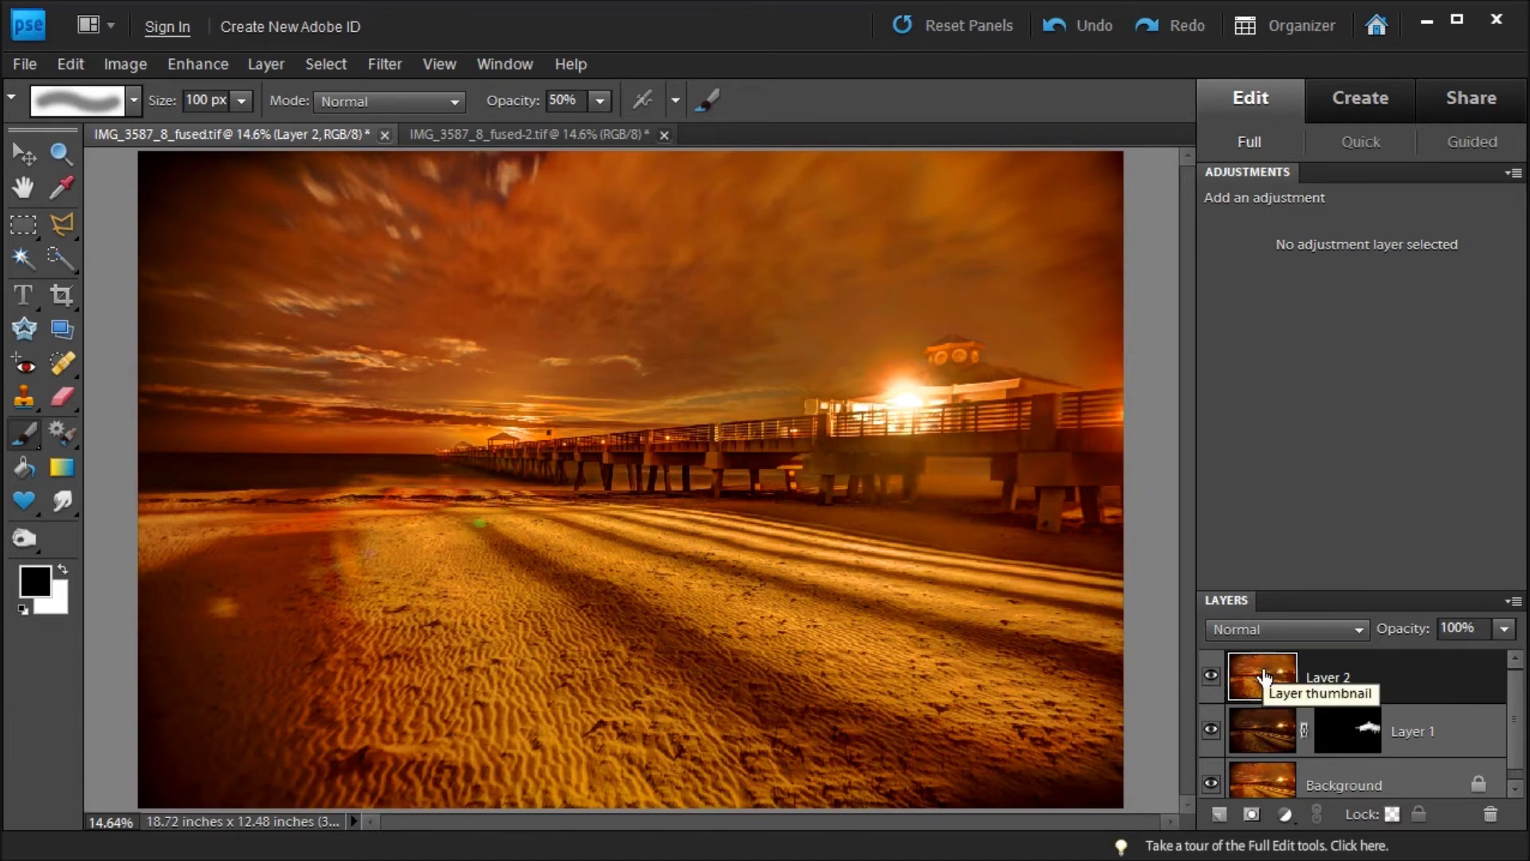
Step: Lighten the merged layer's shadows slightly in Quick edit mode, with the Project Bin collapsed
click(1348, 142)
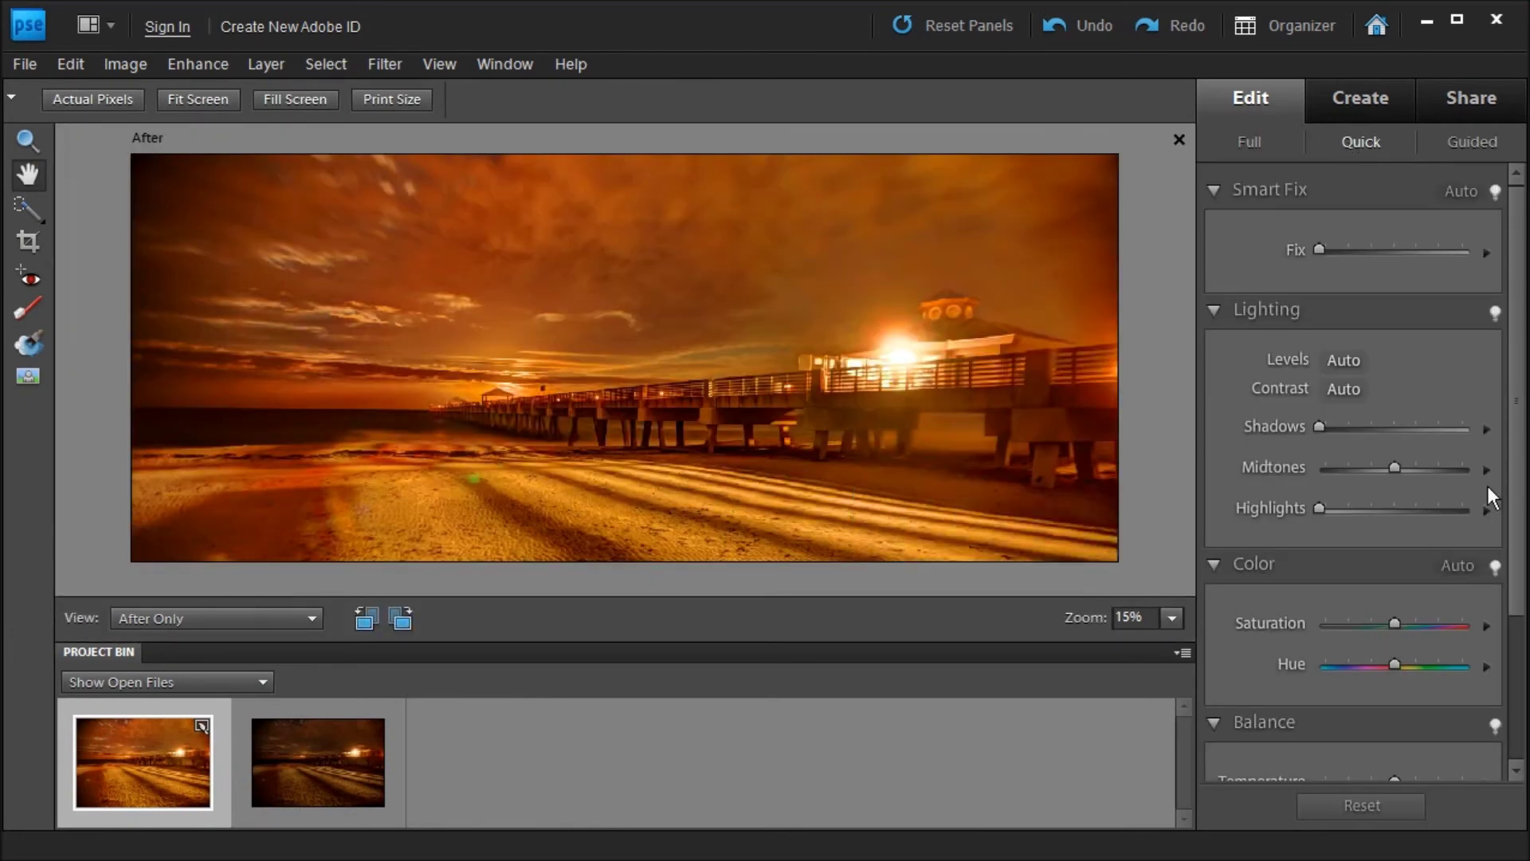
click(103, 658)
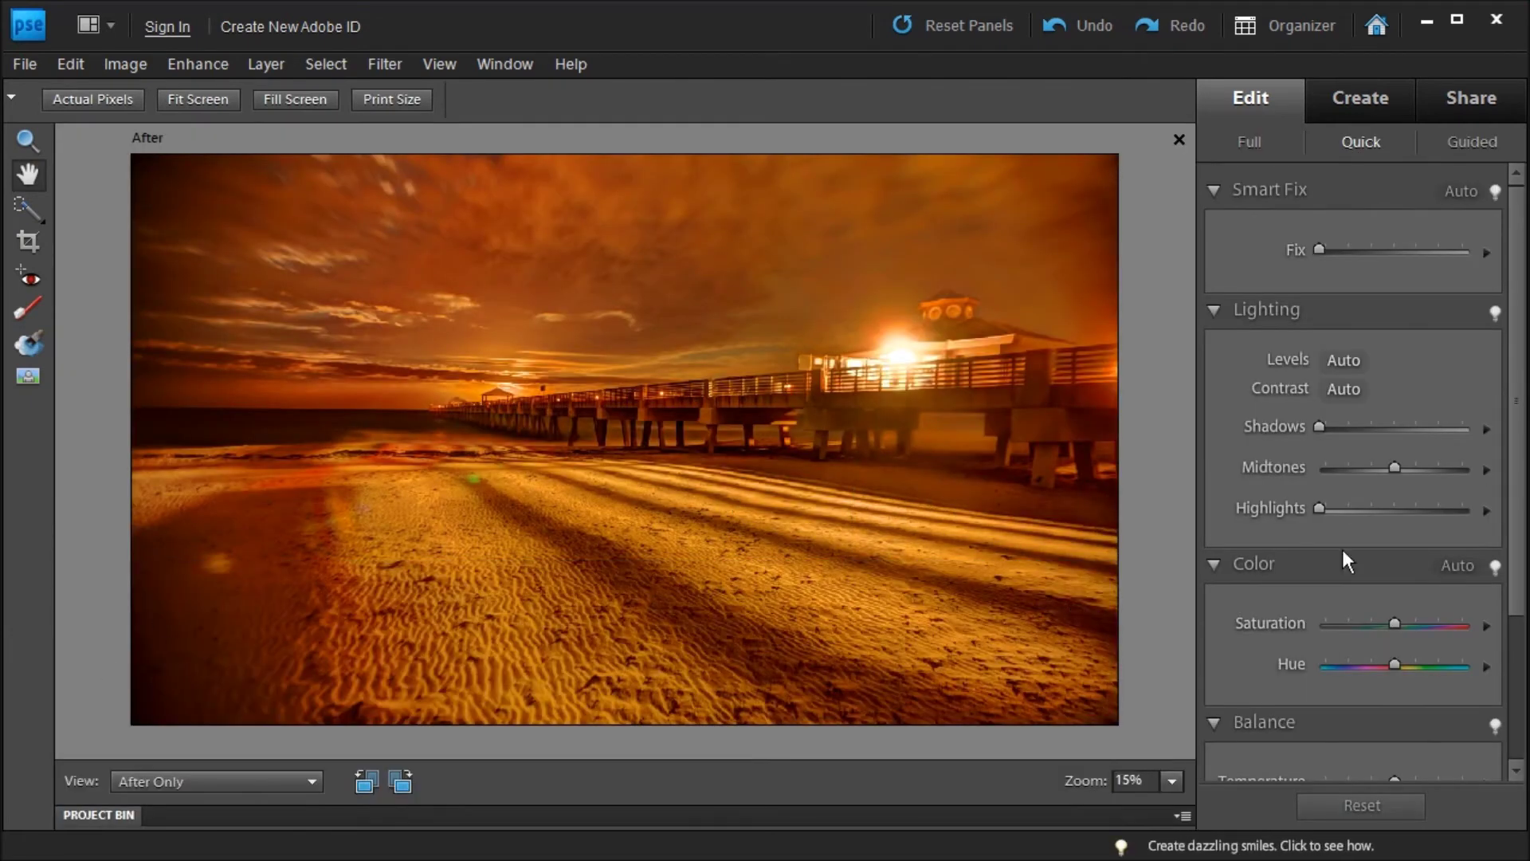
drag(1317, 427, 1339, 434)
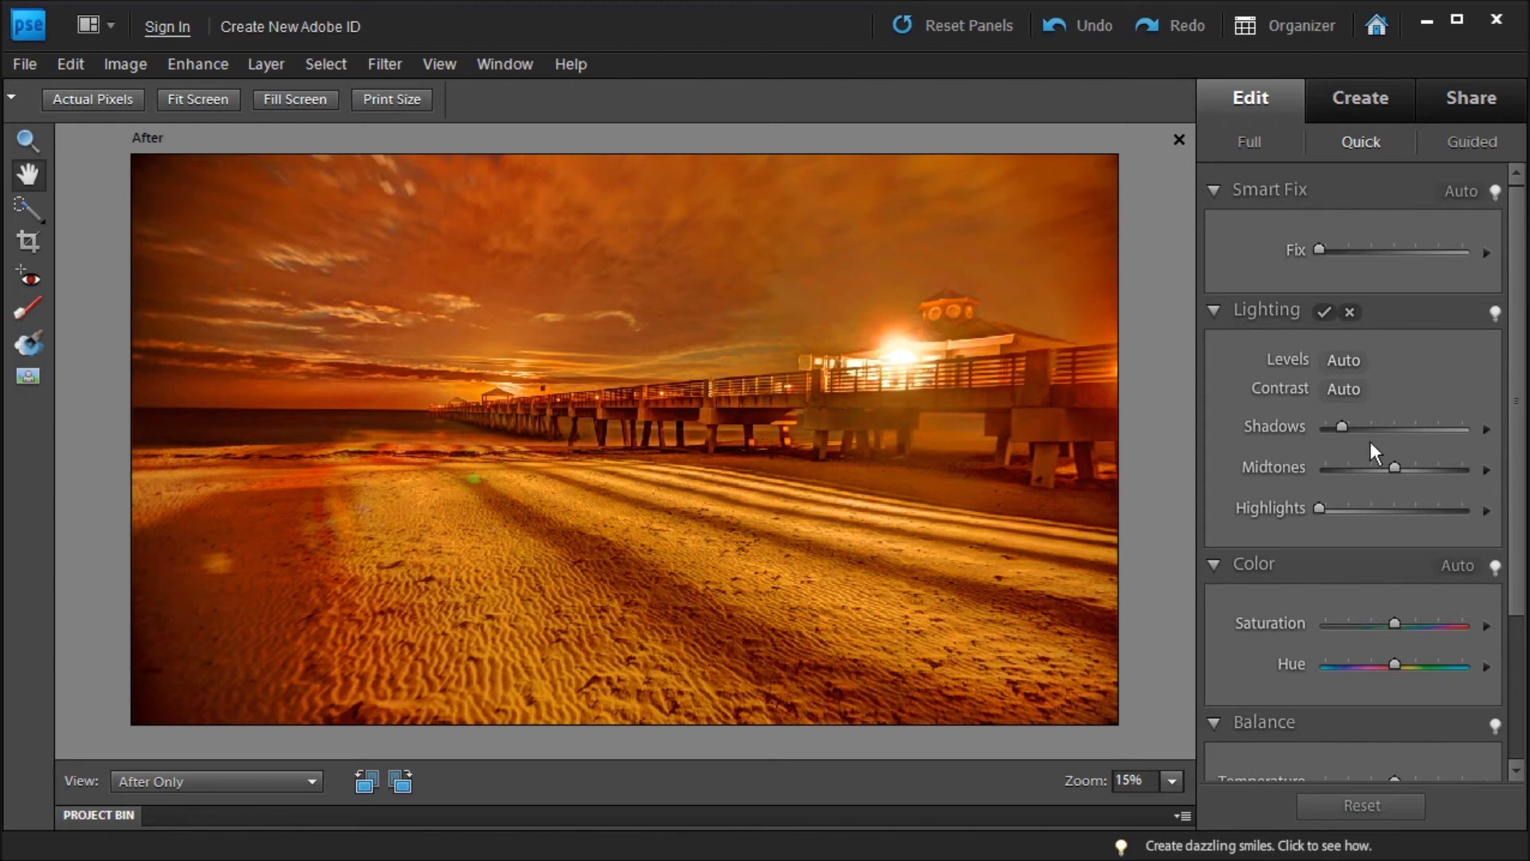
drag(1344, 428, 1339, 428)
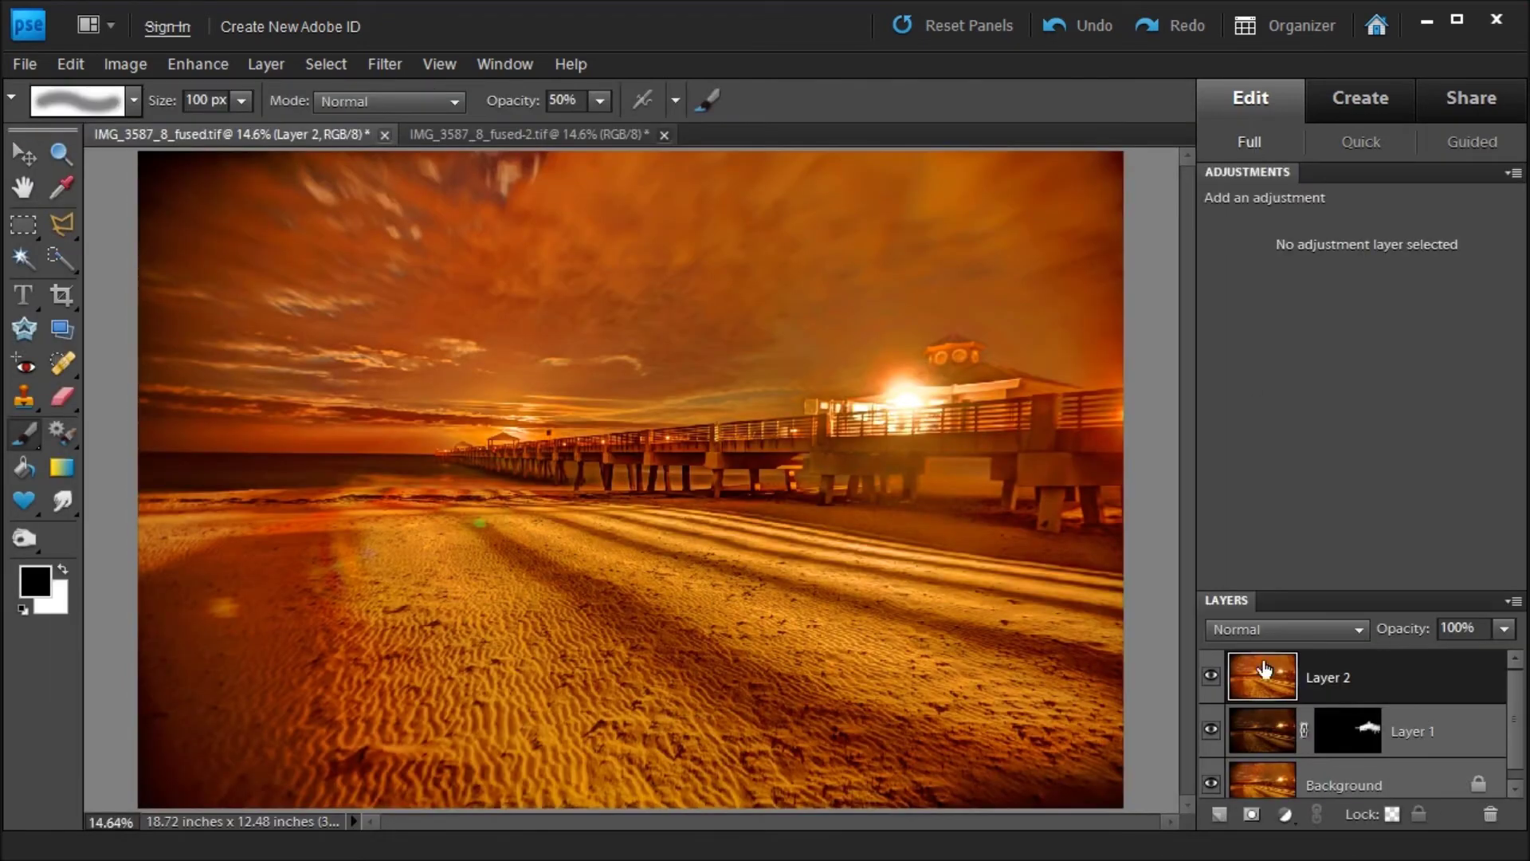
Step: Compare the image with and without the lightened Layer 2
click(1209, 678)
click(1209, 678)
click(1209, 677)
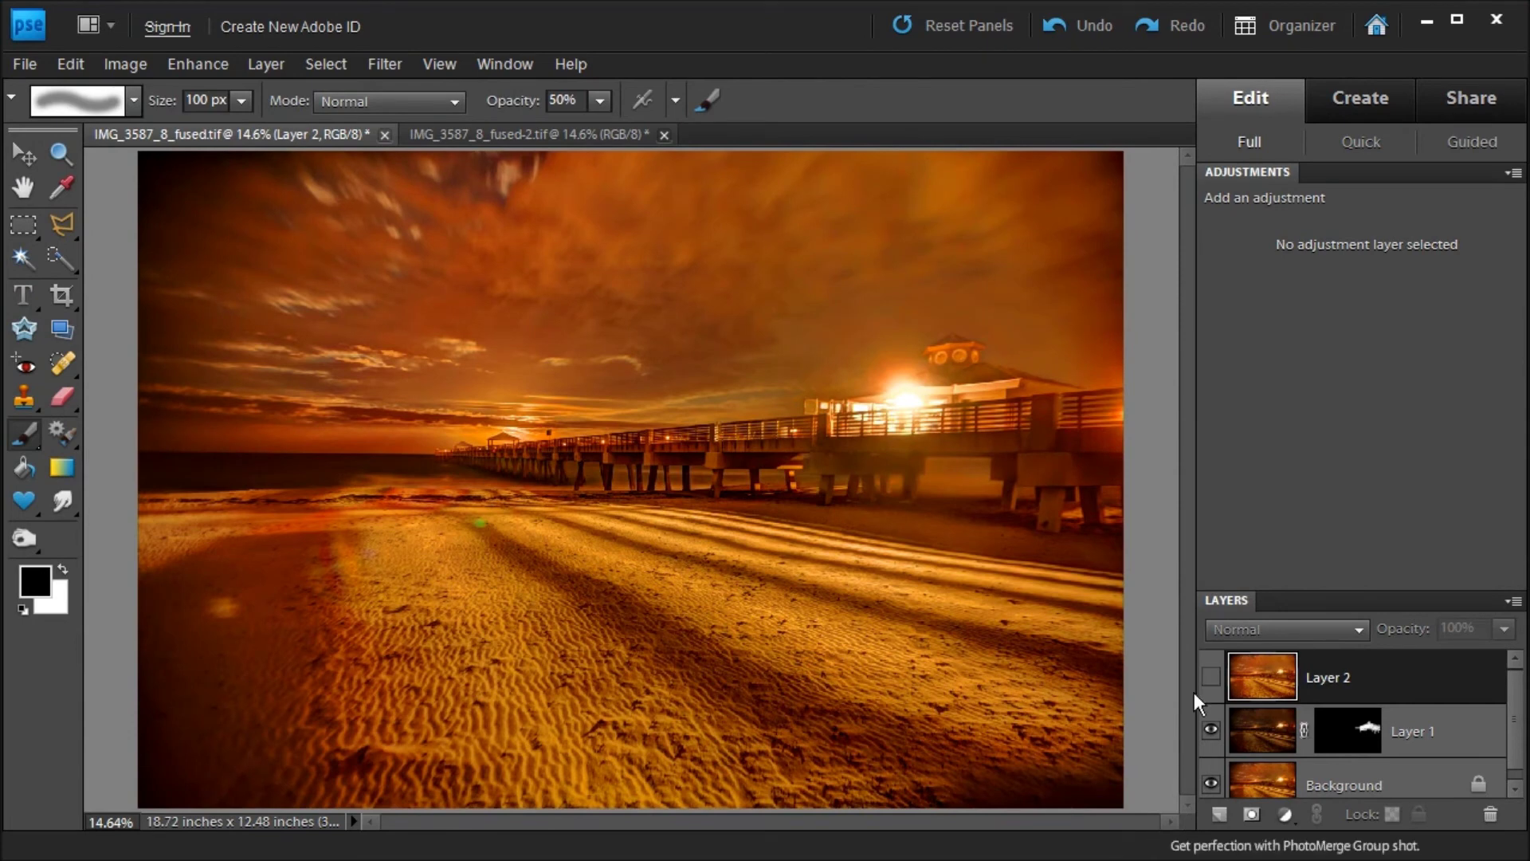
Step: Show Layer 2 again, give it a layer mask, and set the Gradient tool to the Foreground to Background preset
click(1209, 678)
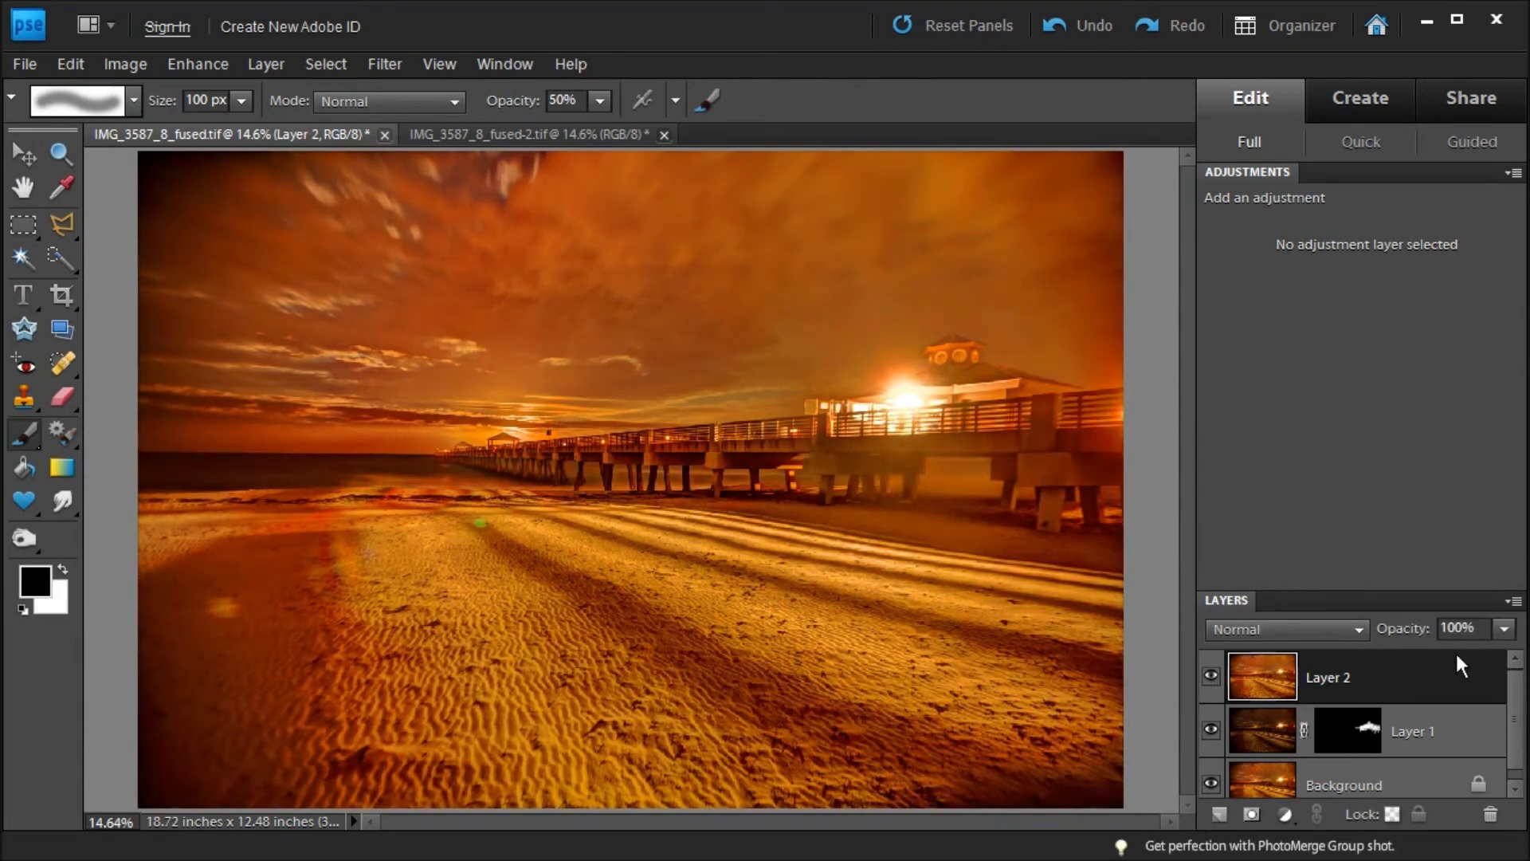
scroll(1514, 729, down, 1)
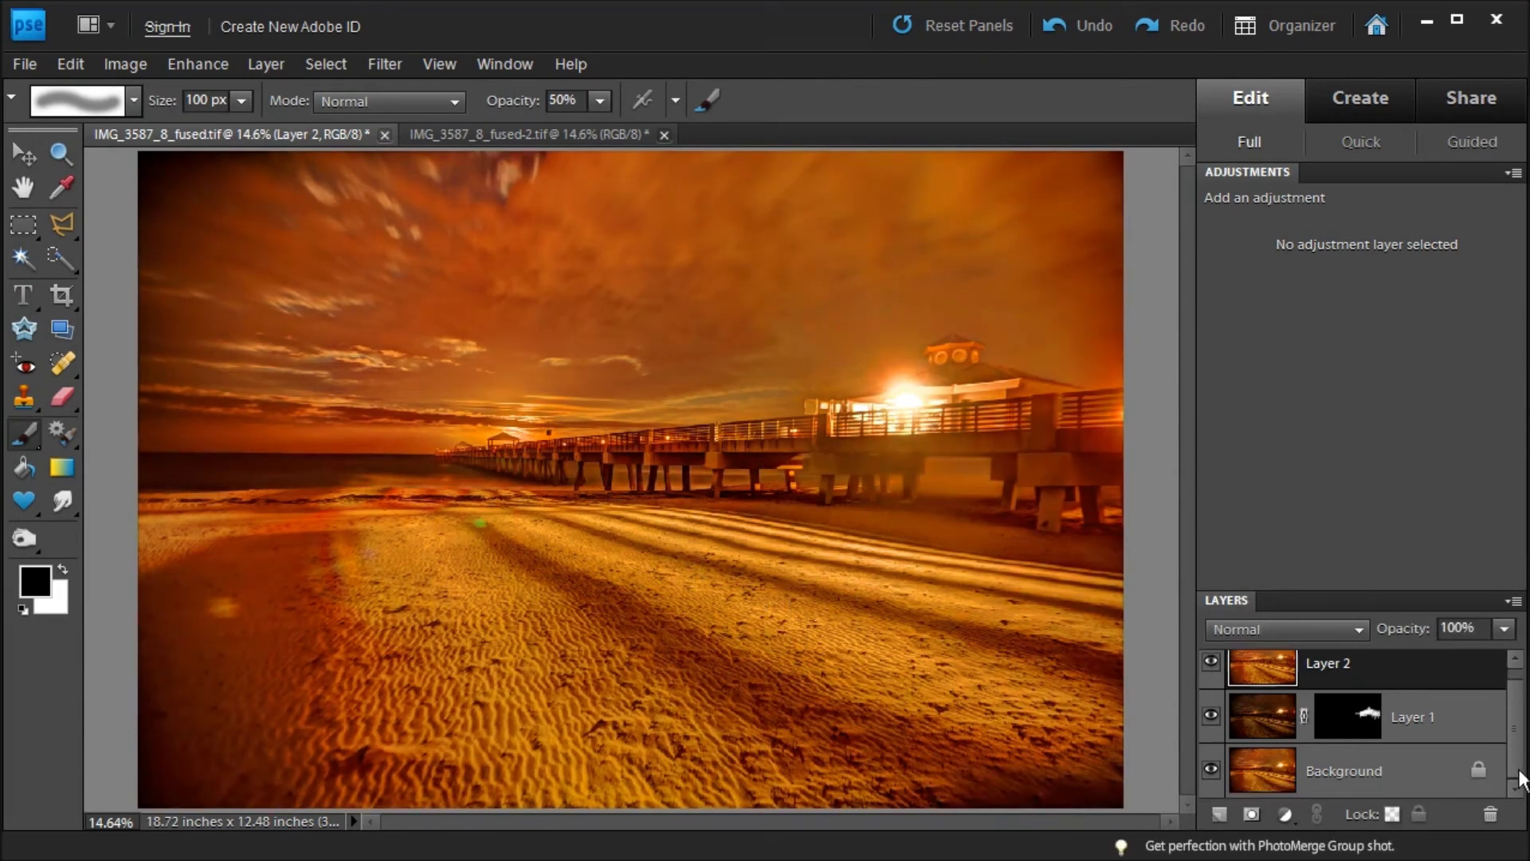
click(1252, 814)
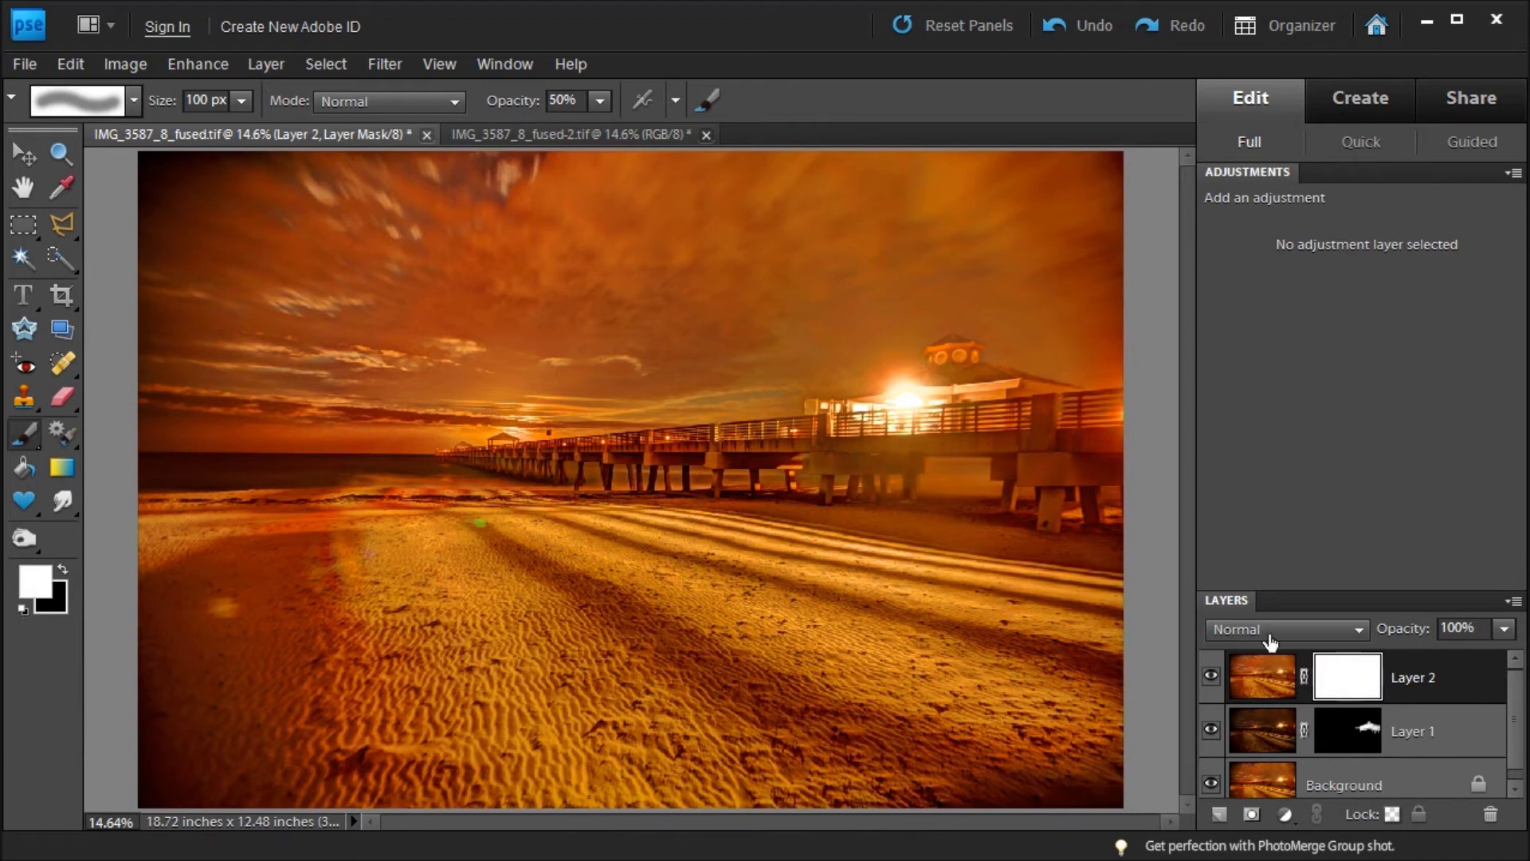
click(56, 470)
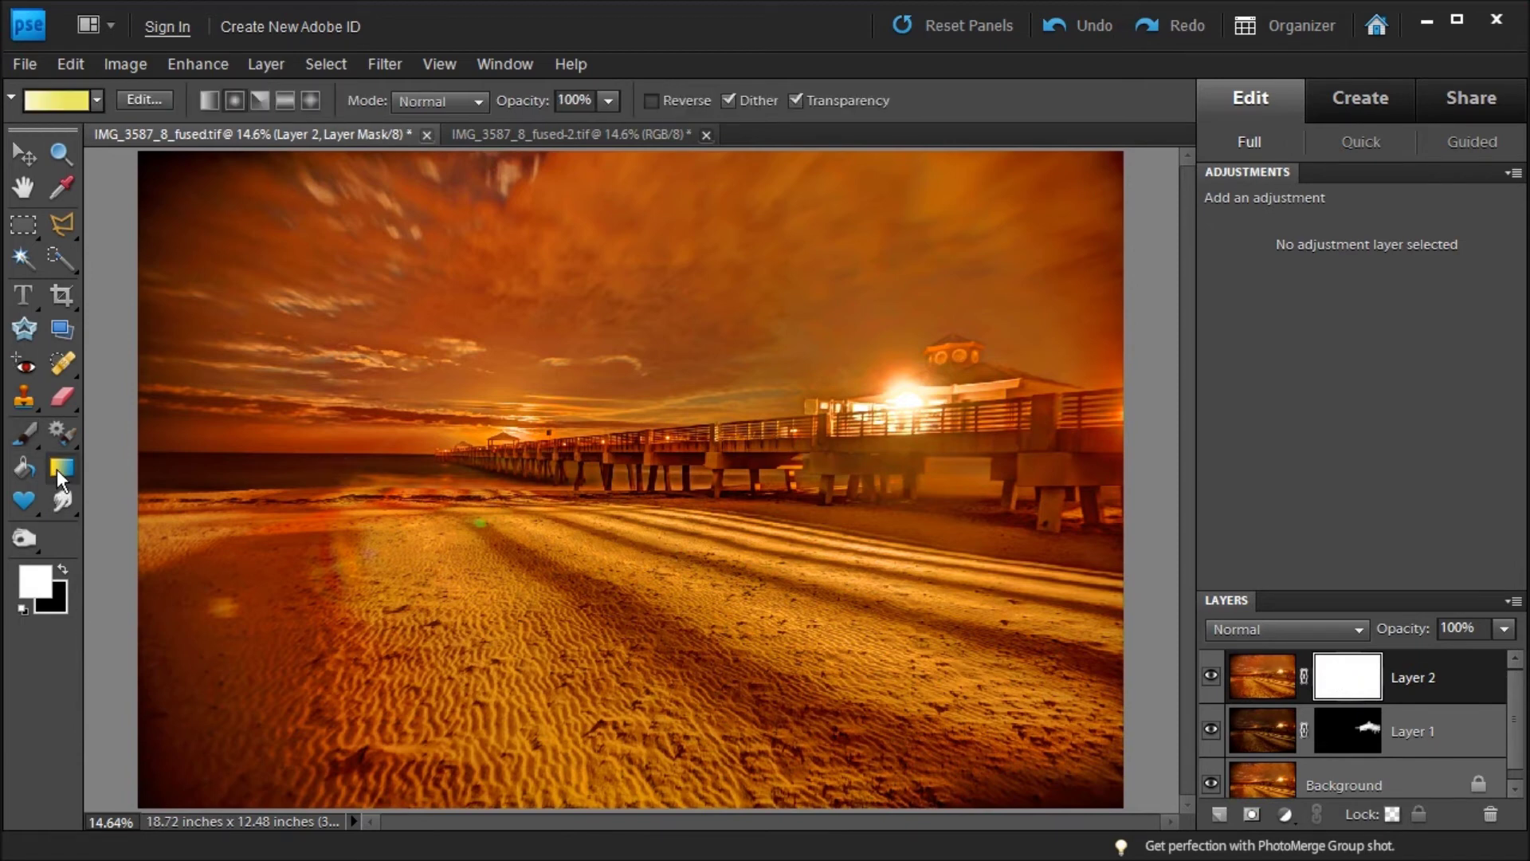
click(40, 102)
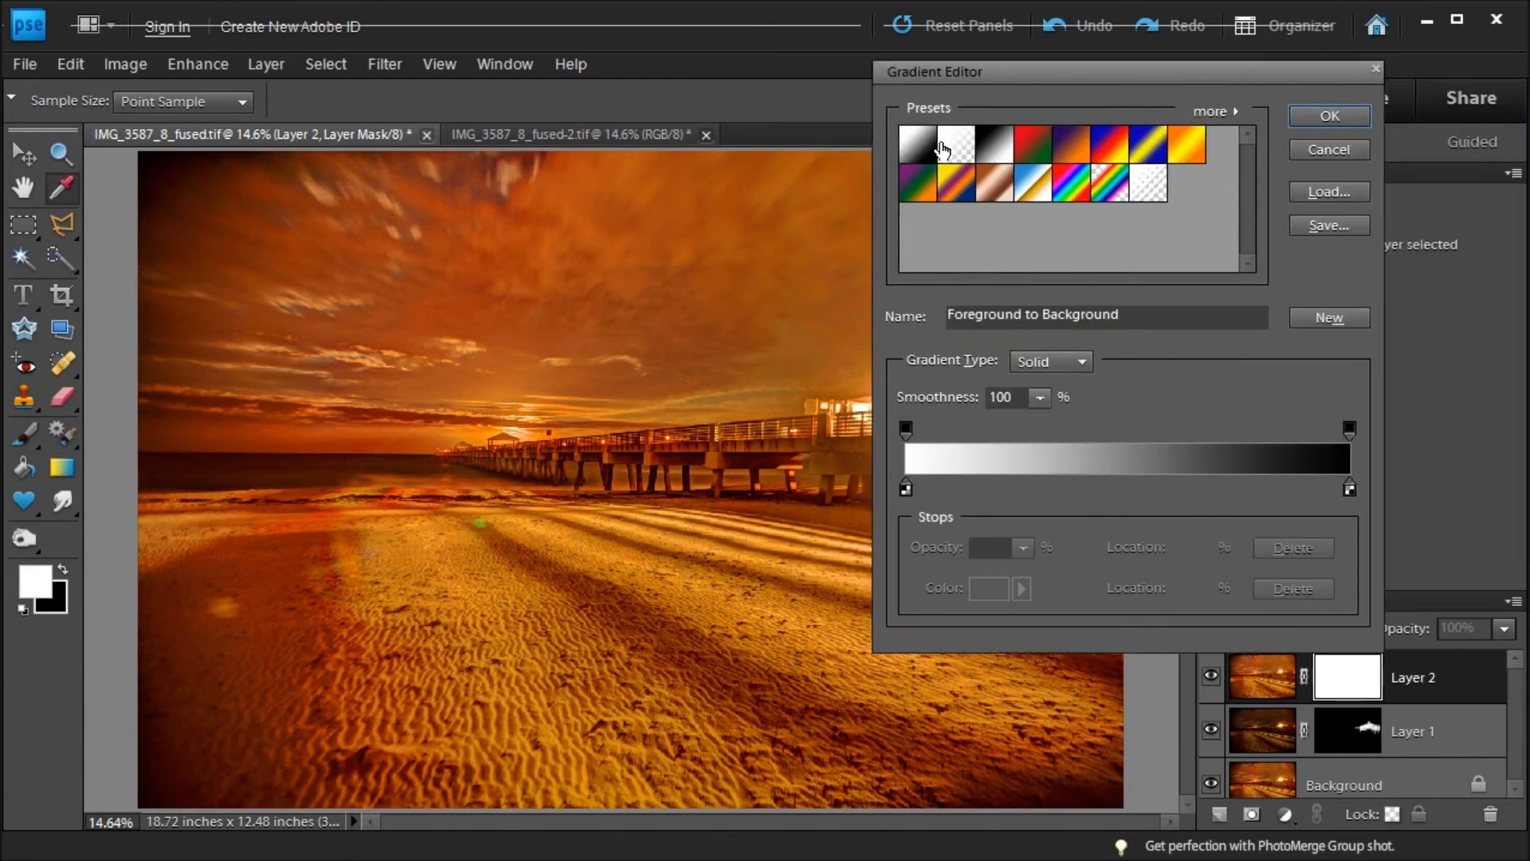
click(1329, 117)
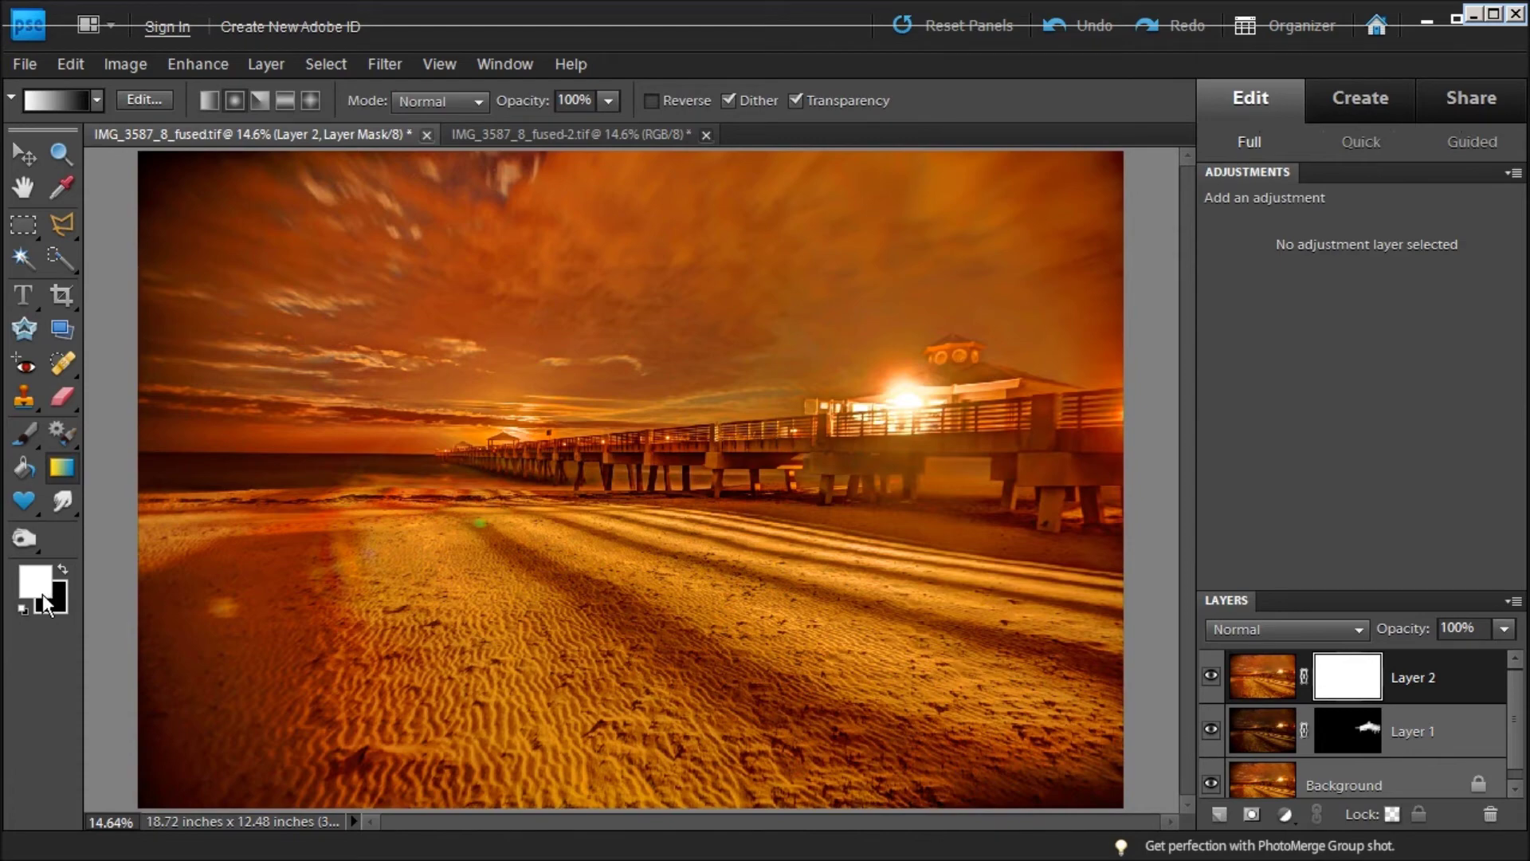
Step: Fill Layer 2's mask with a vertical linear gradient, black over the sky fading to white over the foreground sand
drag(612, 738, 605, 590)
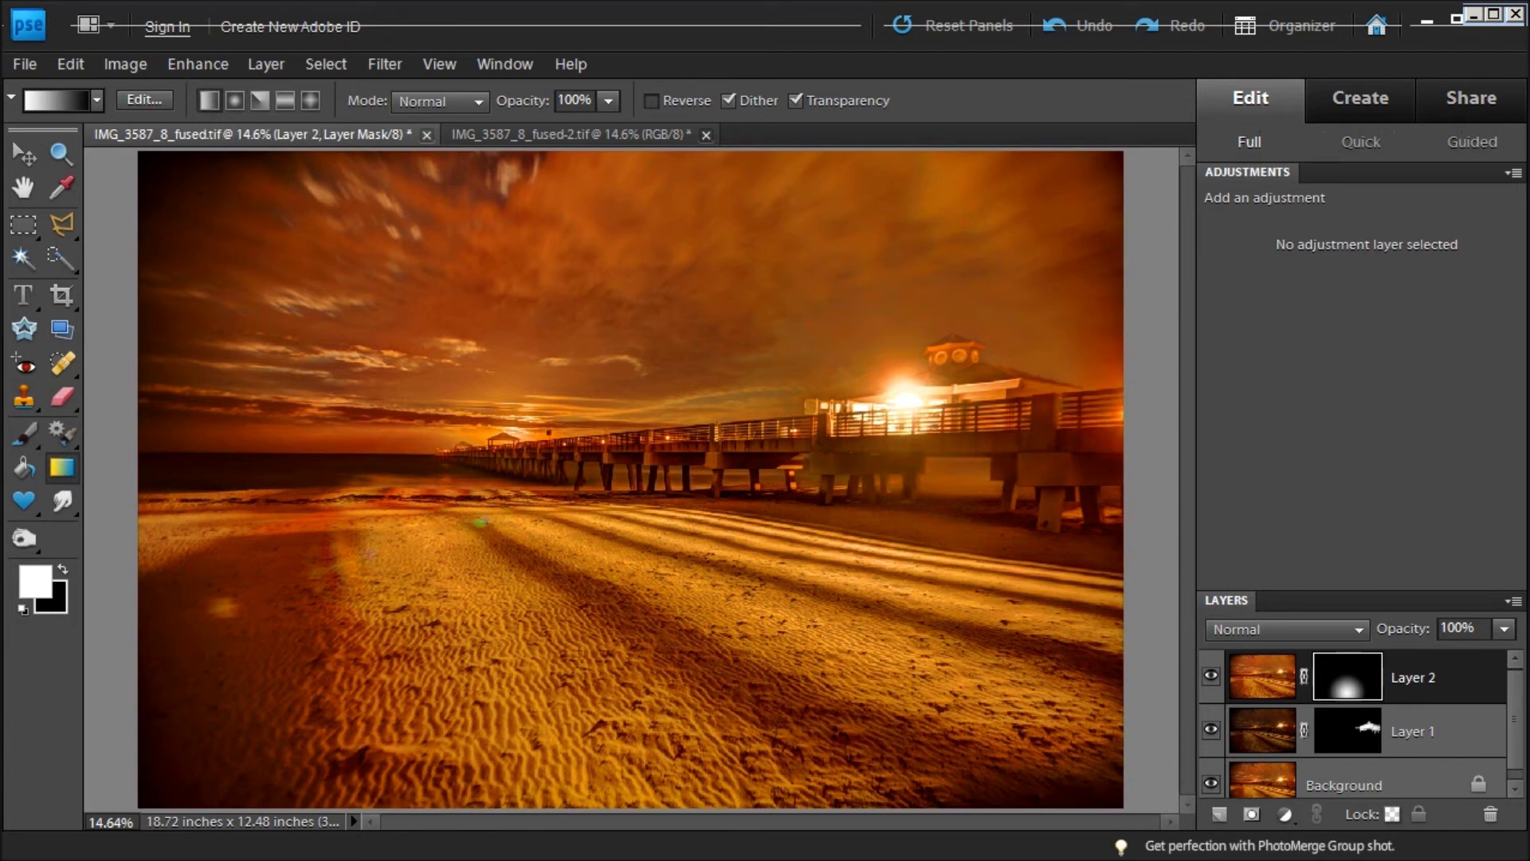
drag(614, 435, 630, 625)
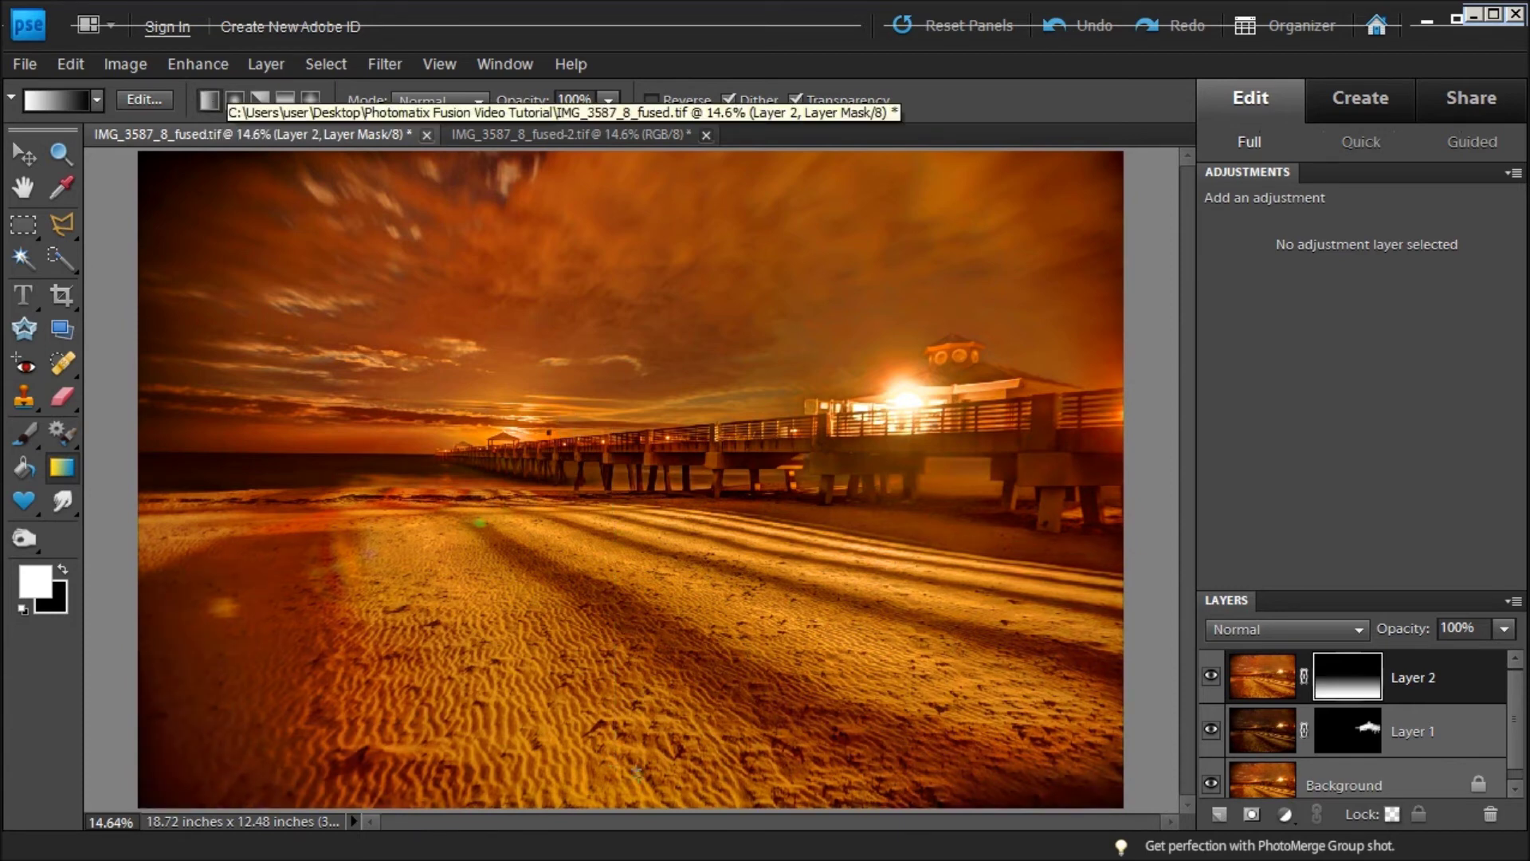
drag(638, 430, 641, 765)
drag(685, 690, 689, 430)
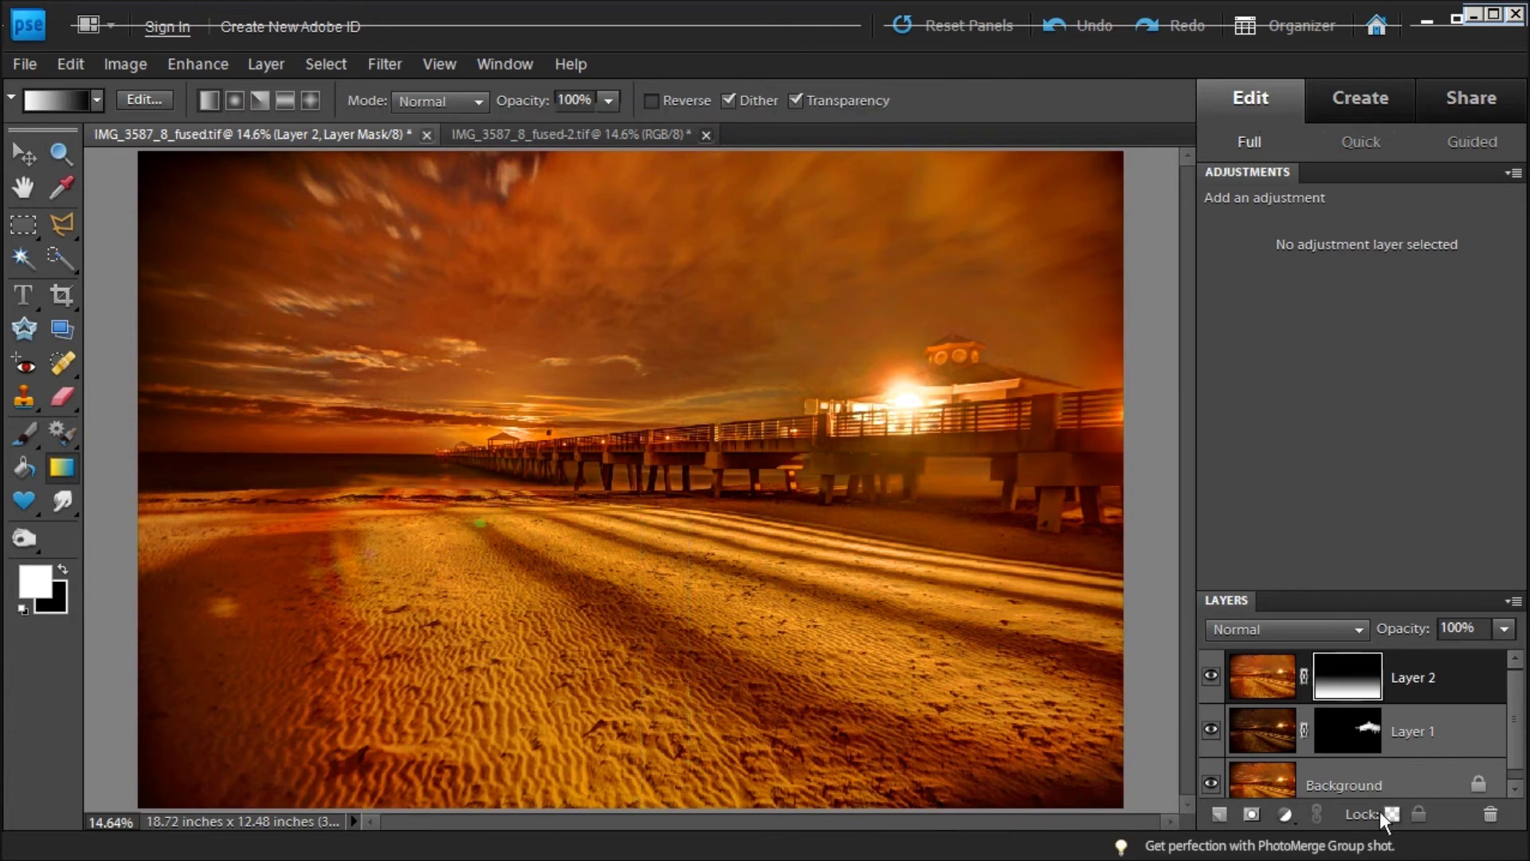
Step: Compare the image with and without the gradient-masked Layer 2
click(1210, 677)
click(1210, 678)
click(1210, 677)
click(1211, 677)
click(1211, 677)
click(1210, 678)
Step: Keep Layer 2's opacity at 100% and stamp all visible layers into a new merged layer on top
click(1503, 630)
mouse_move(1496, 654)
mouse_down()
mouse_move(1330, 647)
mouse_move(1504, 671)
mouse_move(1490, 668)
mouse_up()
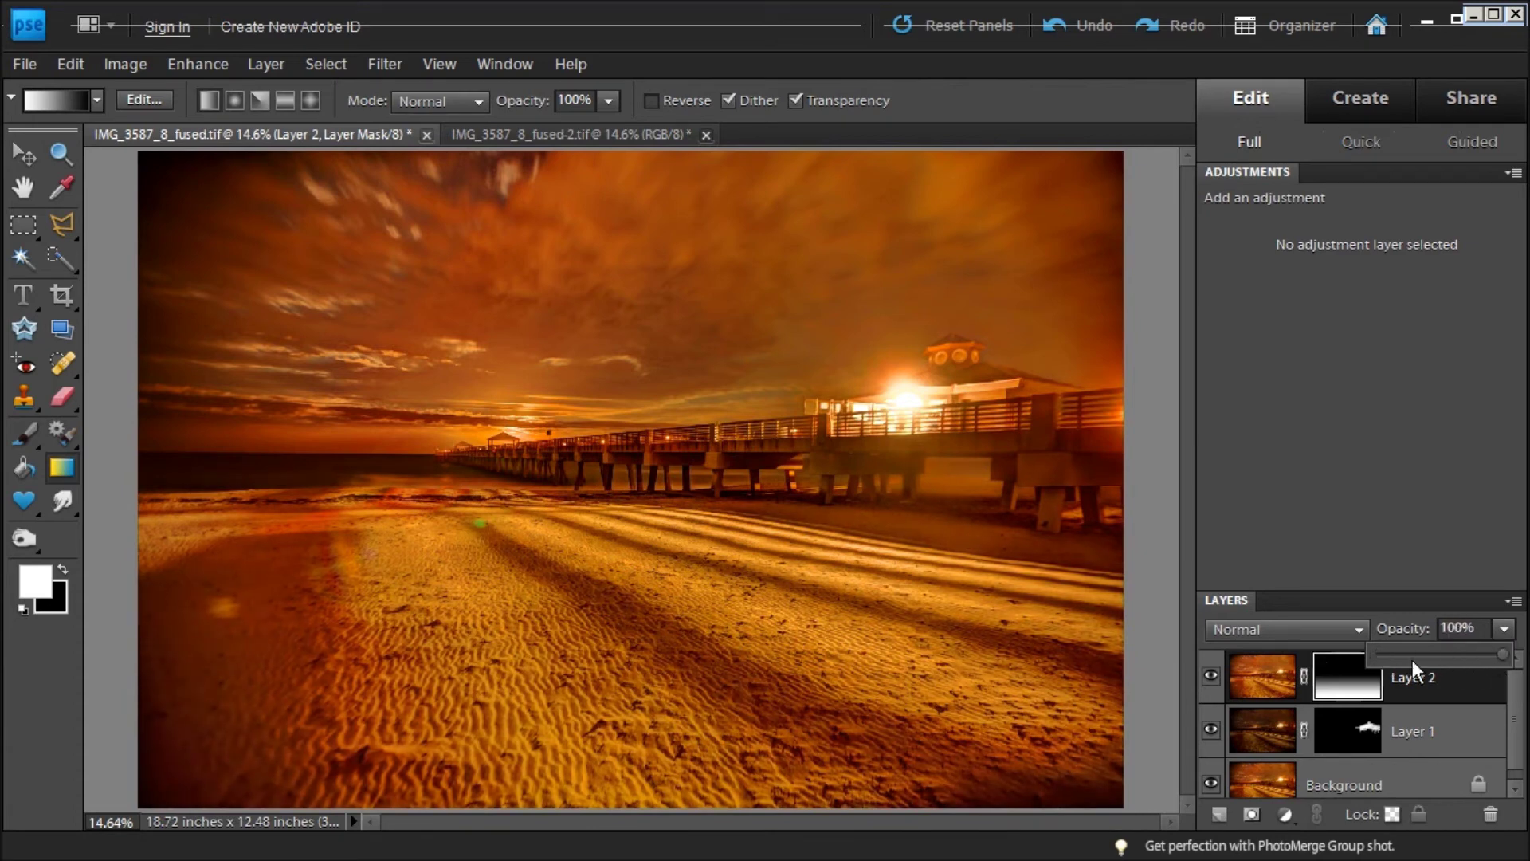
click(1353, 604)
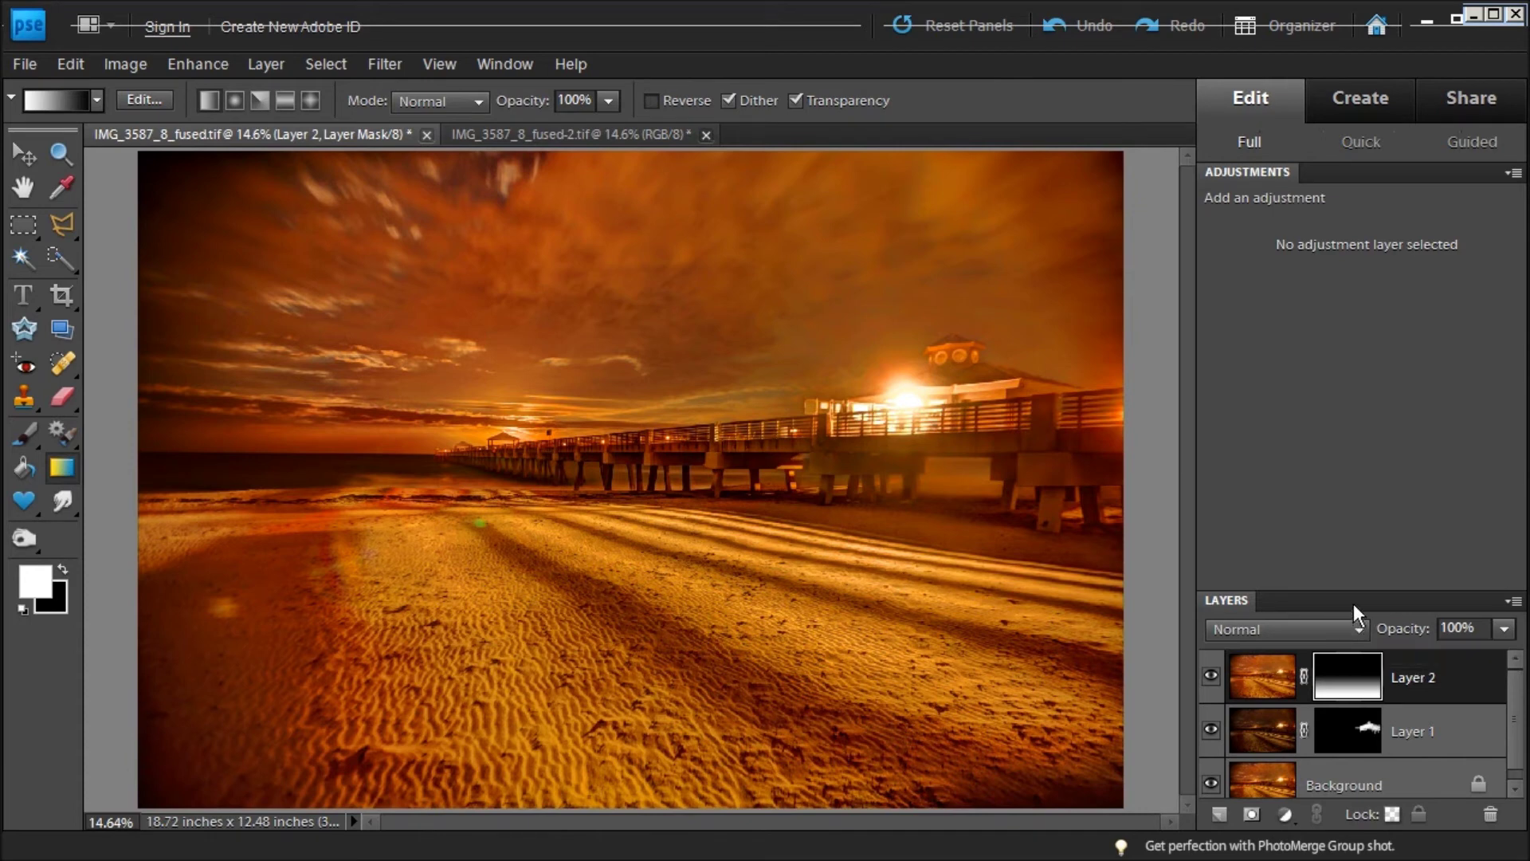
click(1254, 683)
key(ctrl+alt+shift+e)
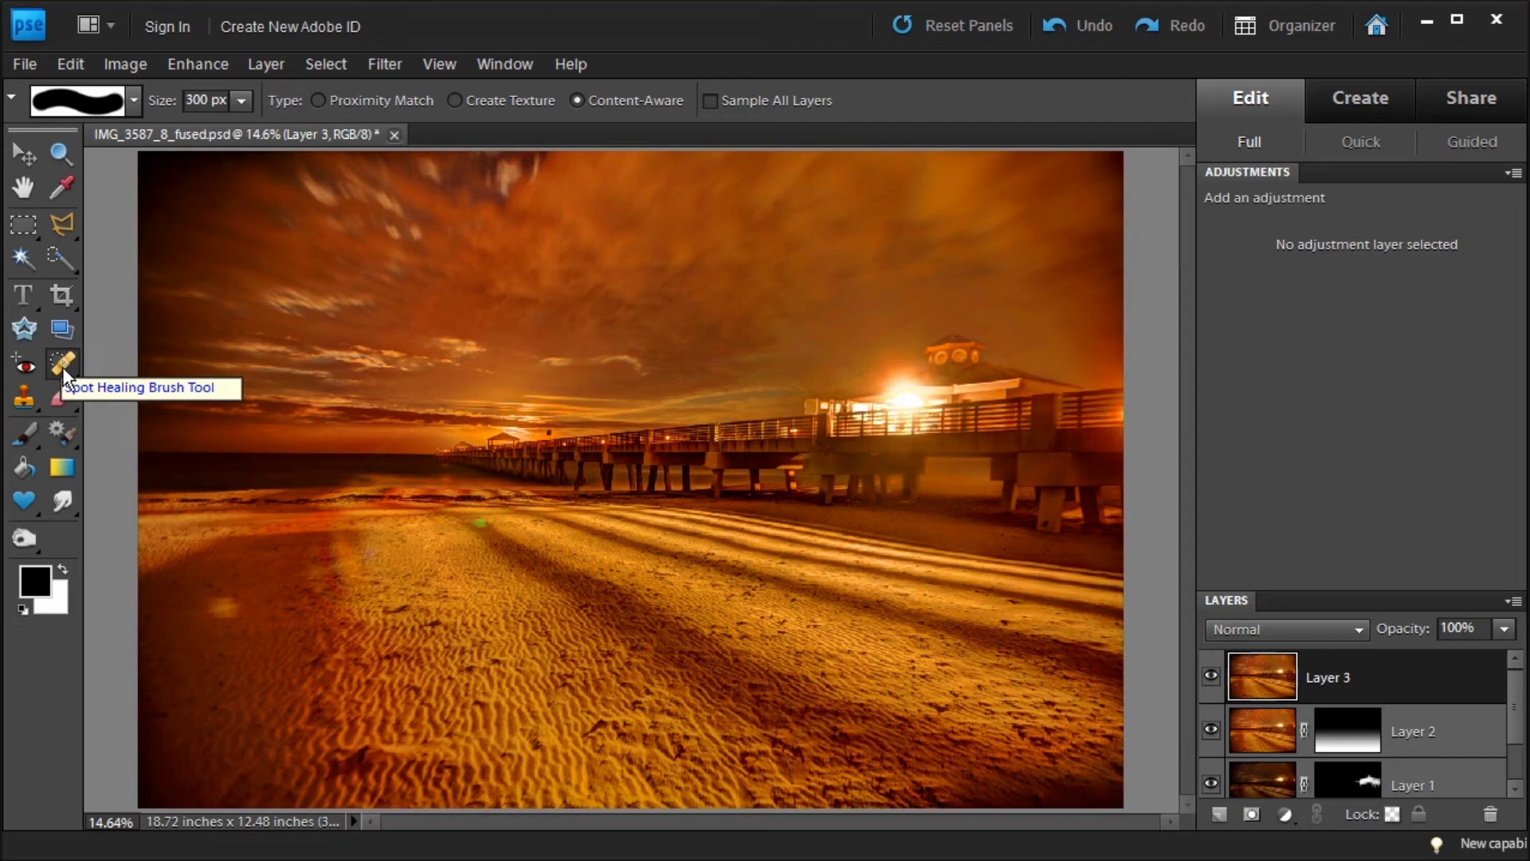
Step: Remove the green flare spot from the sand with the content-aware Spot Healing Brush at 80 px, cleaning up its remnants at 45 px
key(z)
drag(419, 469, 596, 593)
click(518, 438)
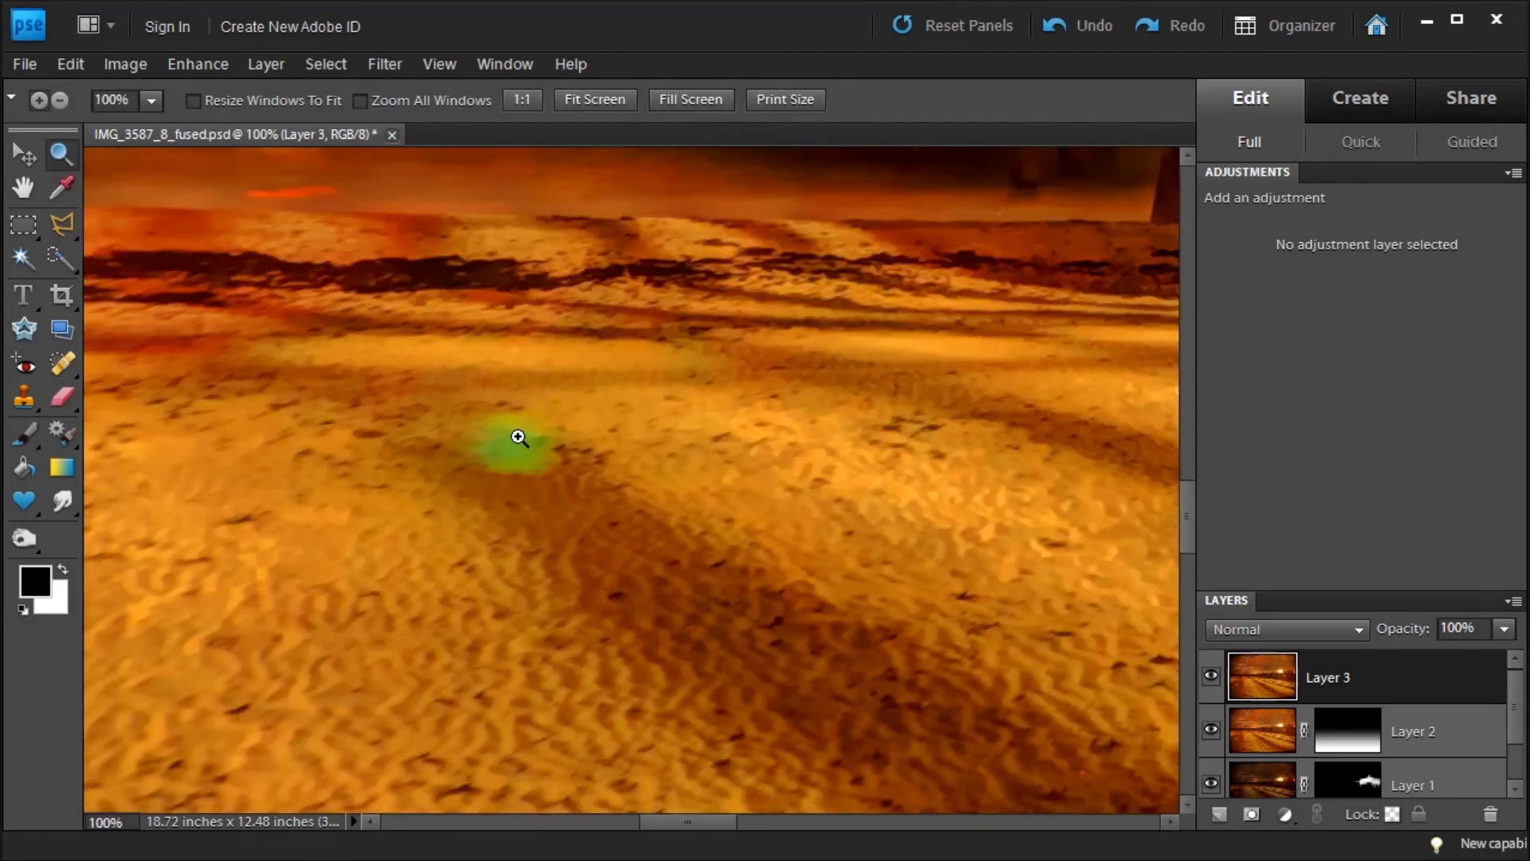
key(j)
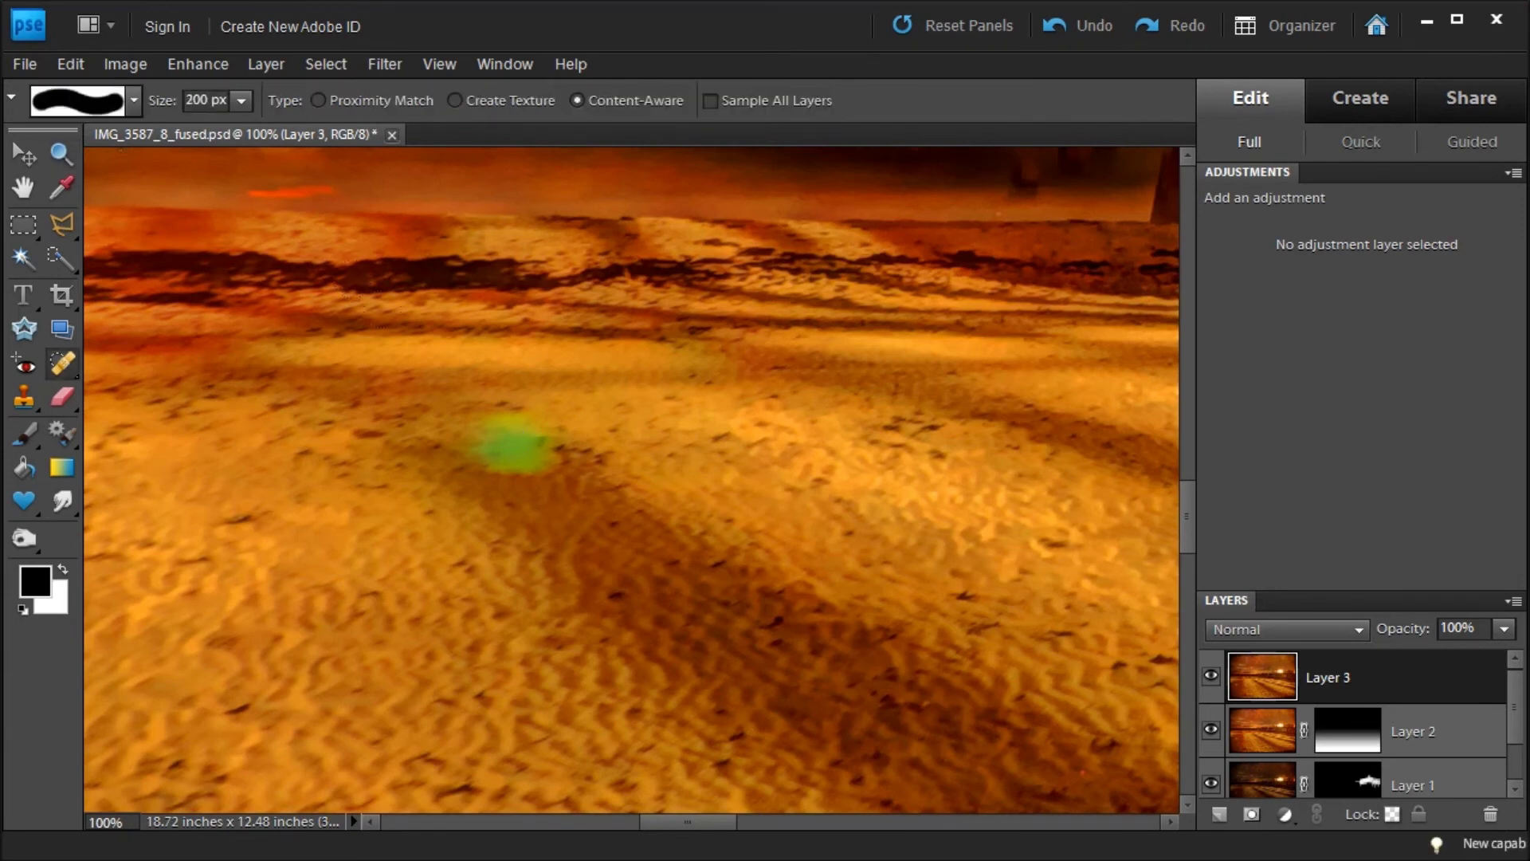
key(bracketleft)
key(bracketleft)
key(bracketleft)
click(508, 448)
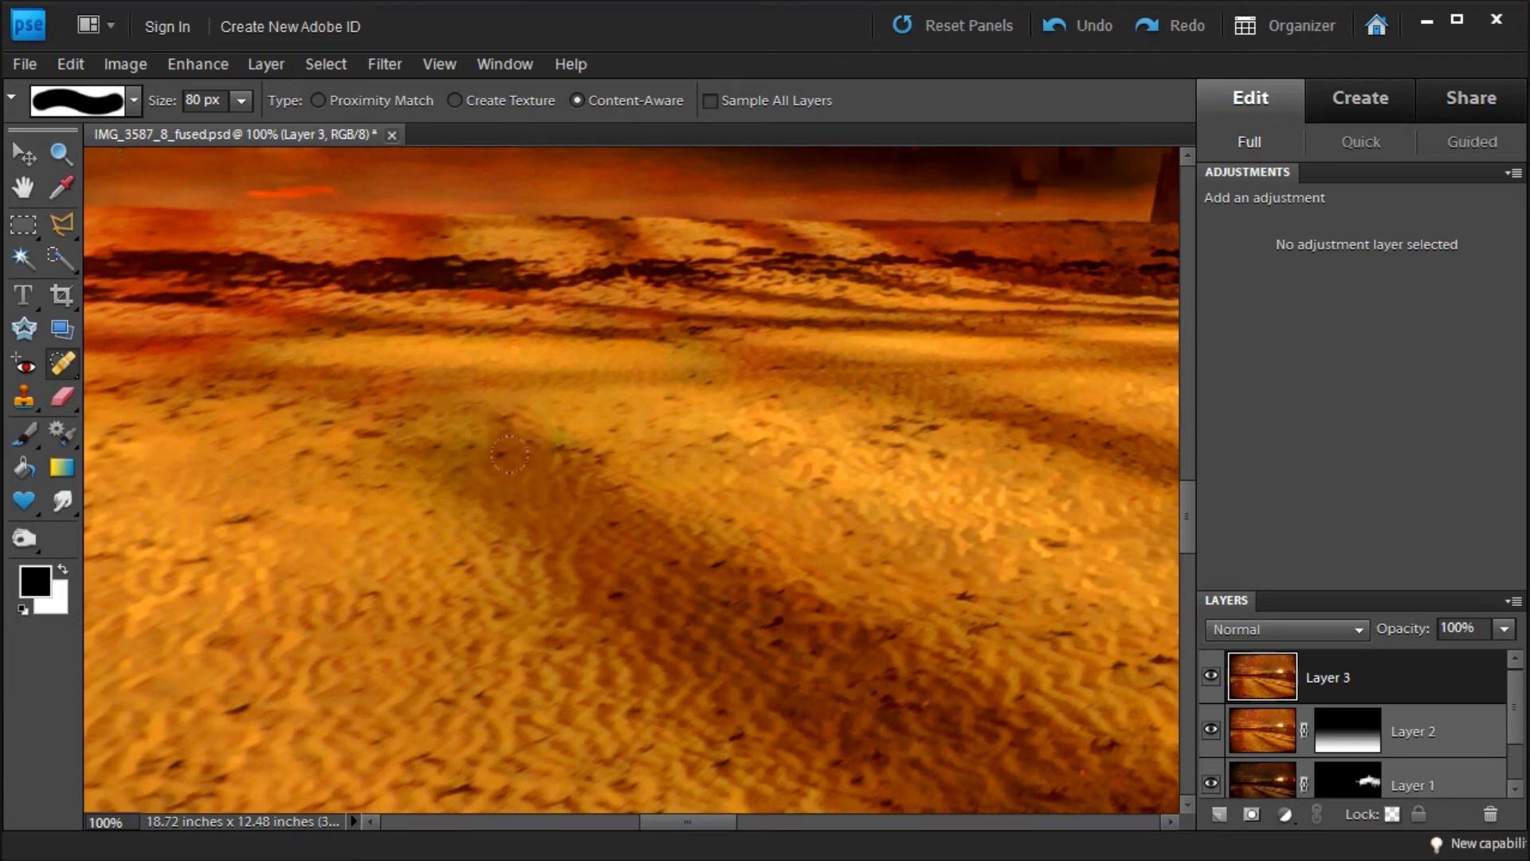
key(bracketleft)
click(548, 457)
click(482, 442)
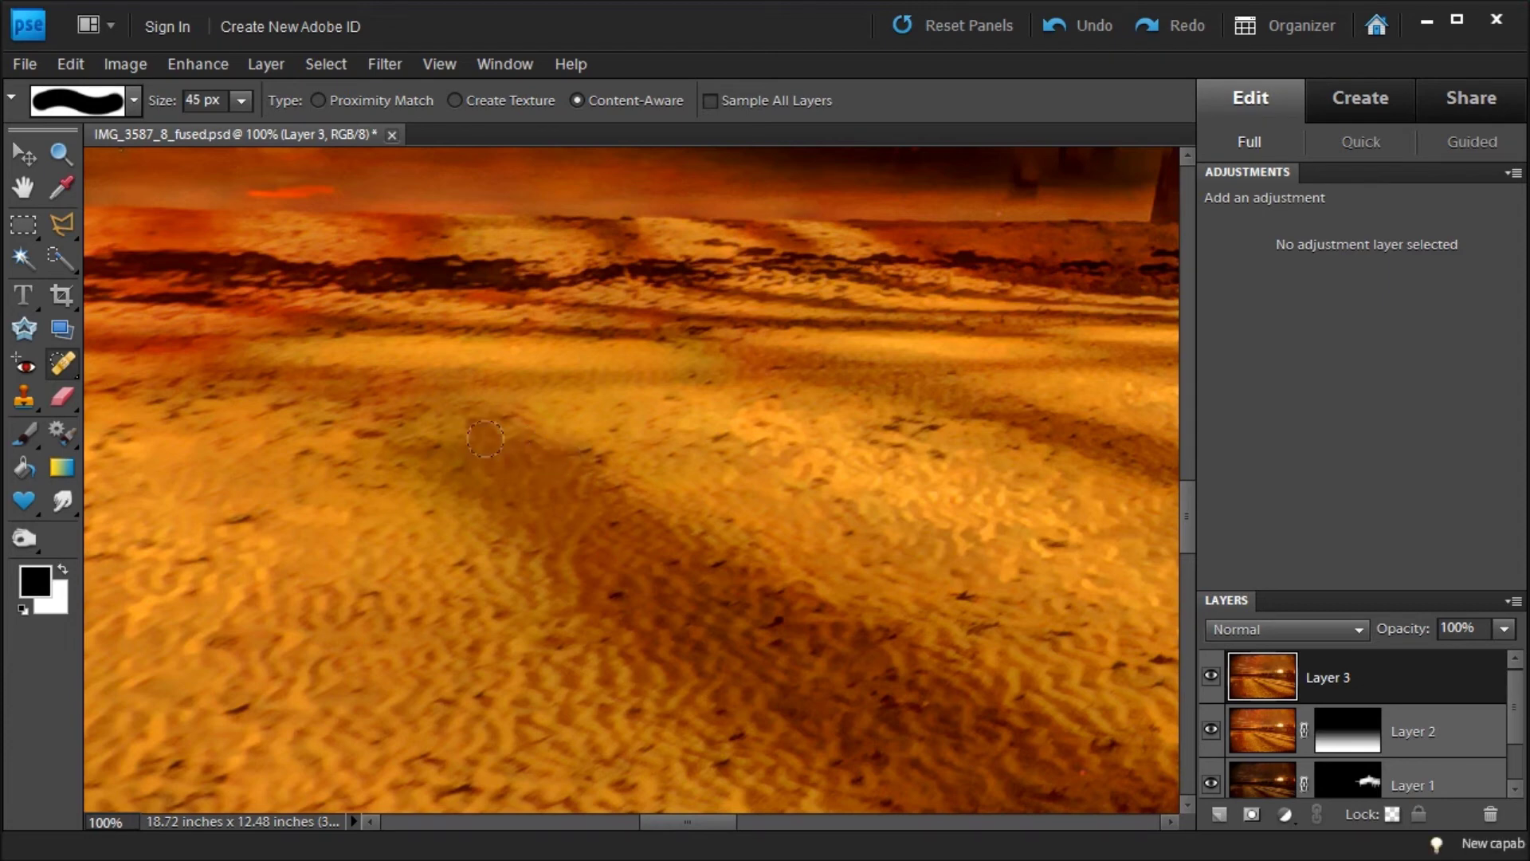
click(482, 432)
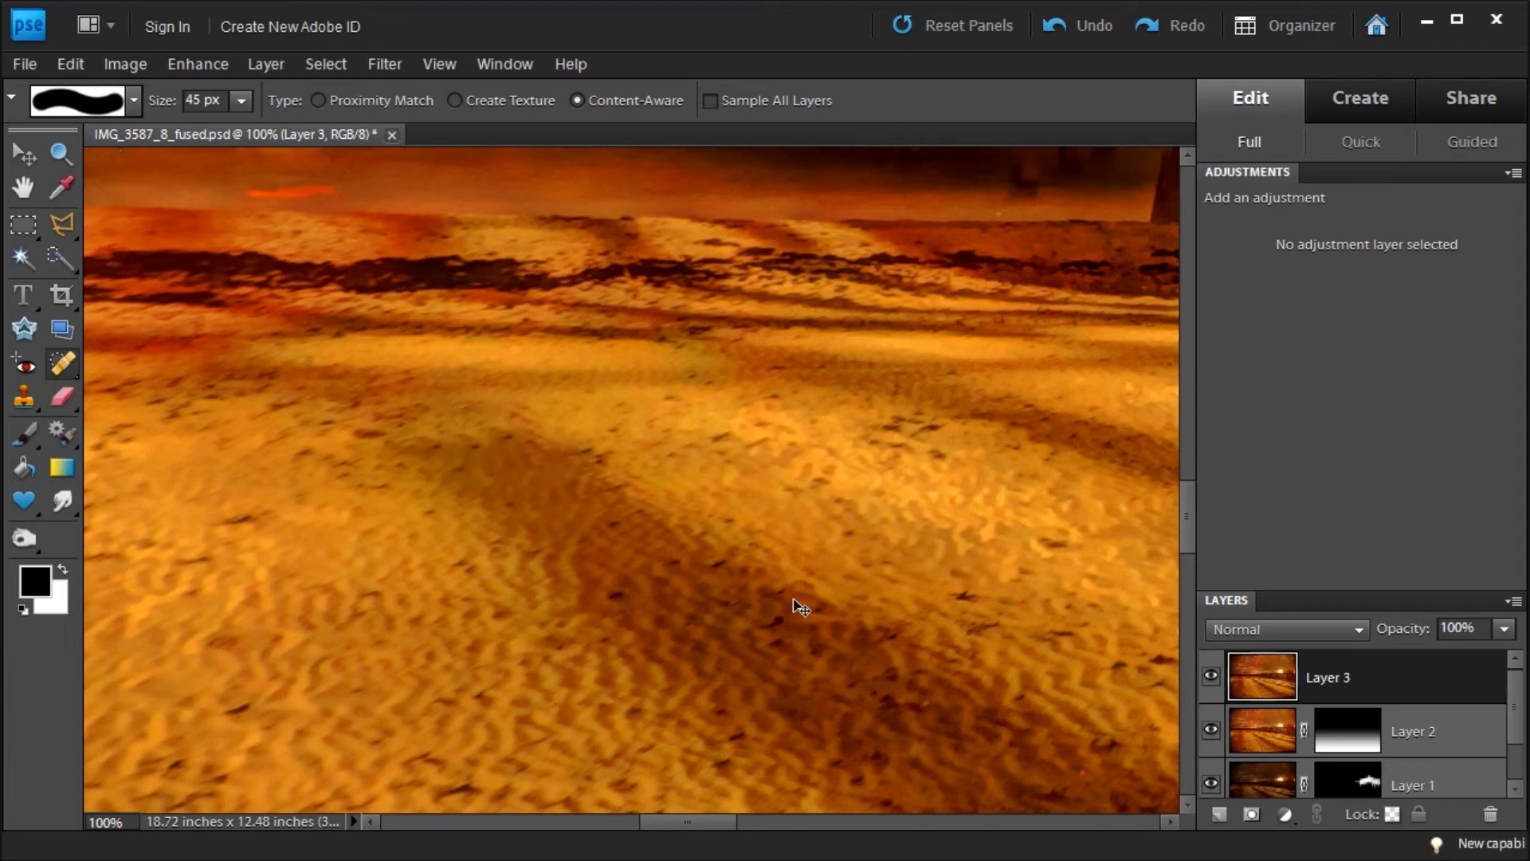
Step: Heal the pale glowing spot on the dark sand at the photo's left with a 250 px content-aware Spot Healing Brush
key(ctrl+0)
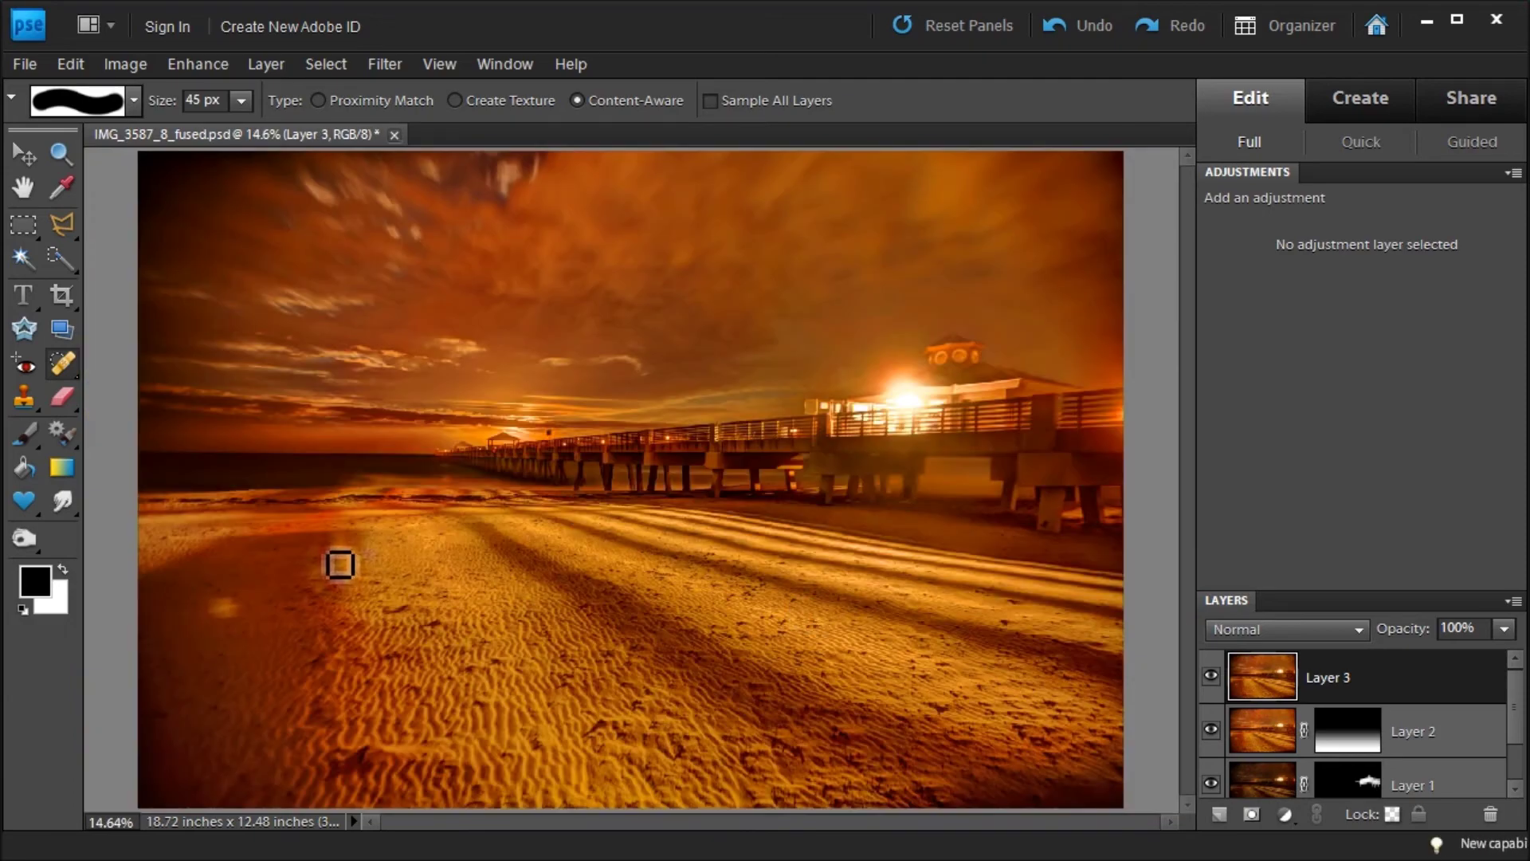
key(z)
drag(169, 569, 409, 690)
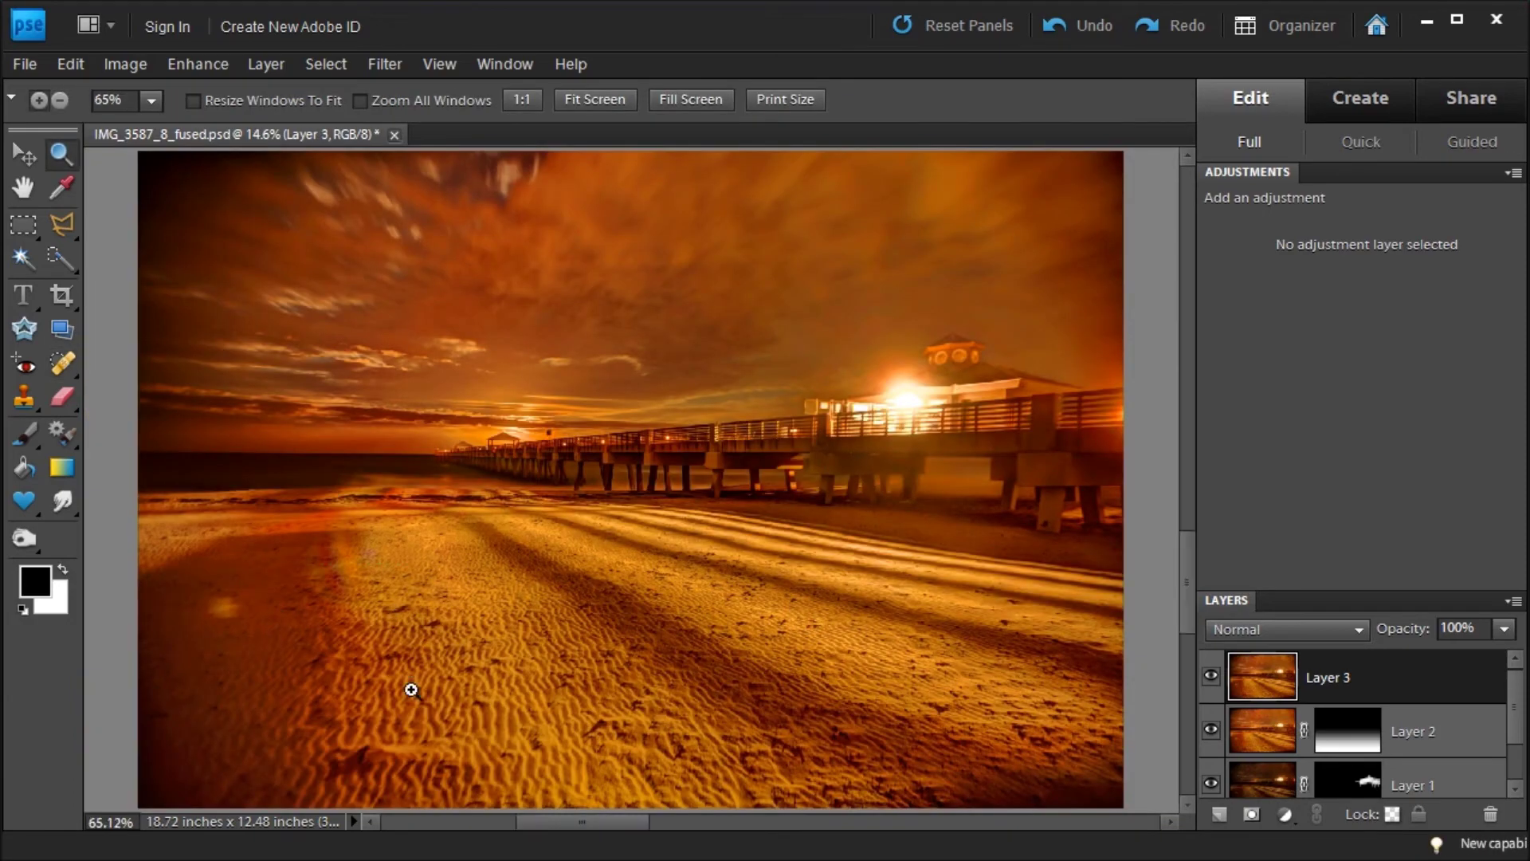
key(j)
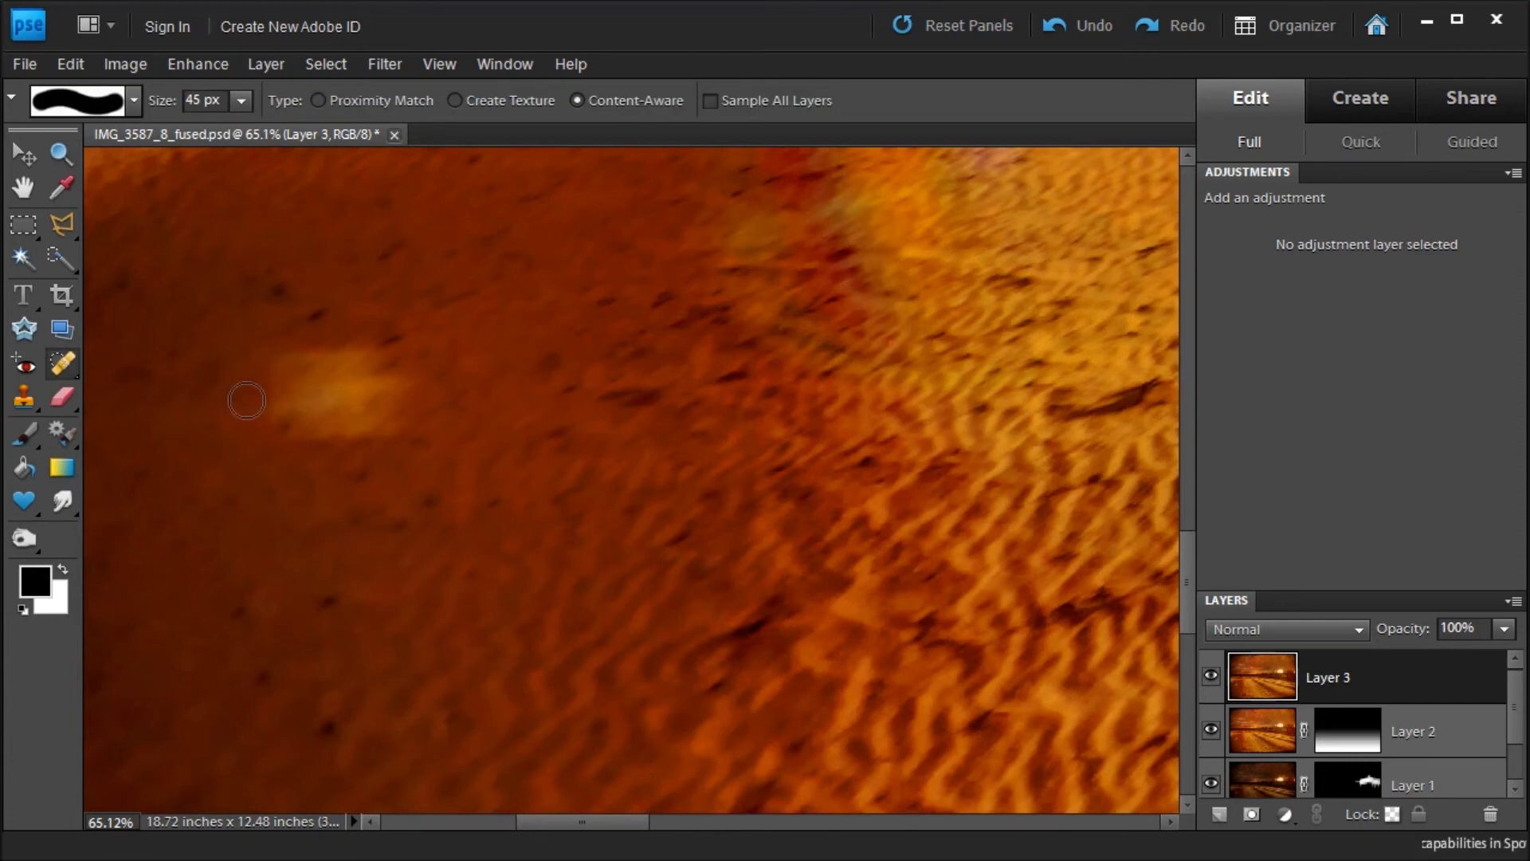
key(bracketright)
key(bracketright)
key(bracketright)
key(bracketright)
key(bracketright)
key(bracketright)
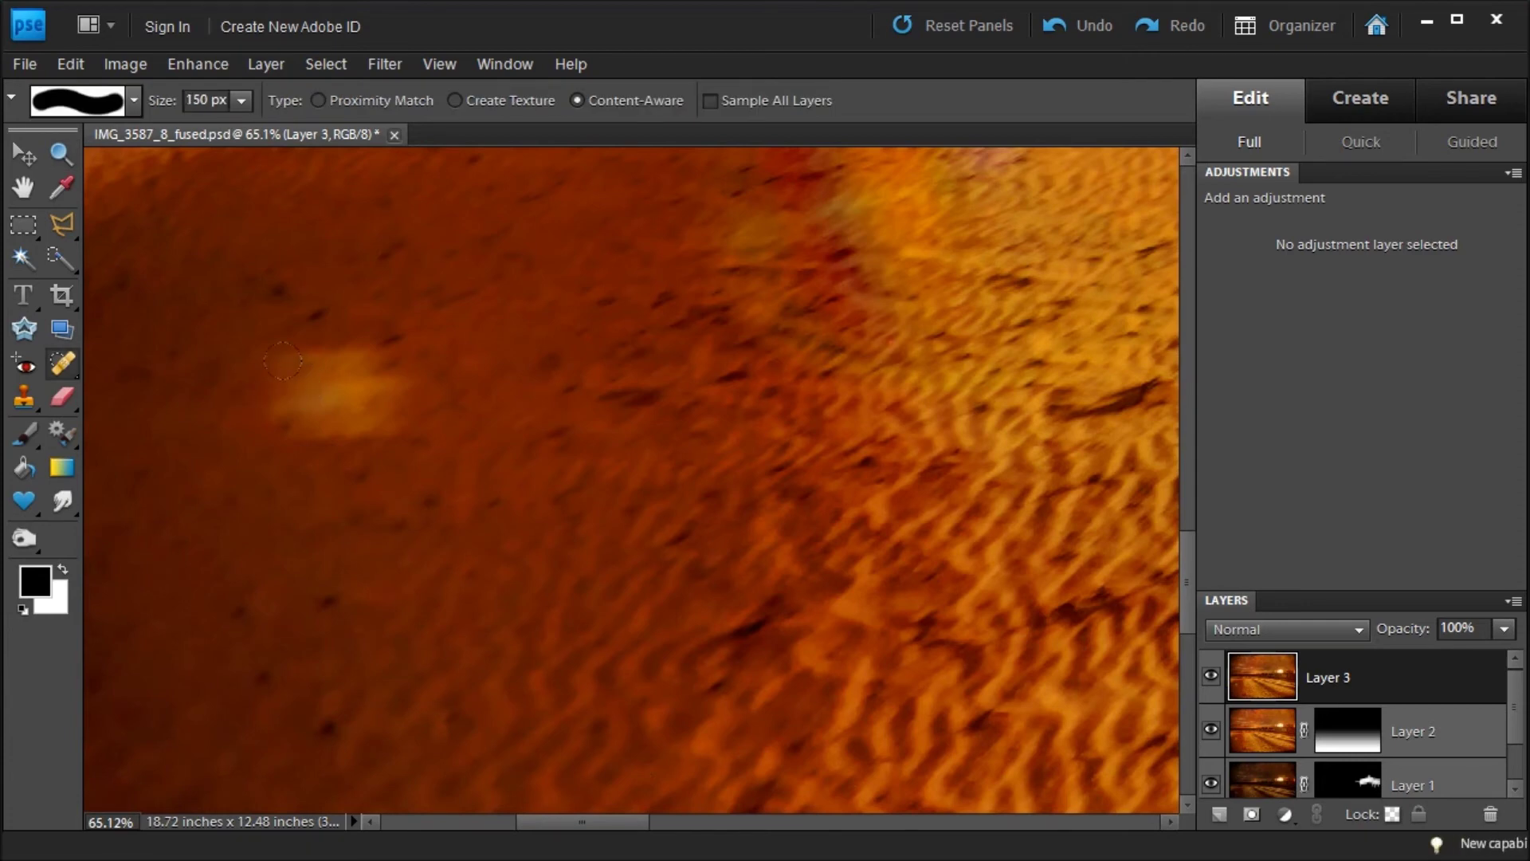
click(340, 394)
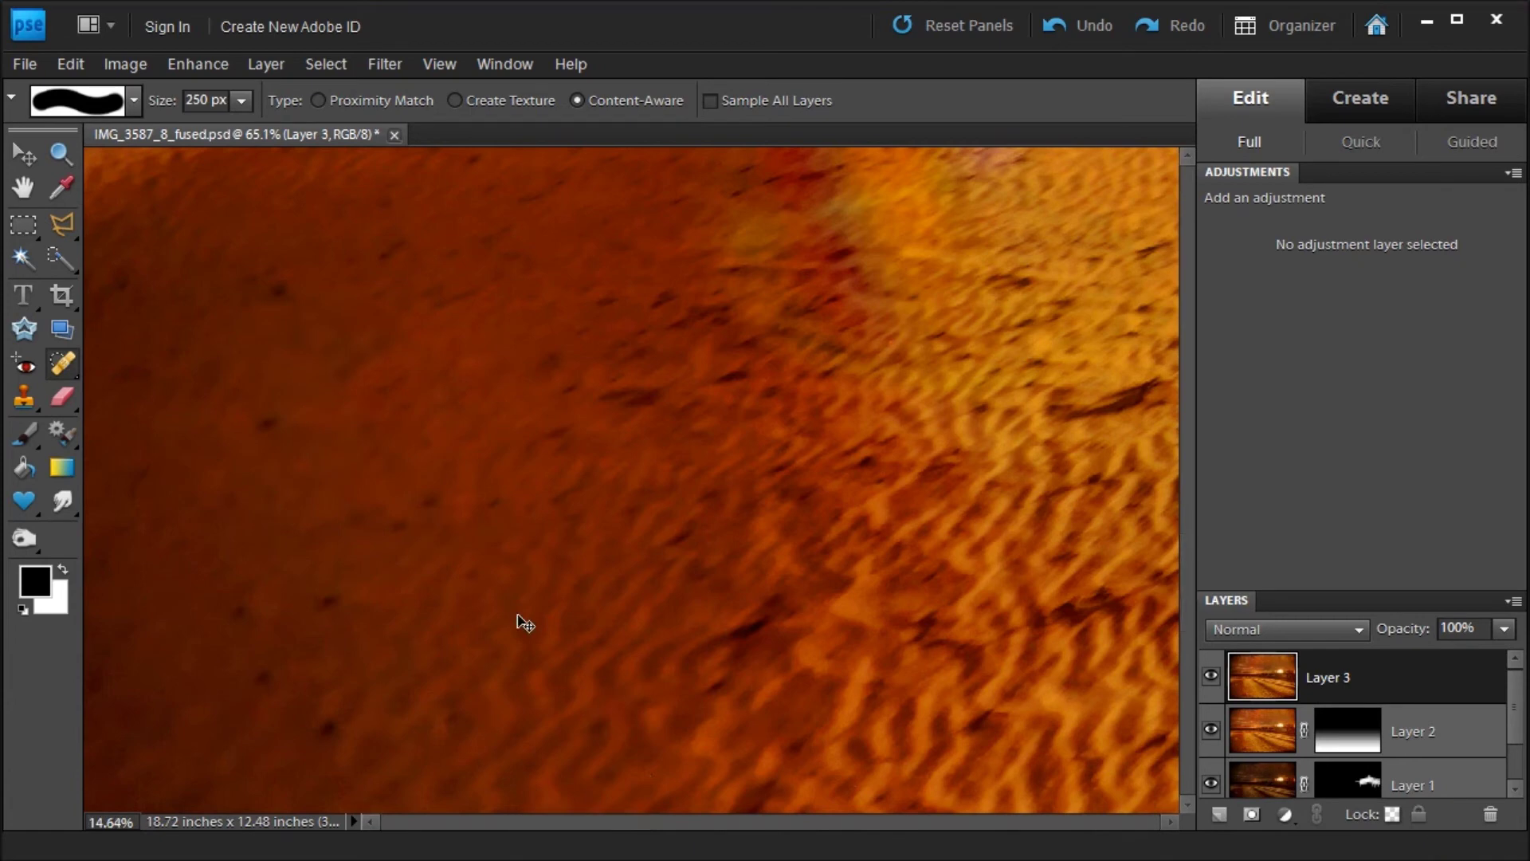
Step: Compare the whole image with and without the healed Layer 3
key(ctrl+0)
click(1212, 677)
click(1212, 679)
click(1213, 679)
click(1212, 679)
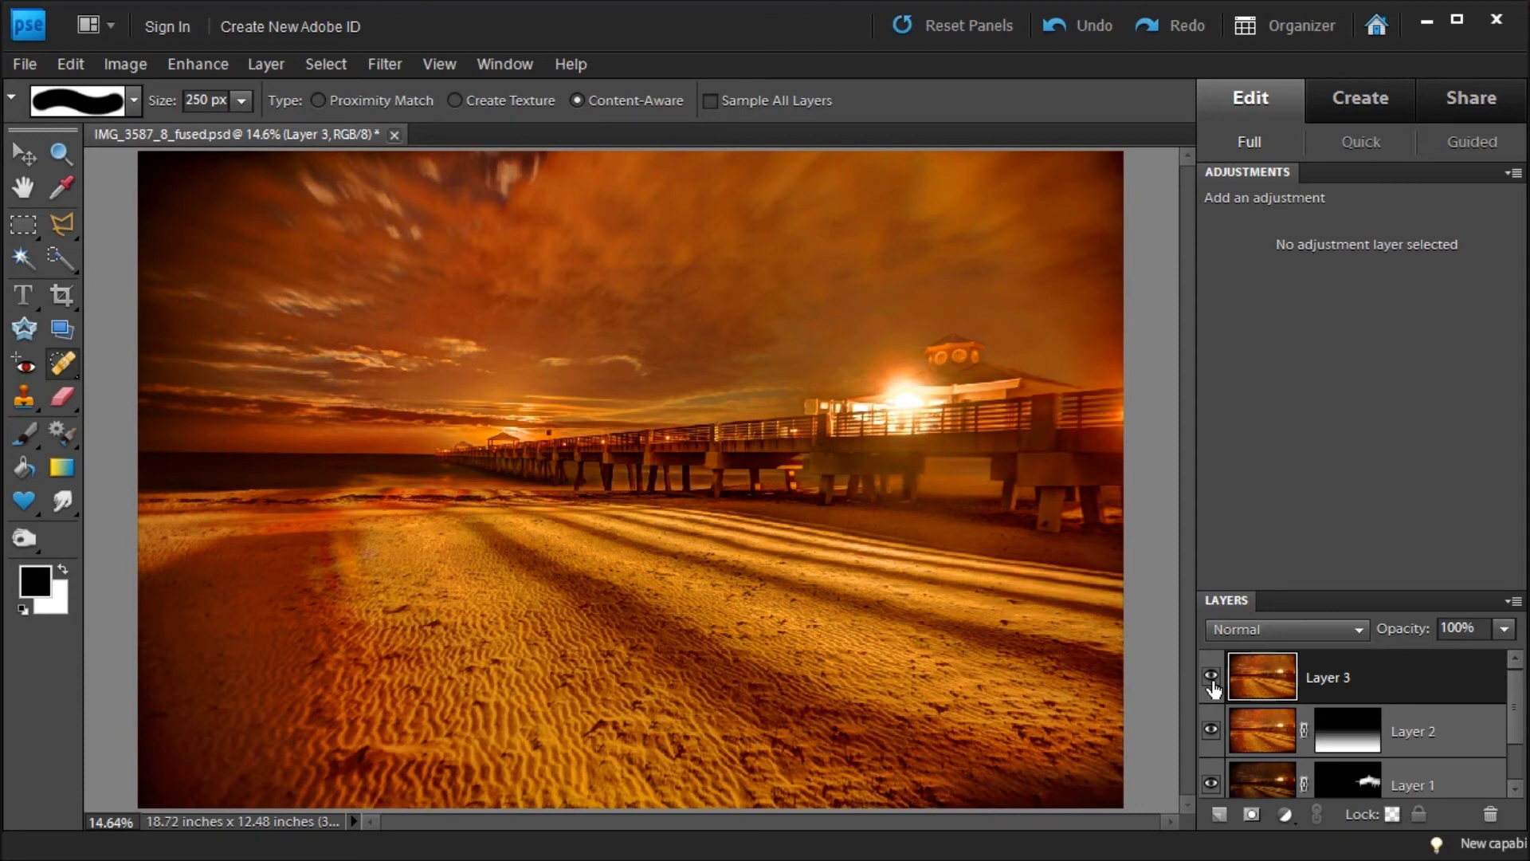
scroll(1507, 759, down, 2)
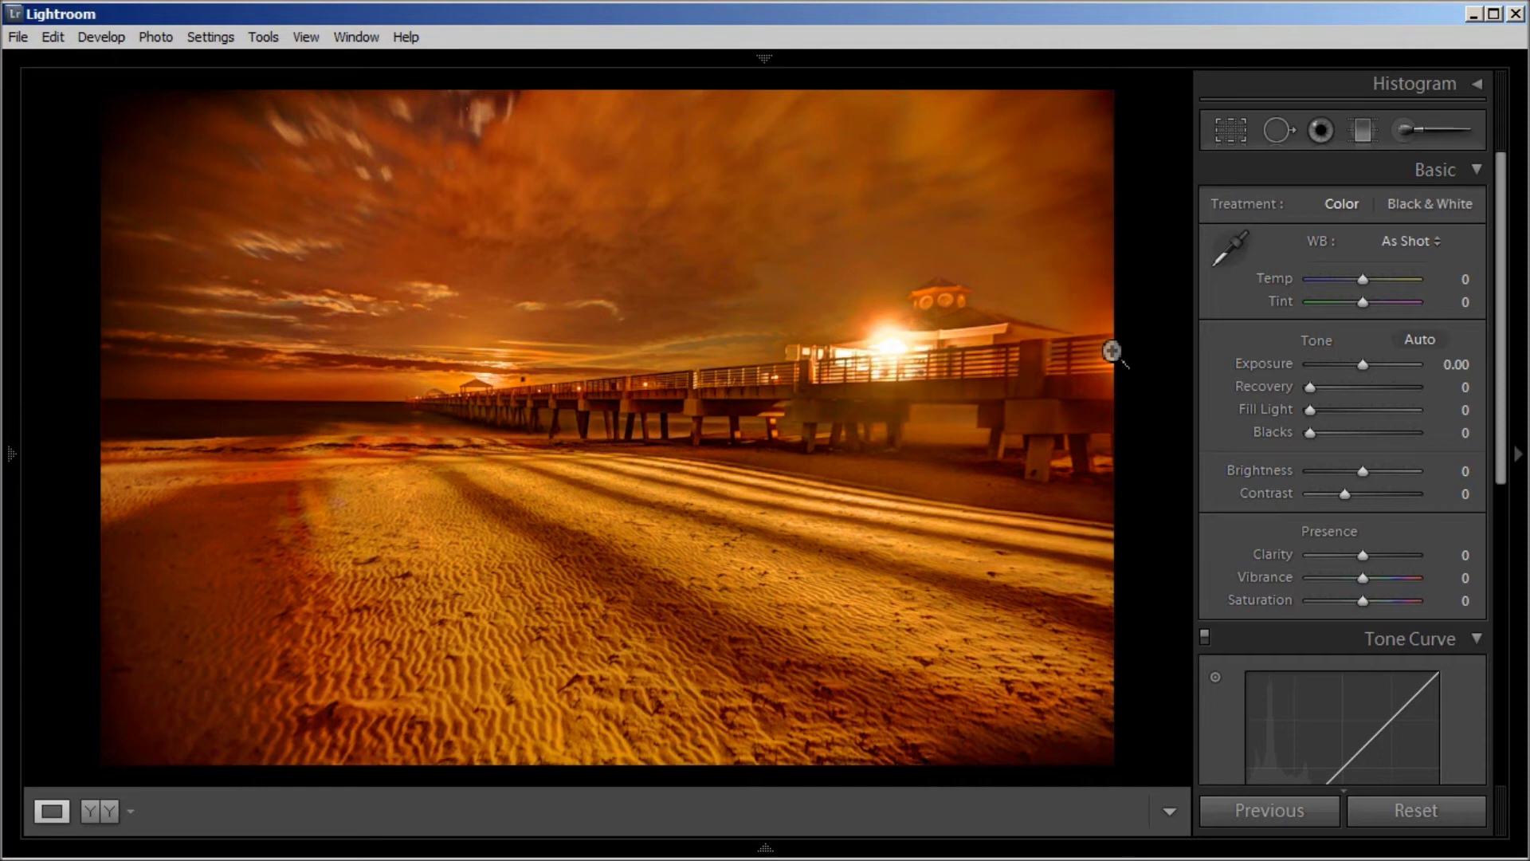
Step: In Lightroom, straighten the photo to an angle of -0.96 and set its white balance to Temp -3 and Tint +10
click(1226, 134)
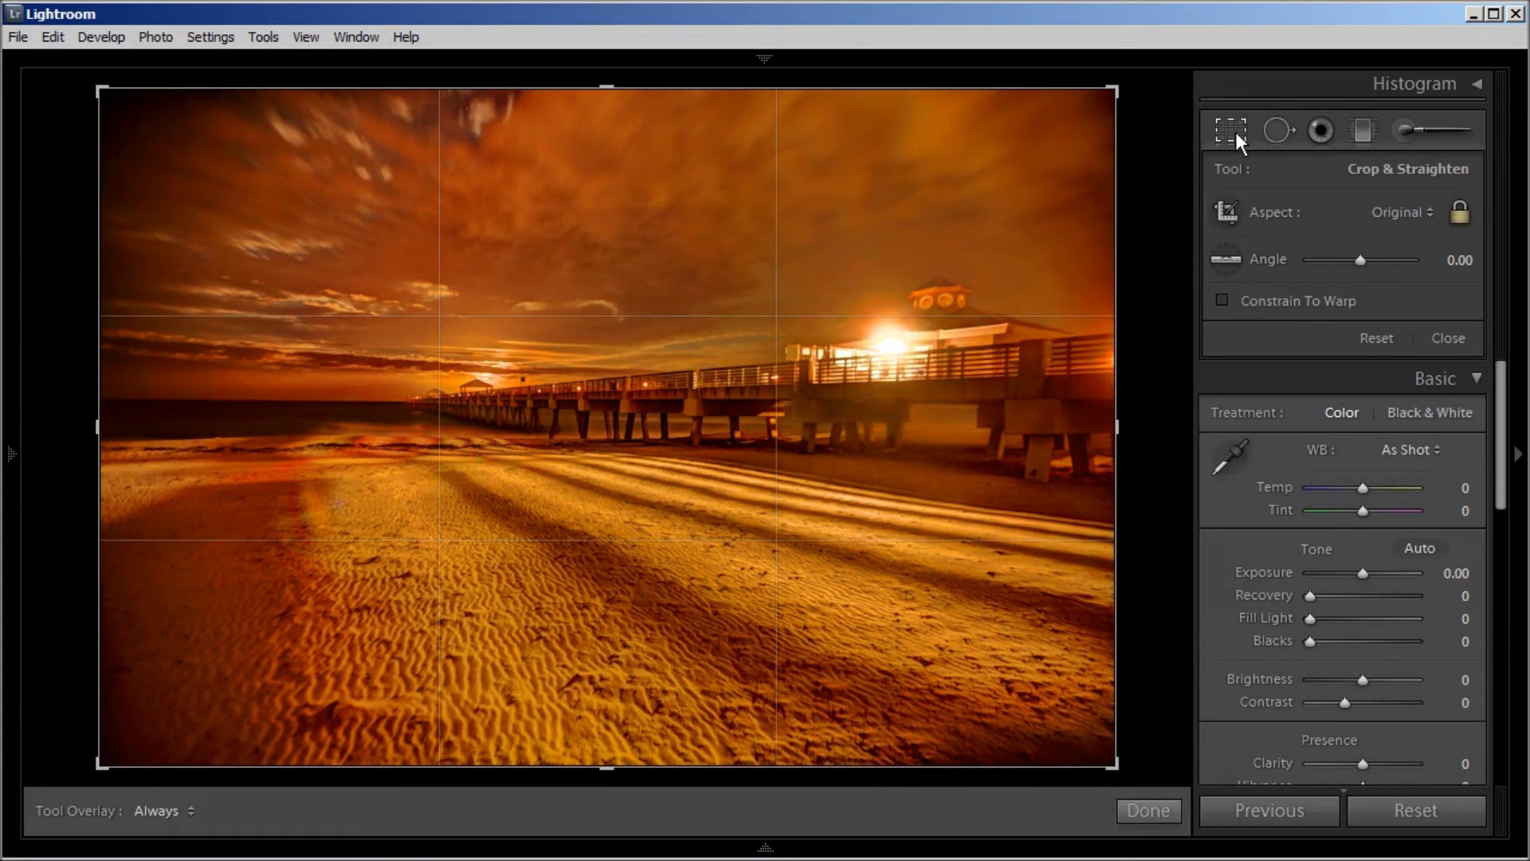
drag(1149, 114, 1137, 106)
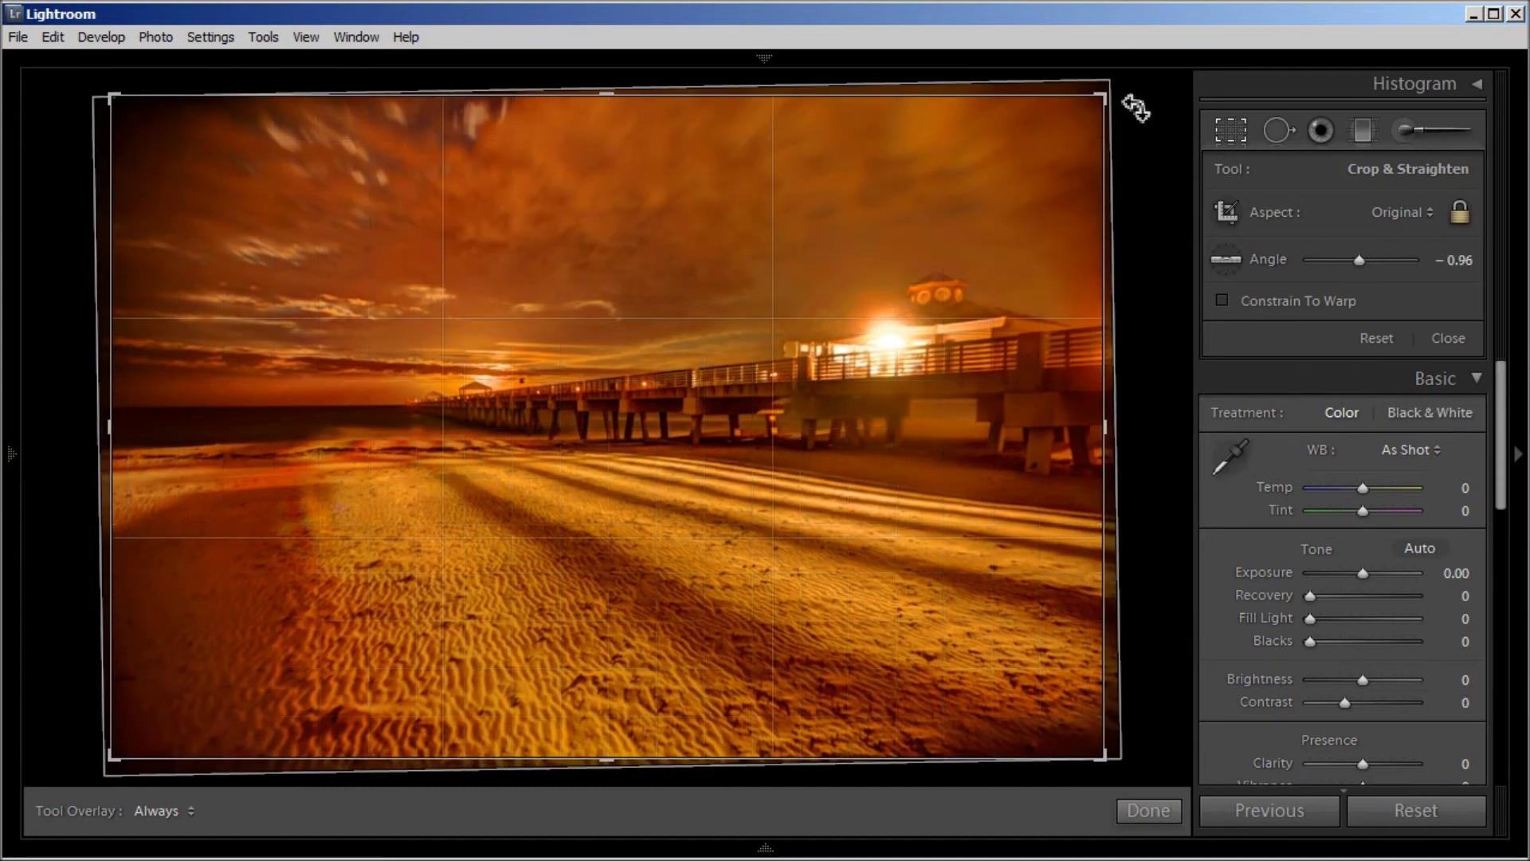
click(1130, 807)
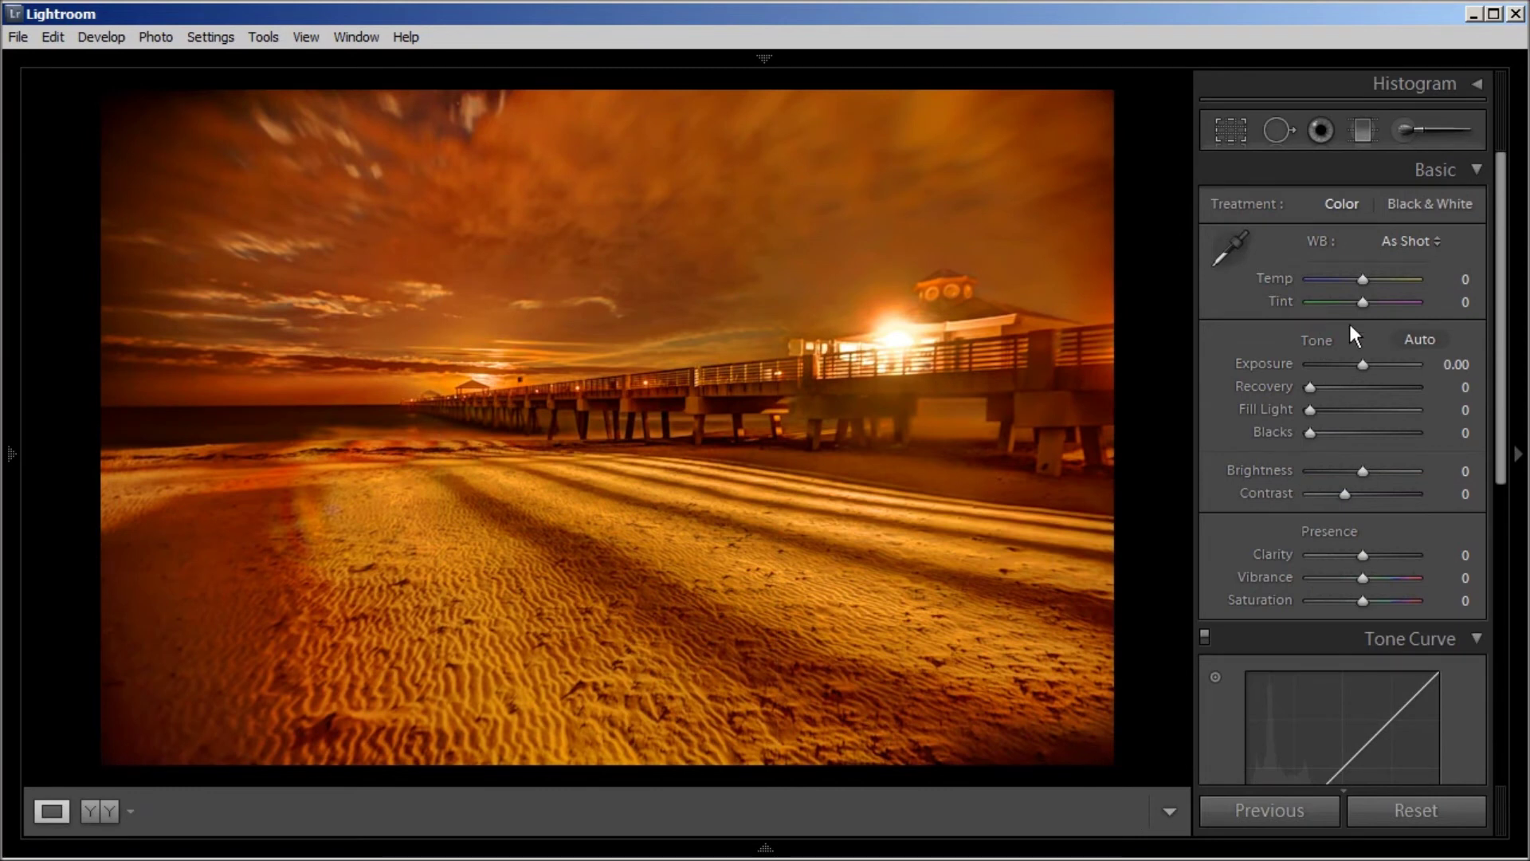
drag(1361, 271, 1368, 315)
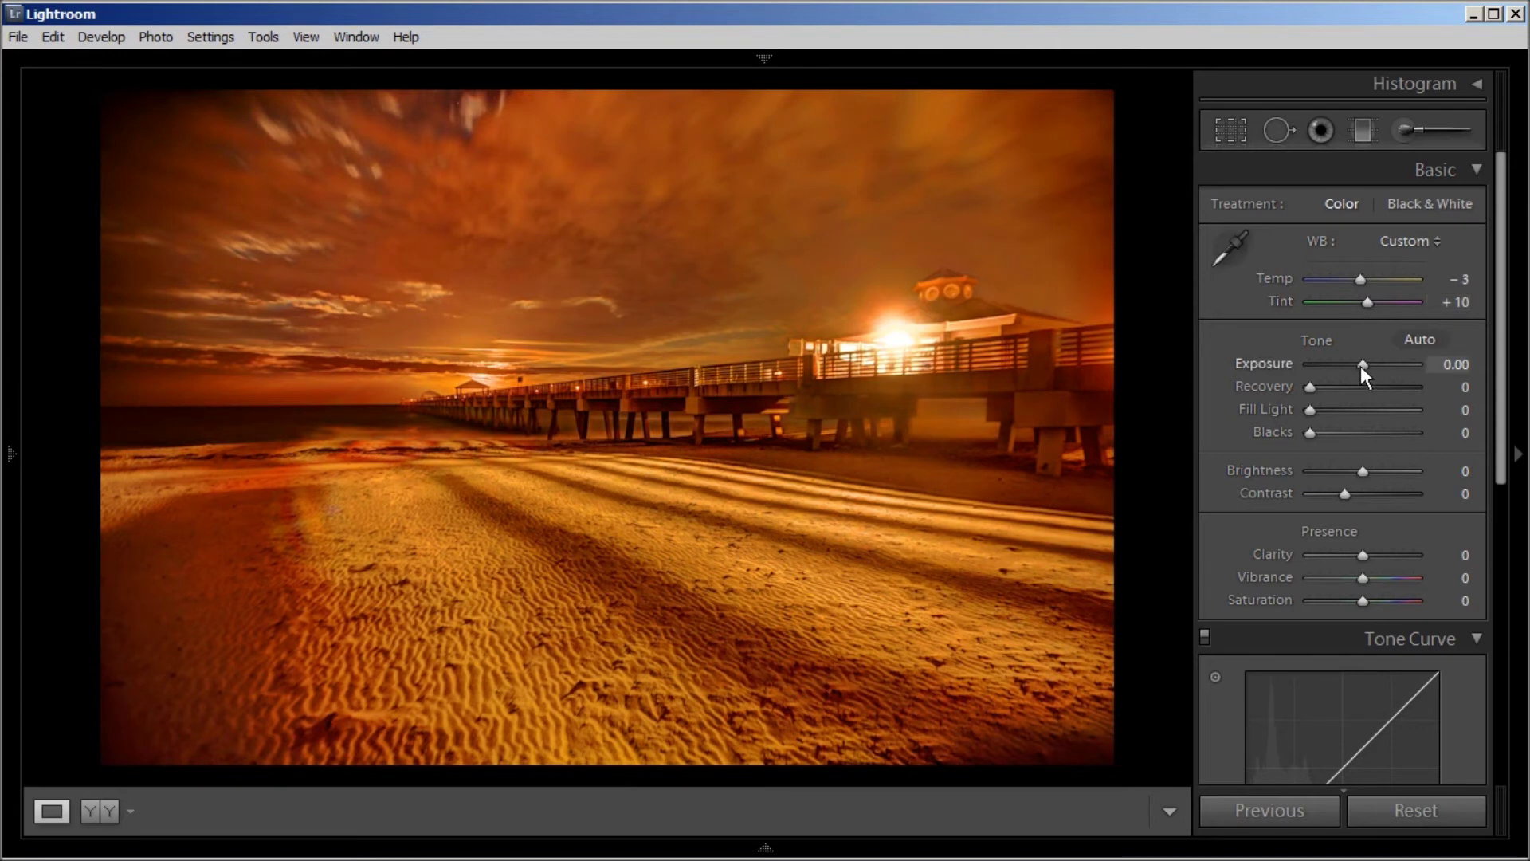
Step: Apply a Highlight Priority post-crop vignette with Amount -38, Midpoint 32 and Roundness -10
drag(1499, 390, 1506, 720)
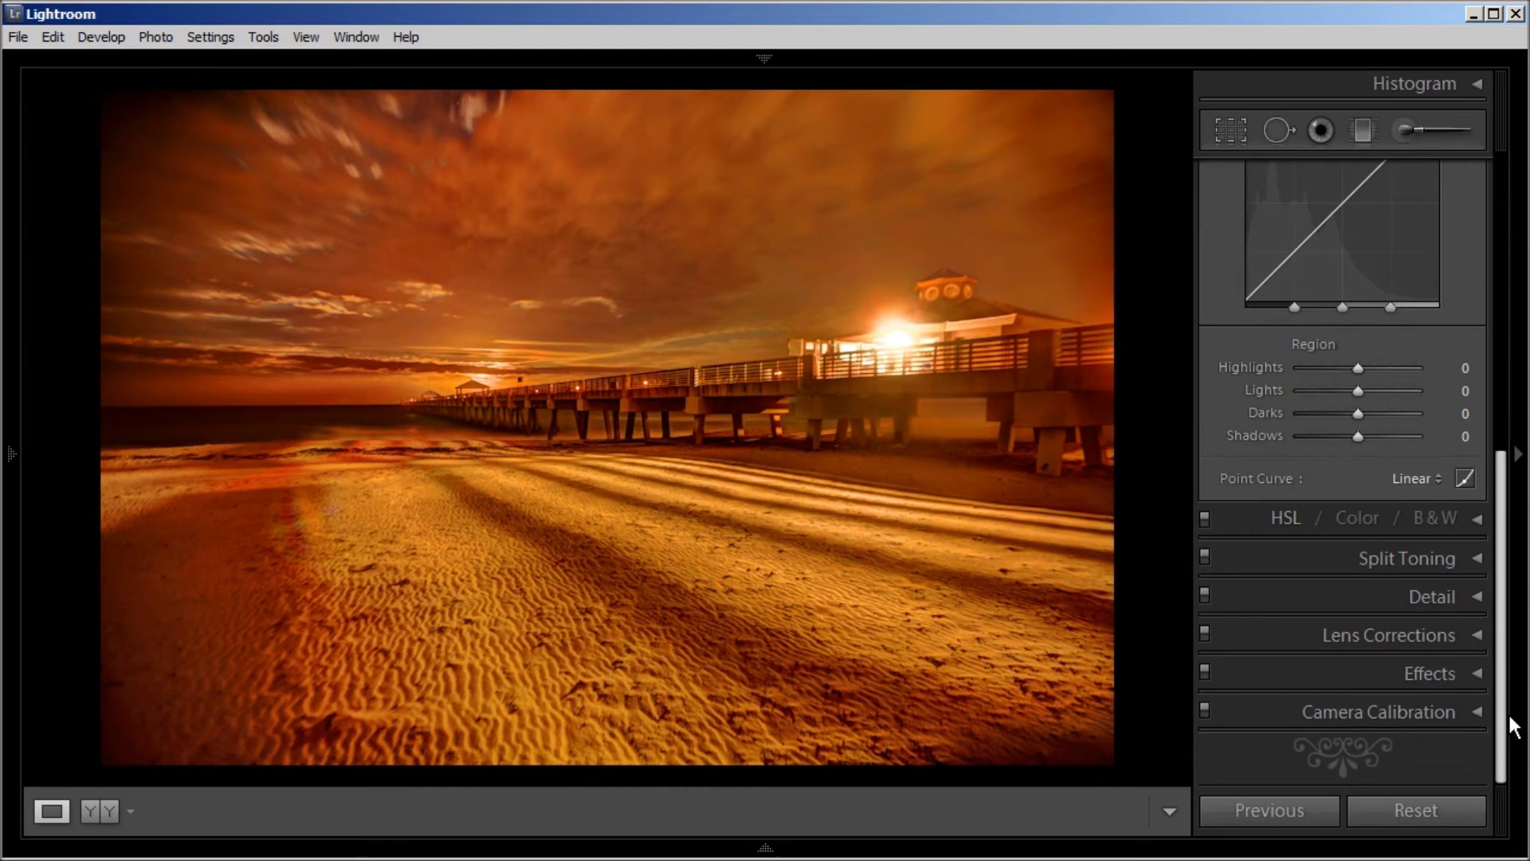
click(1475, 676)
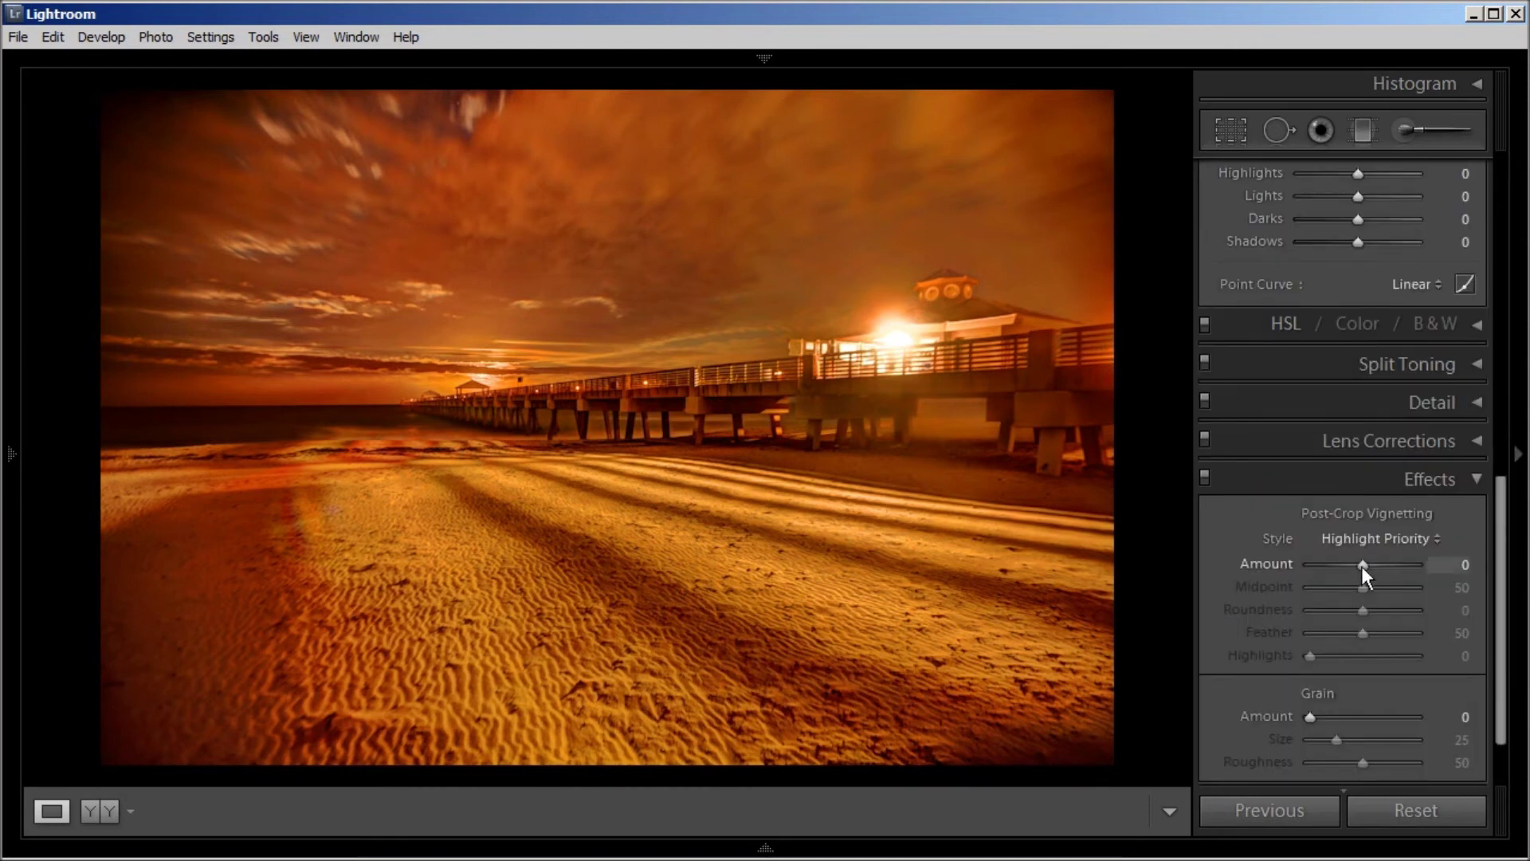
mouse_move(1361, 566)
mouse_down()
mouse_move(1337, 572)
mouse_move(1347, 590)
mouse_up()
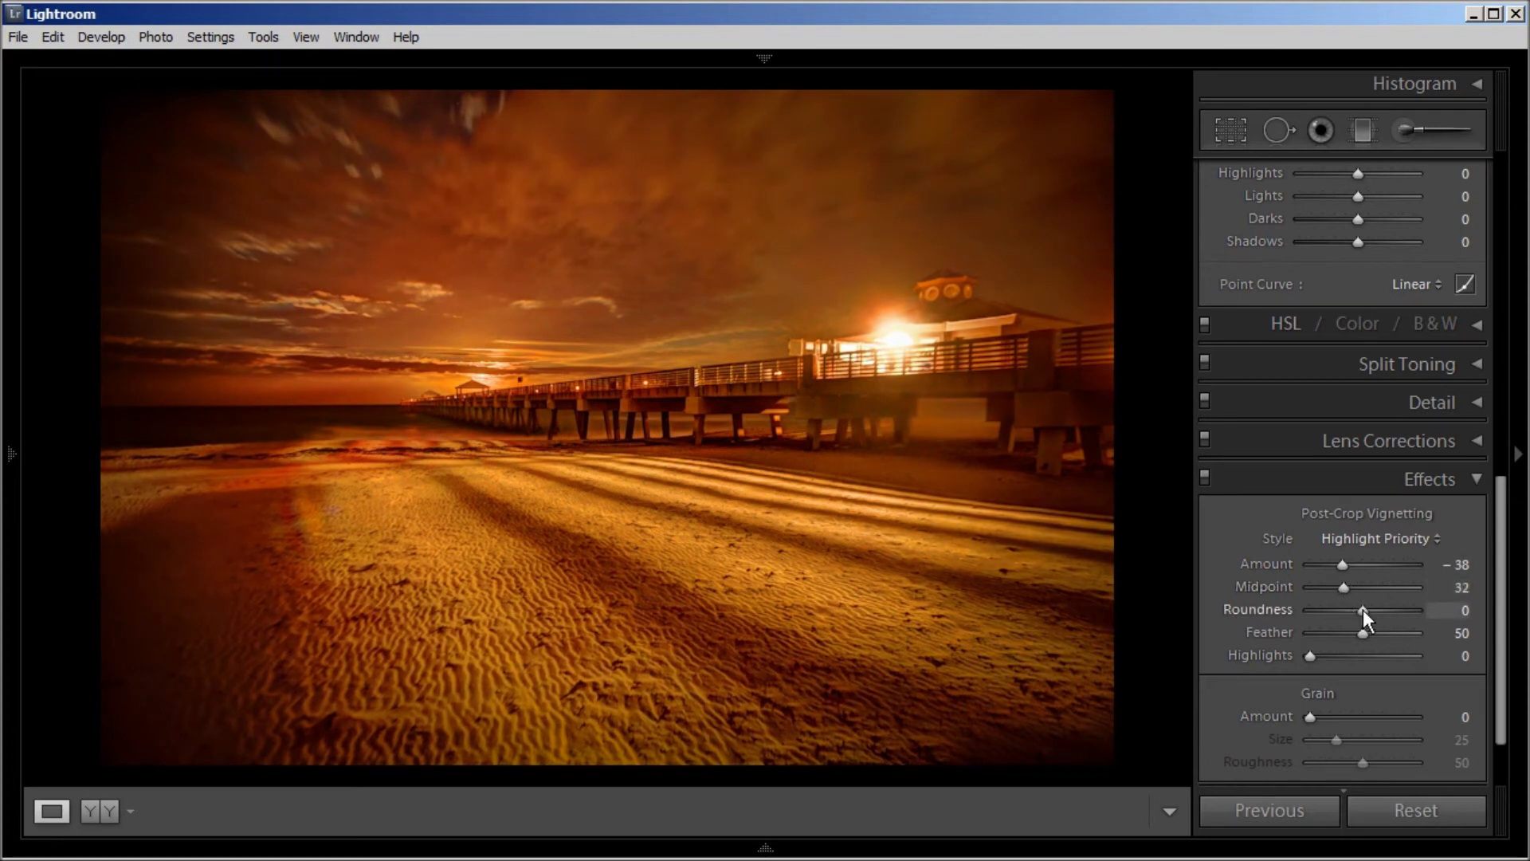
drag(1363, 611, 1356, 614)
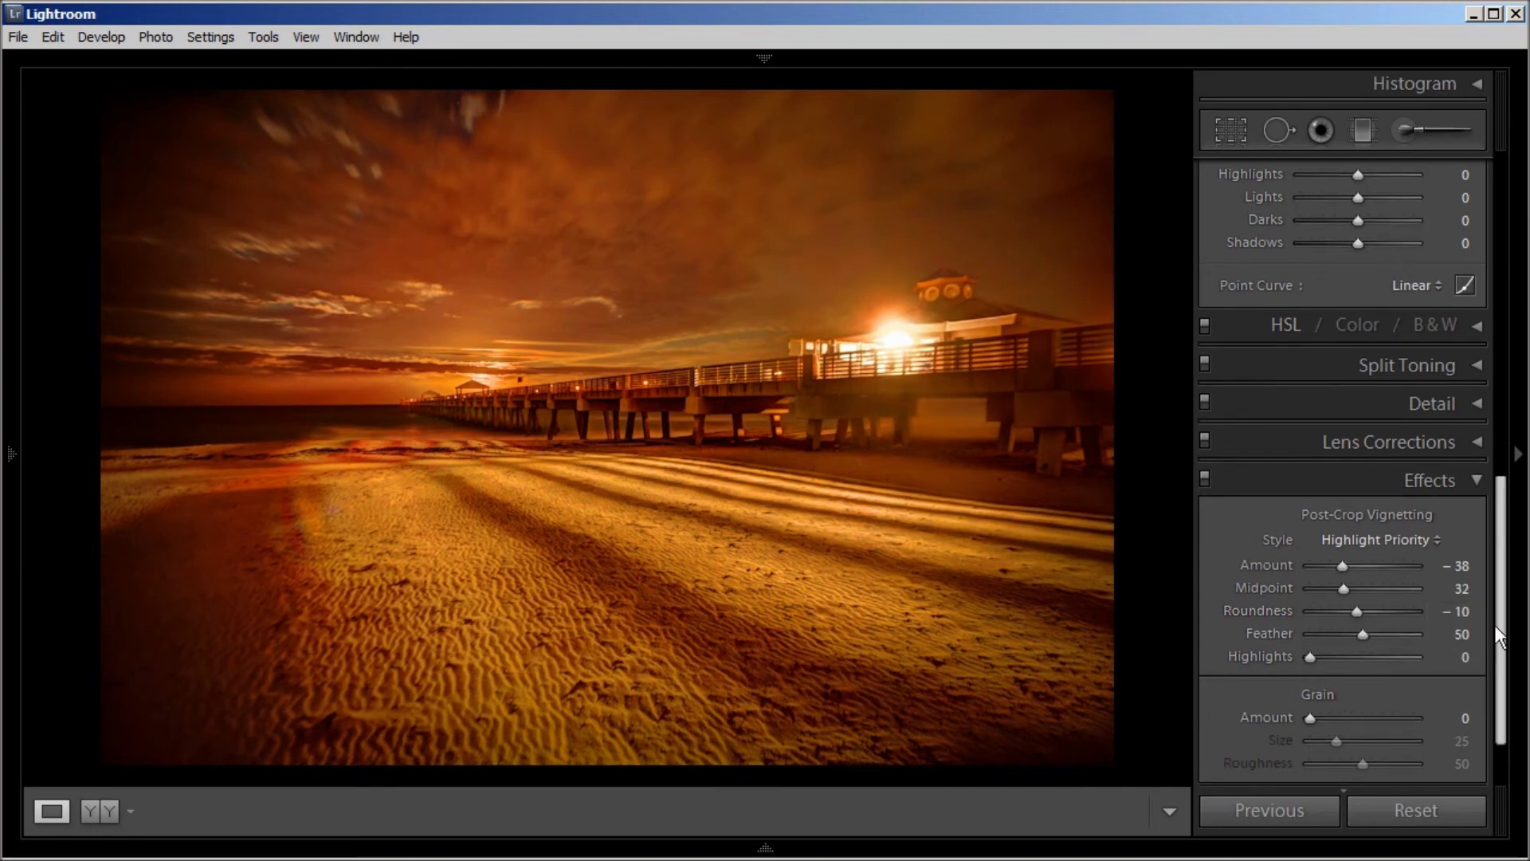
scroll(1490, 614, up, 1)
click(1479, 527)
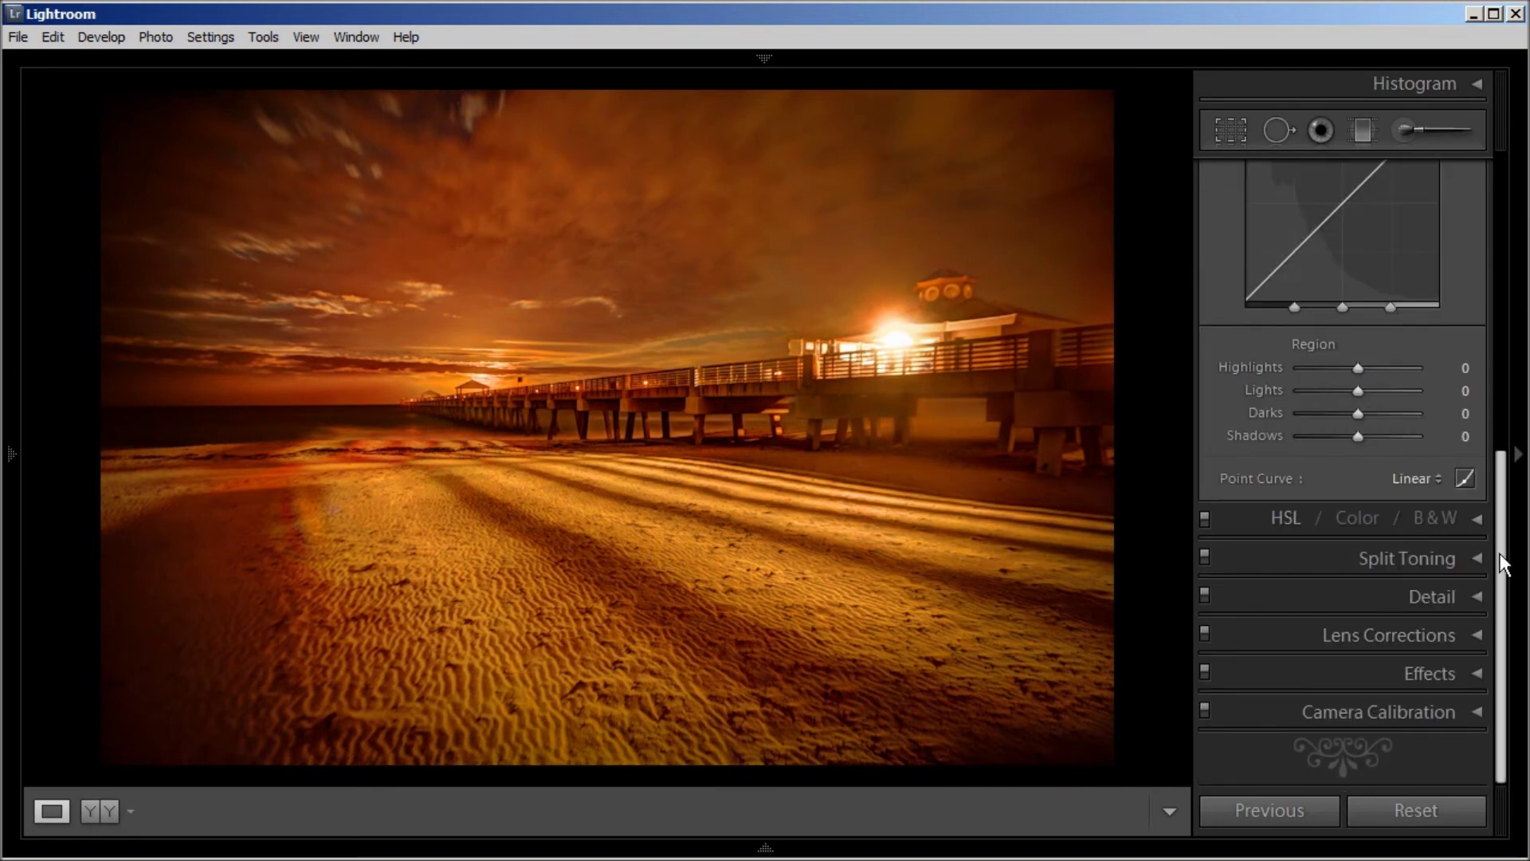
Step: Set the photo's Exposure to +0.05 and Recovery to 78 in the basic tone adjustments
drag(1500, 534, 1493, 335)
scroll(1494, 335, up, 4)
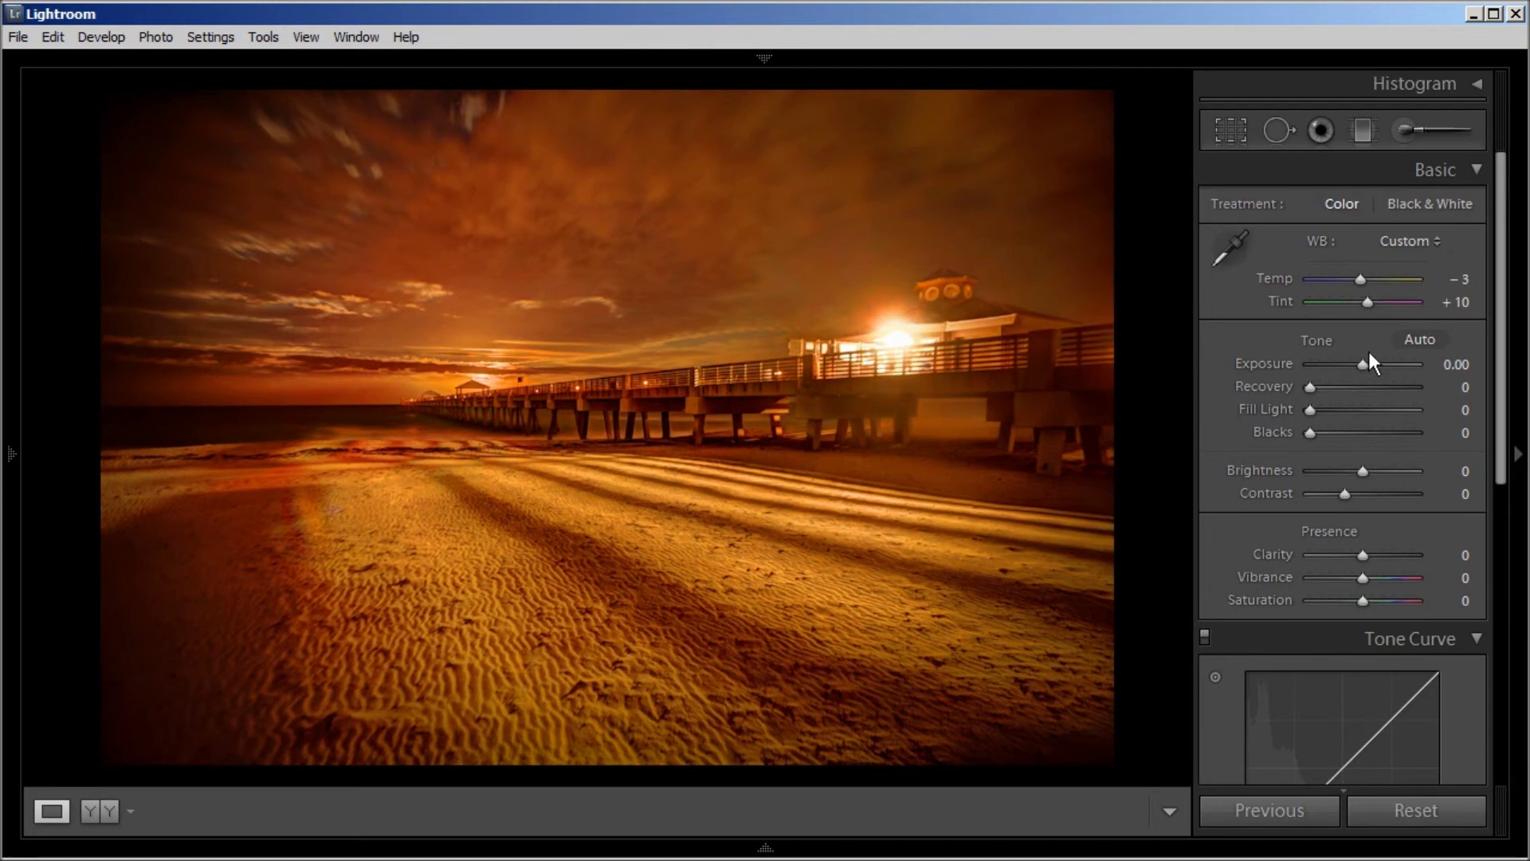
drag(1360, 366, 1360, 374)
drag(1318, 387, 1379, 389)
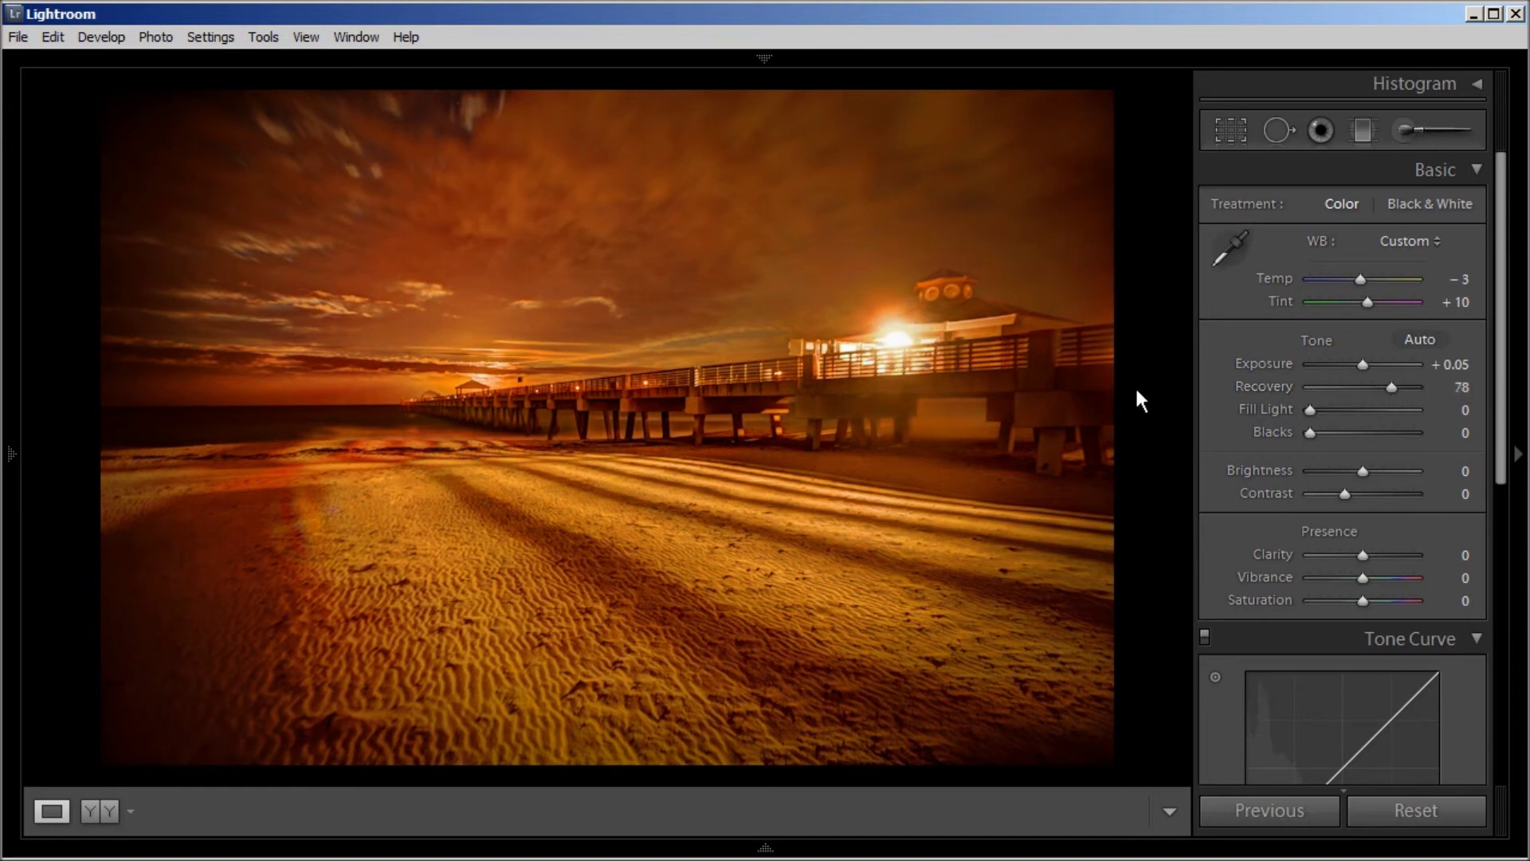
Step: Set the photo's Recovery to 74, Fill Light to 6 and Blacks to 2 in the basic tone adjustments
key(Up)
key(Up)
drag(1389, 389, 1312, 421)
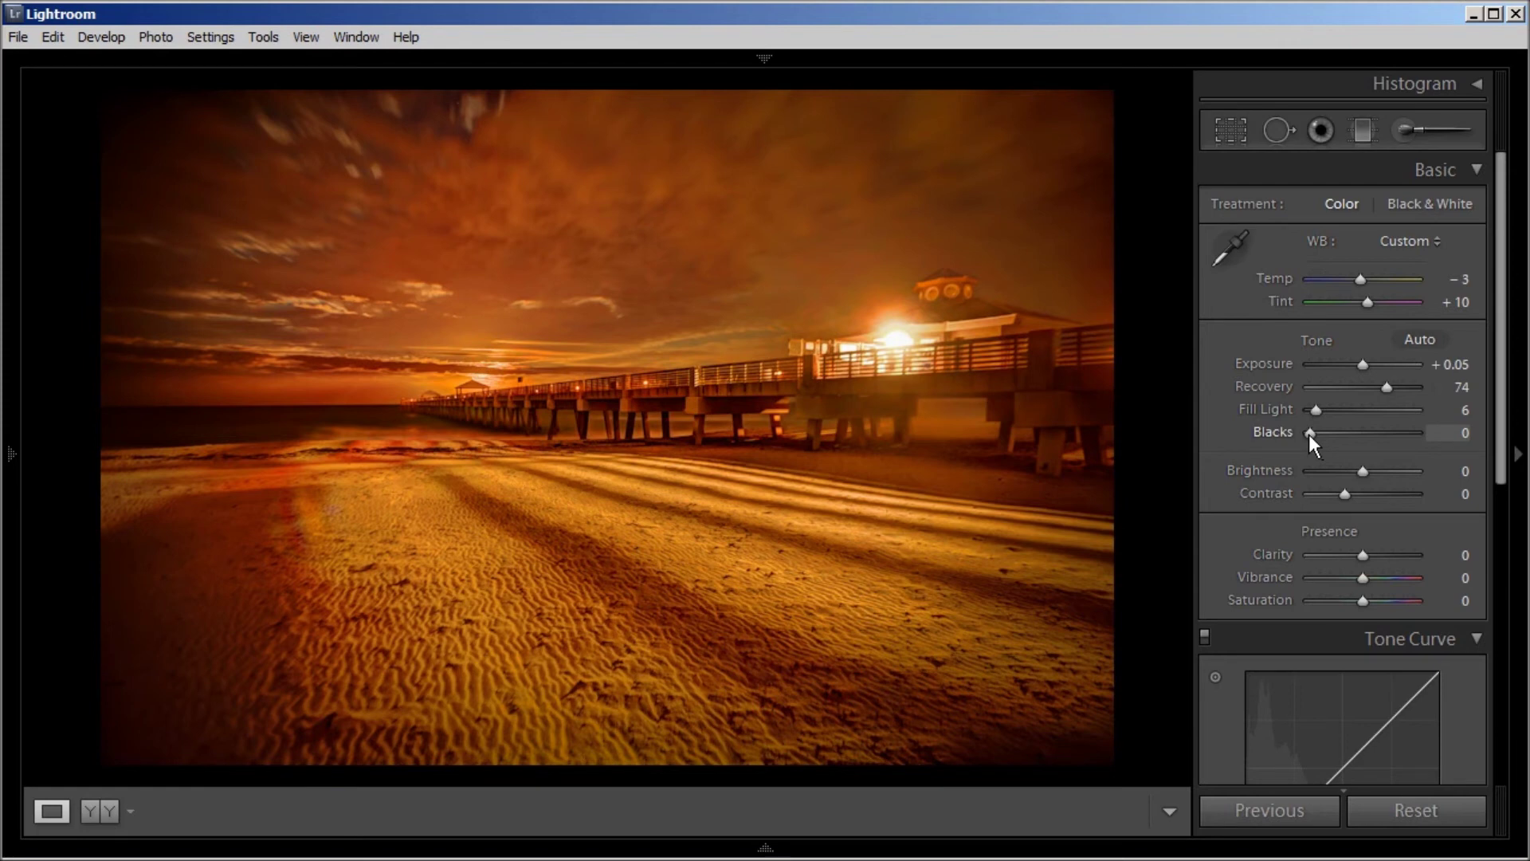
drag(1309, 435, 1310, 438)
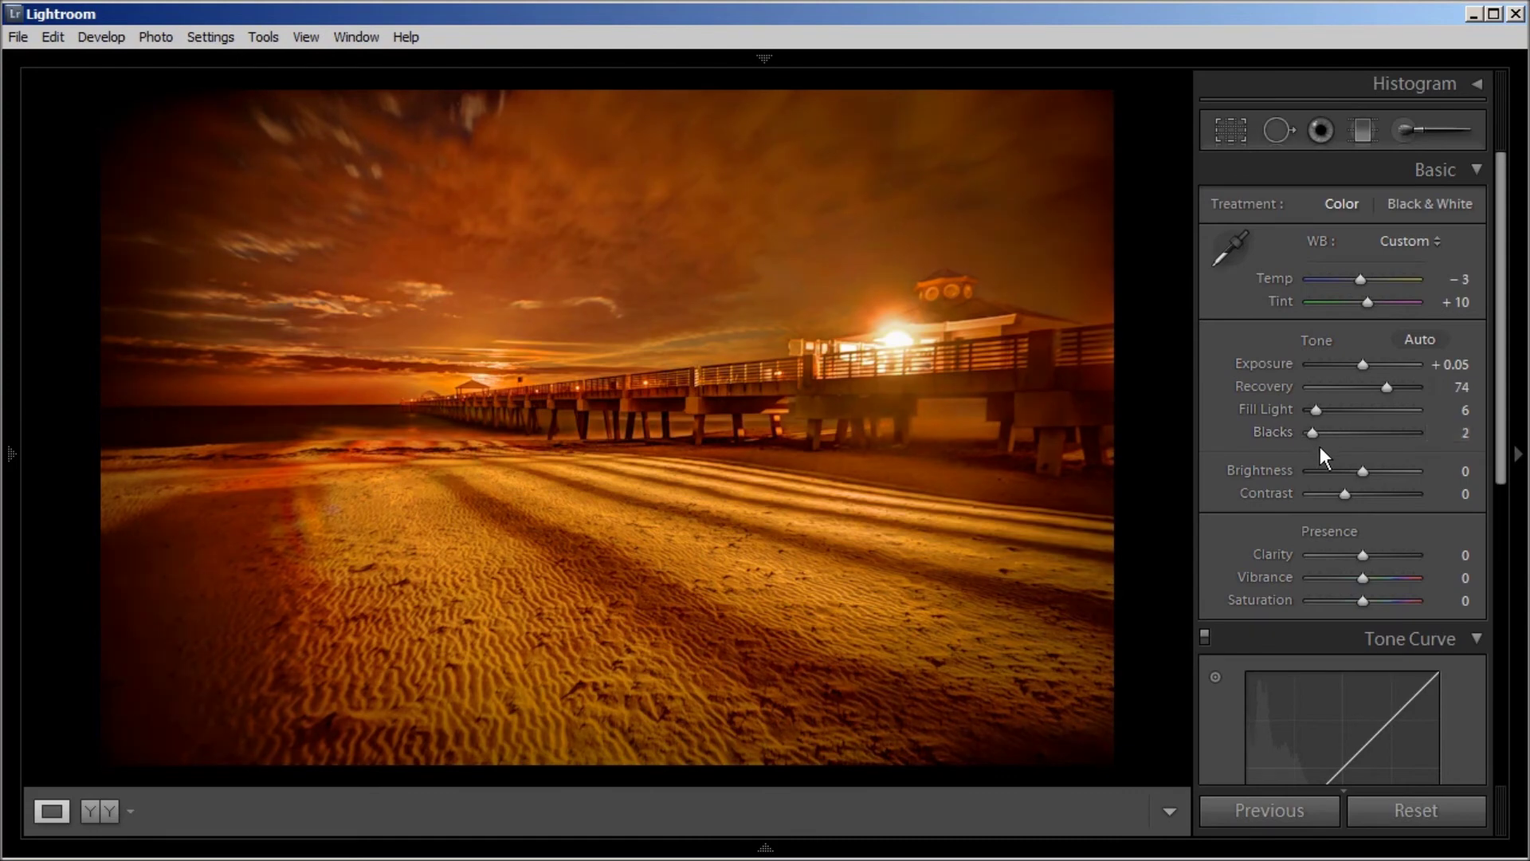
Step: Set the photo's Brightness to +9, Contrast to +3, Clarity to +24 and Vibrance to +1
drag(1364, 468, 1366, 473)
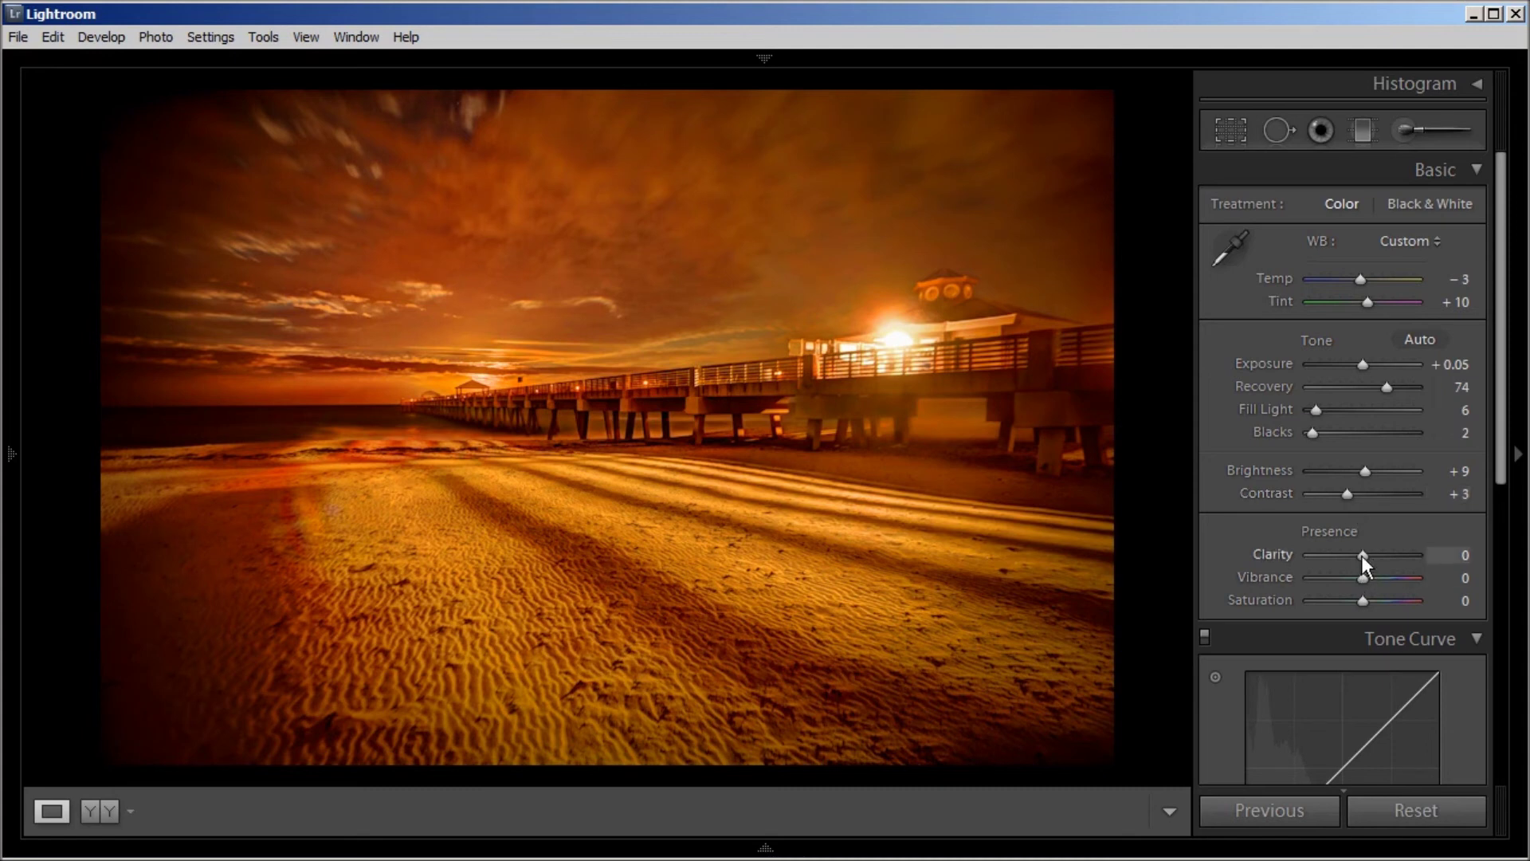
drag(1363, 557, 1375, 561)
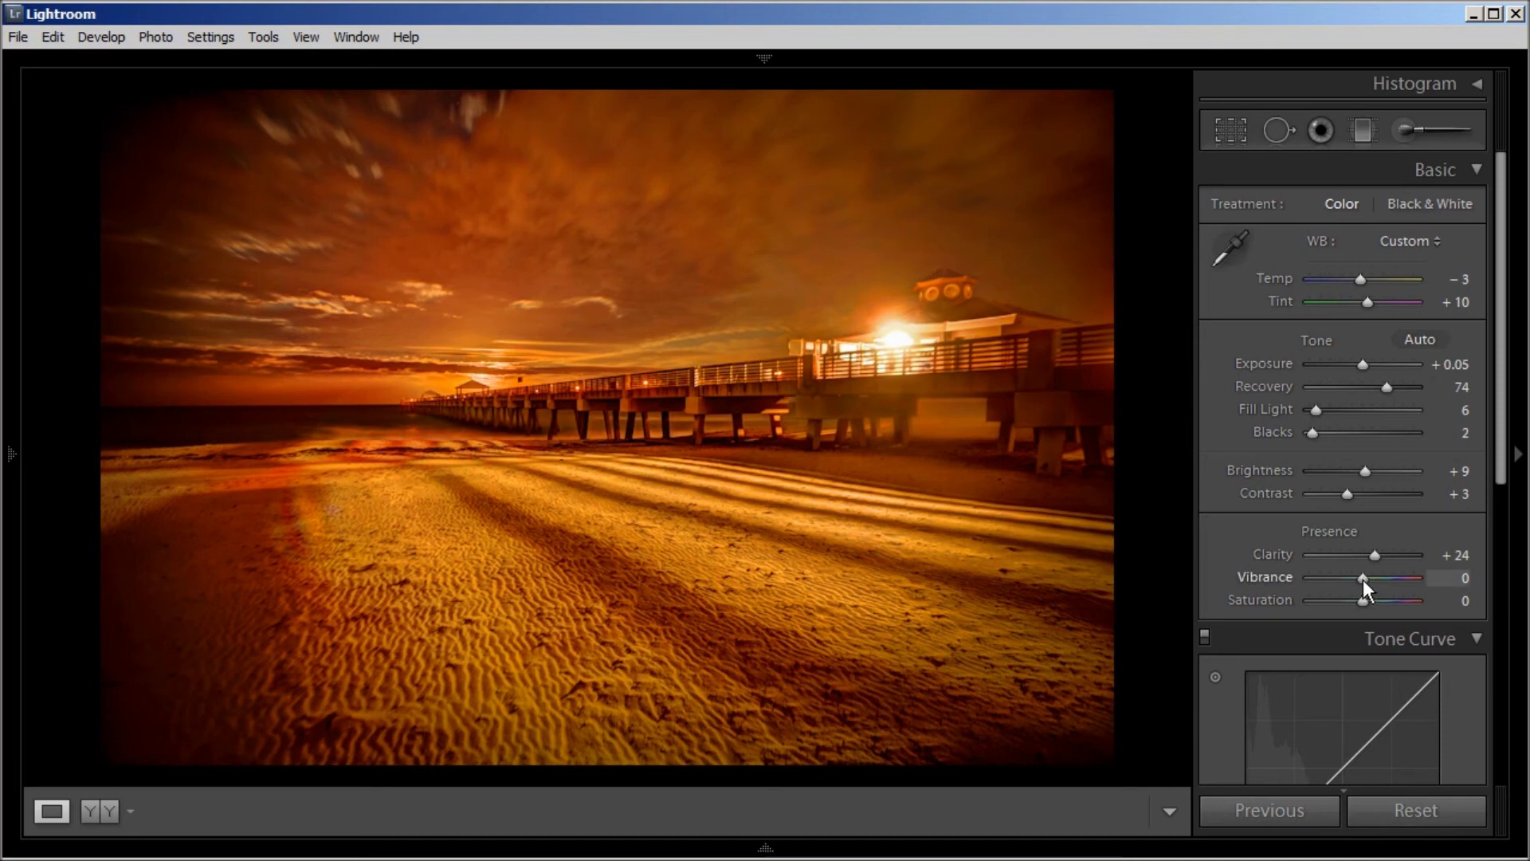
mouse_move(1366, 581)
mouse_down()
mouse_move(1348, 585)
mouse_move(1361, 586)
mouse_up()
Step: Shape the tone curve with Highlights +7, Lights -33, Darks +1 and Shadows -7
drag(1492, 471, 1489, 722)
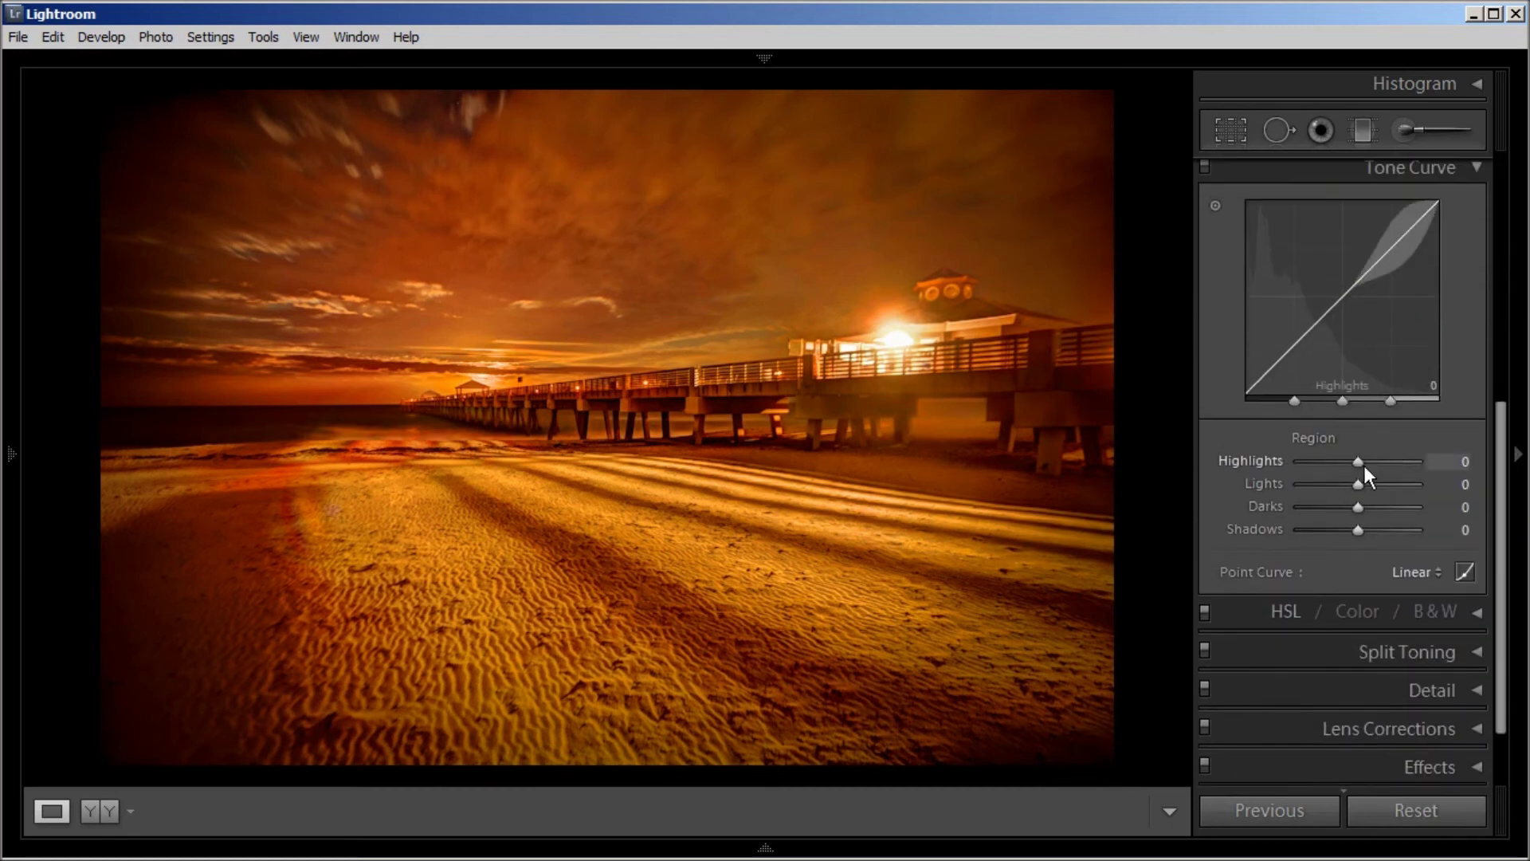
drag(1356, 462, 1361, 470)
drag(1349, 484, 1355, 534)
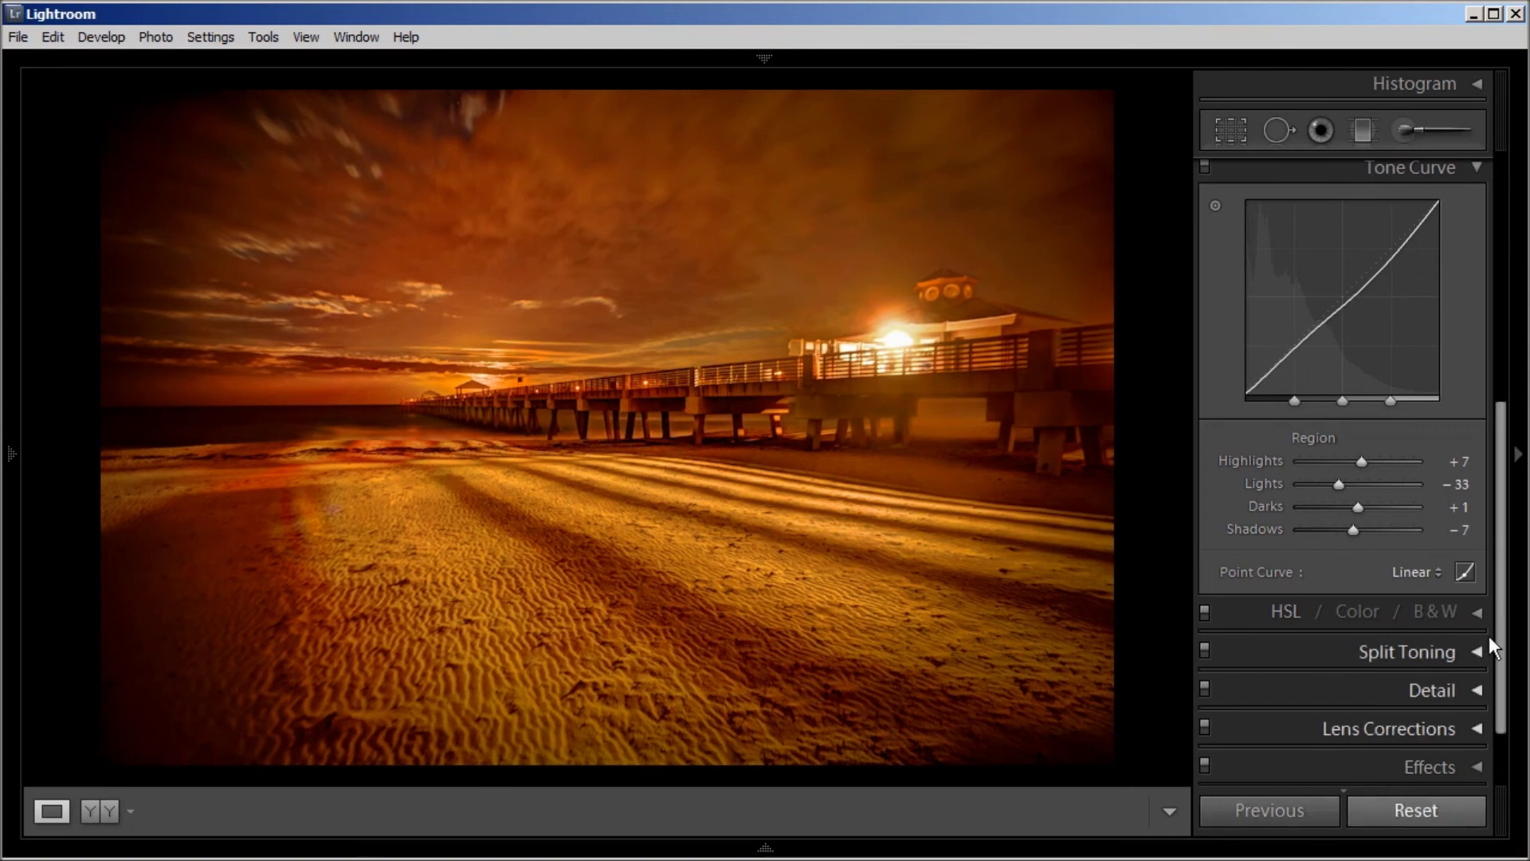
scroll(1471, 280, up, 3)
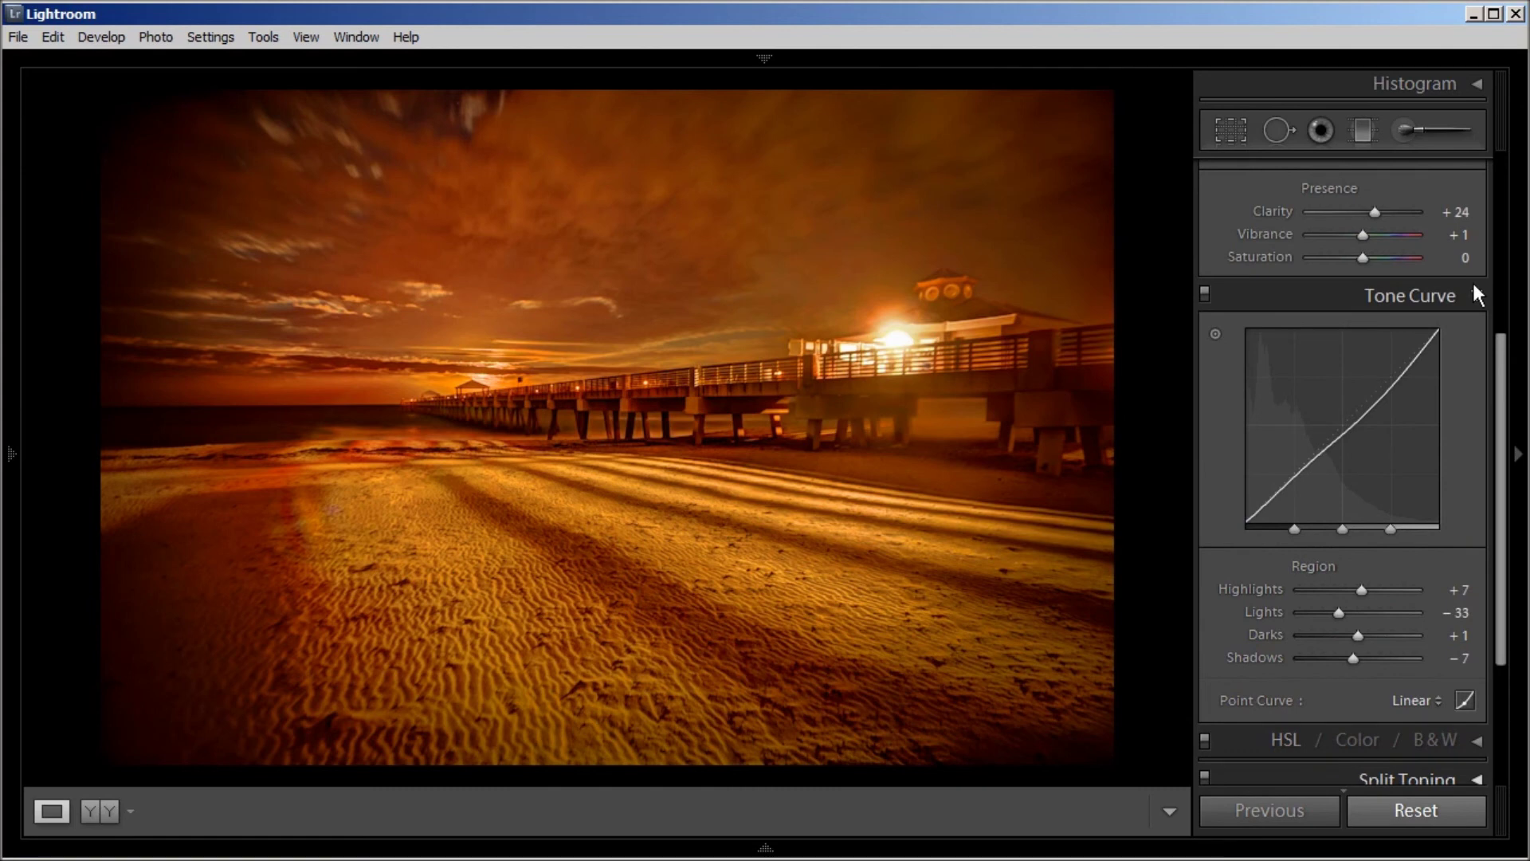
click(1473, 293)
scroll(1486, 335, up, 5)
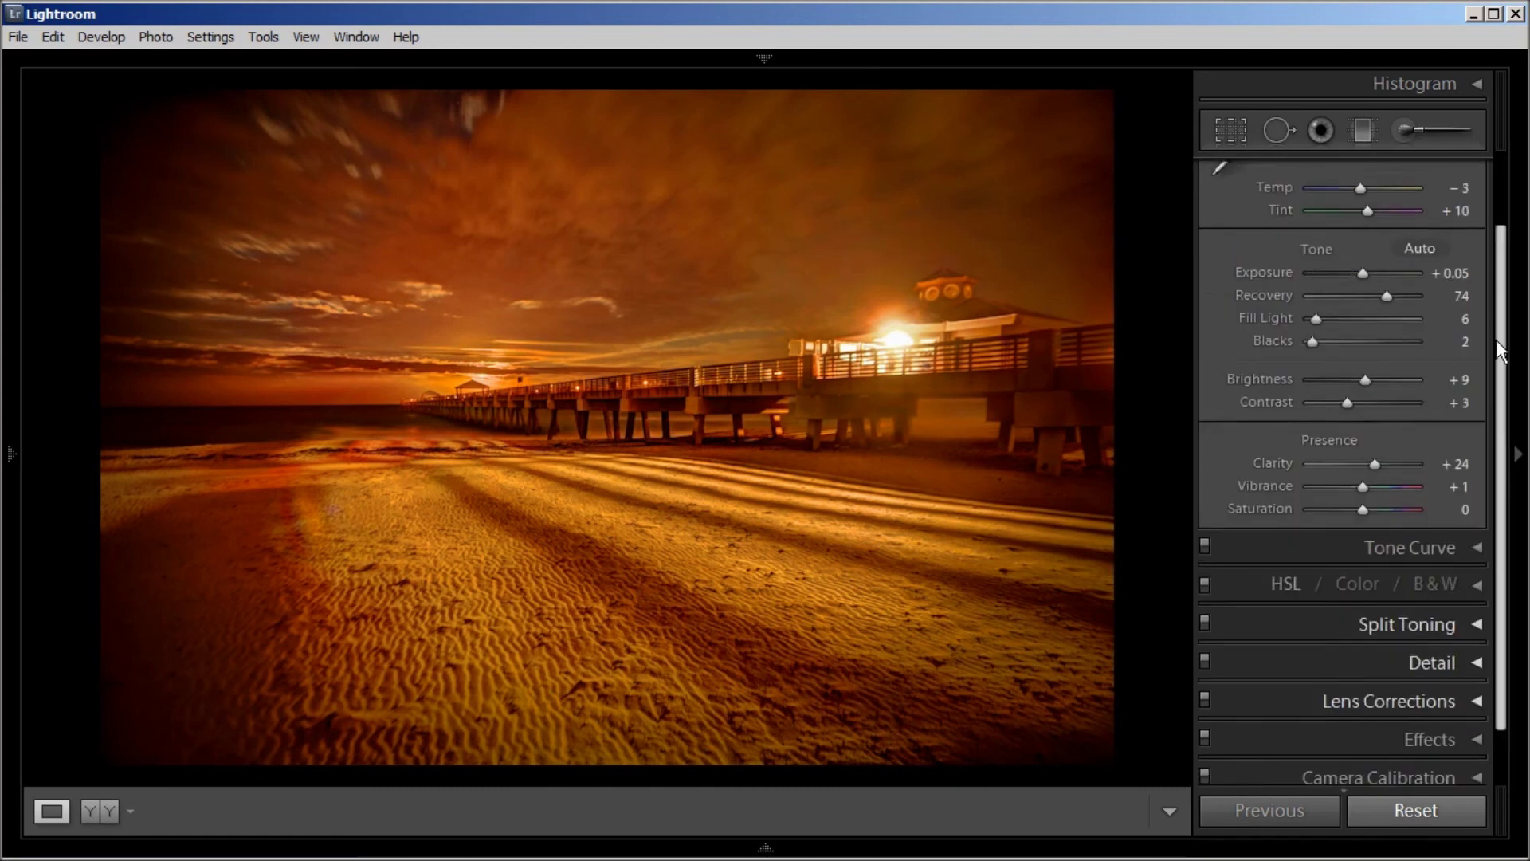
Step: Apply a graduated filter from the top of the sky down into the sand, with Exposure -0.58, Clarity -66 and a yellow color tint
click(1365, 128)
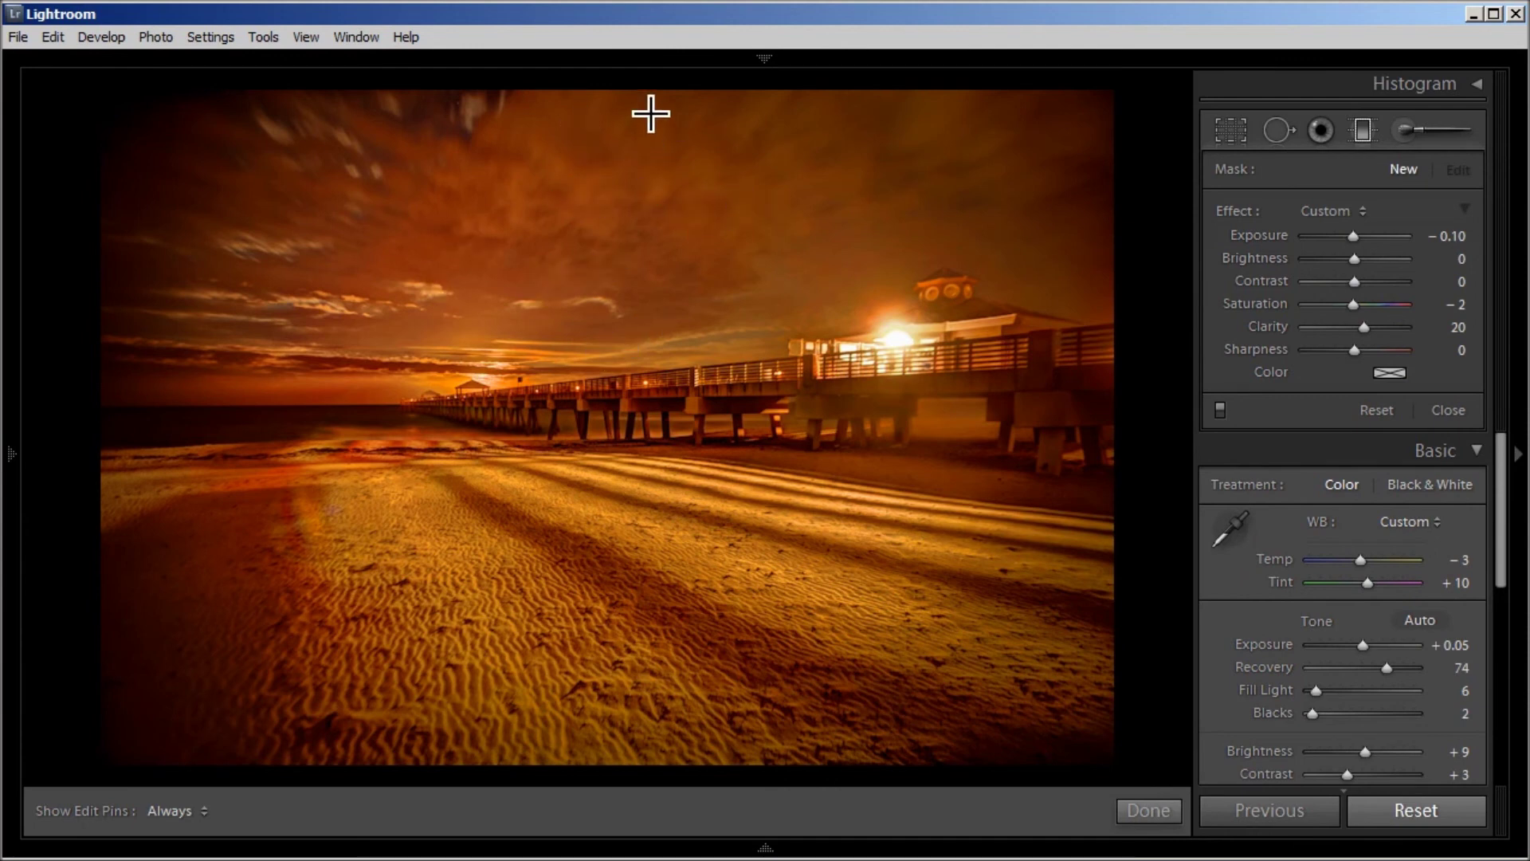
drag(627, 96, 598, 641)
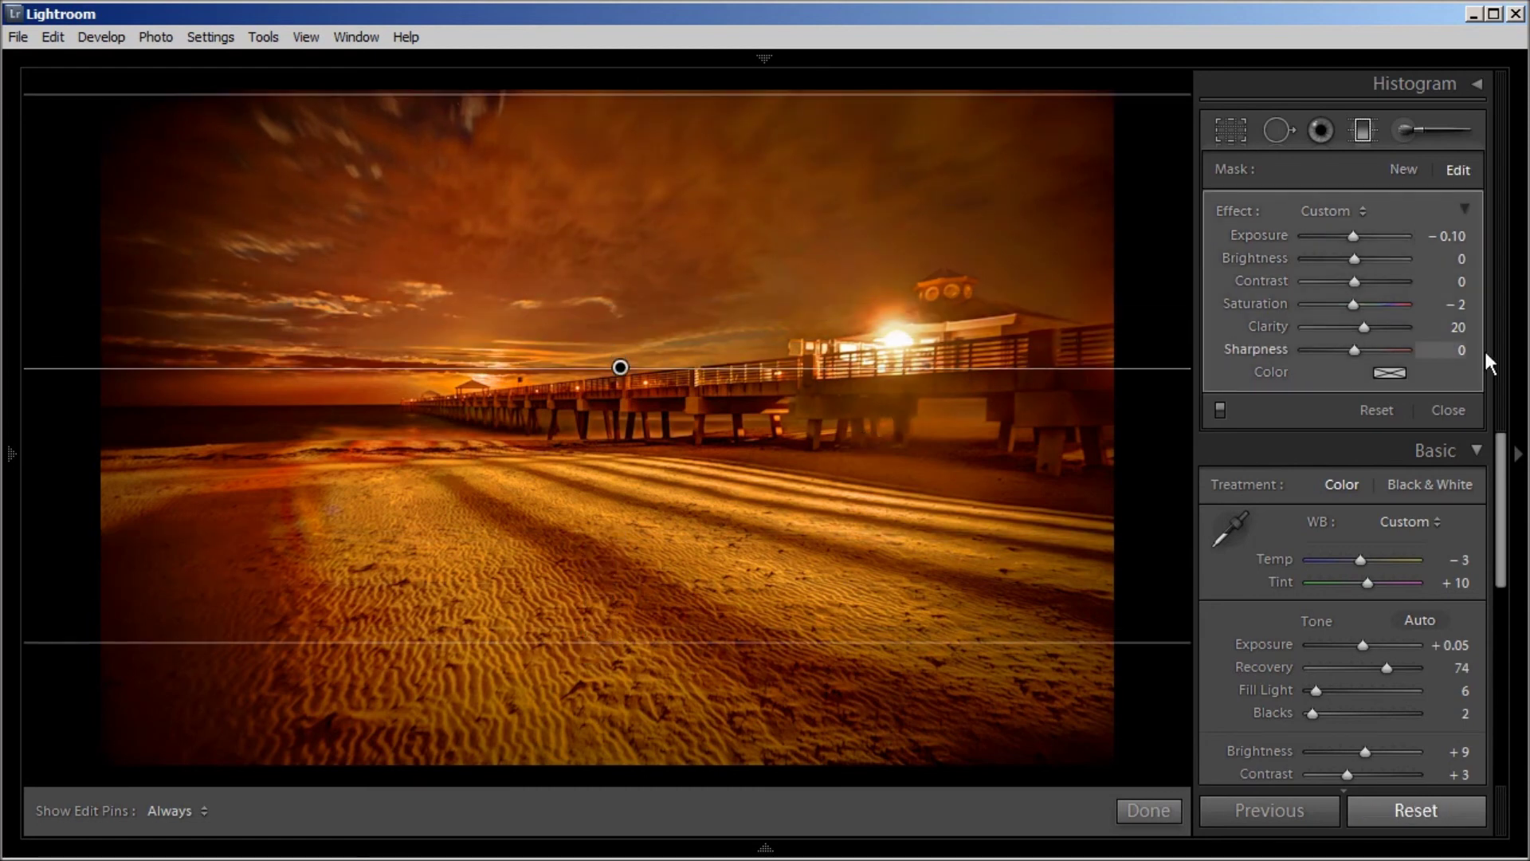
drag(1352, 236, 1346, 240)
click(1387, 372)
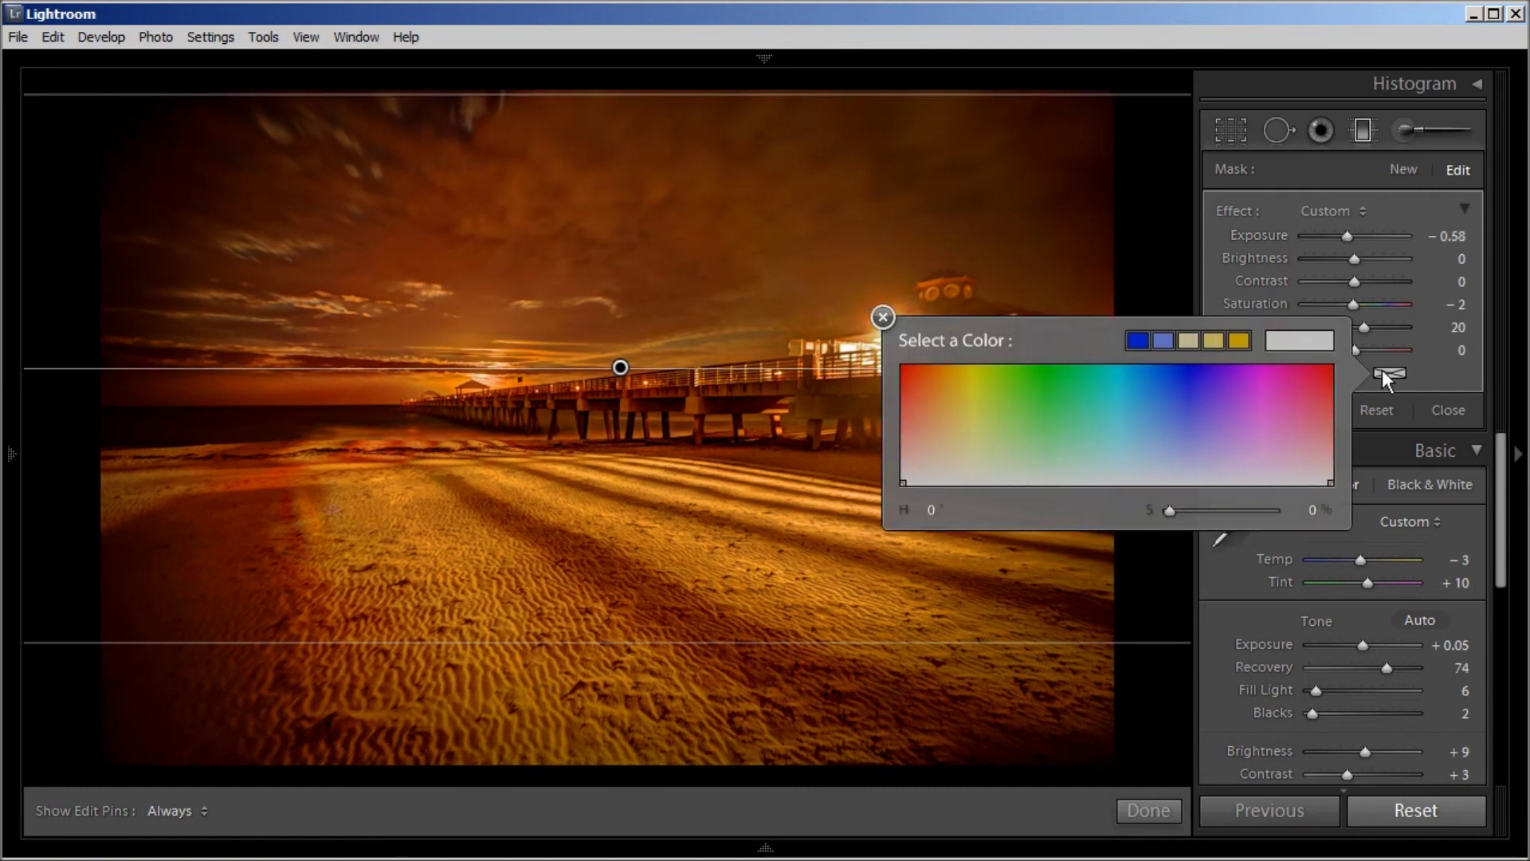
click(1215, 338)
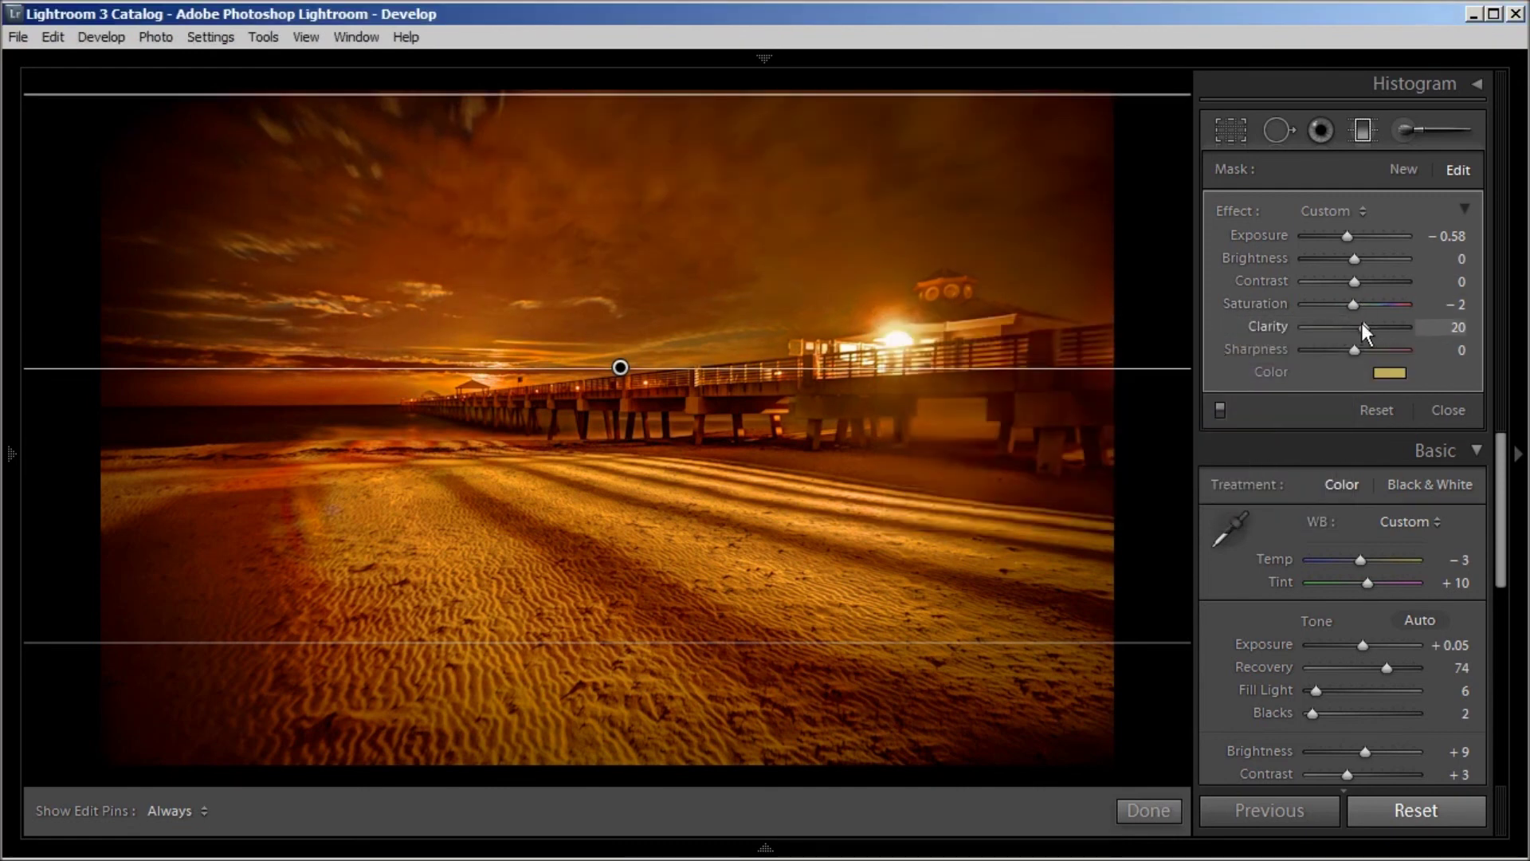
drag(1369, 324, 1315, 340)
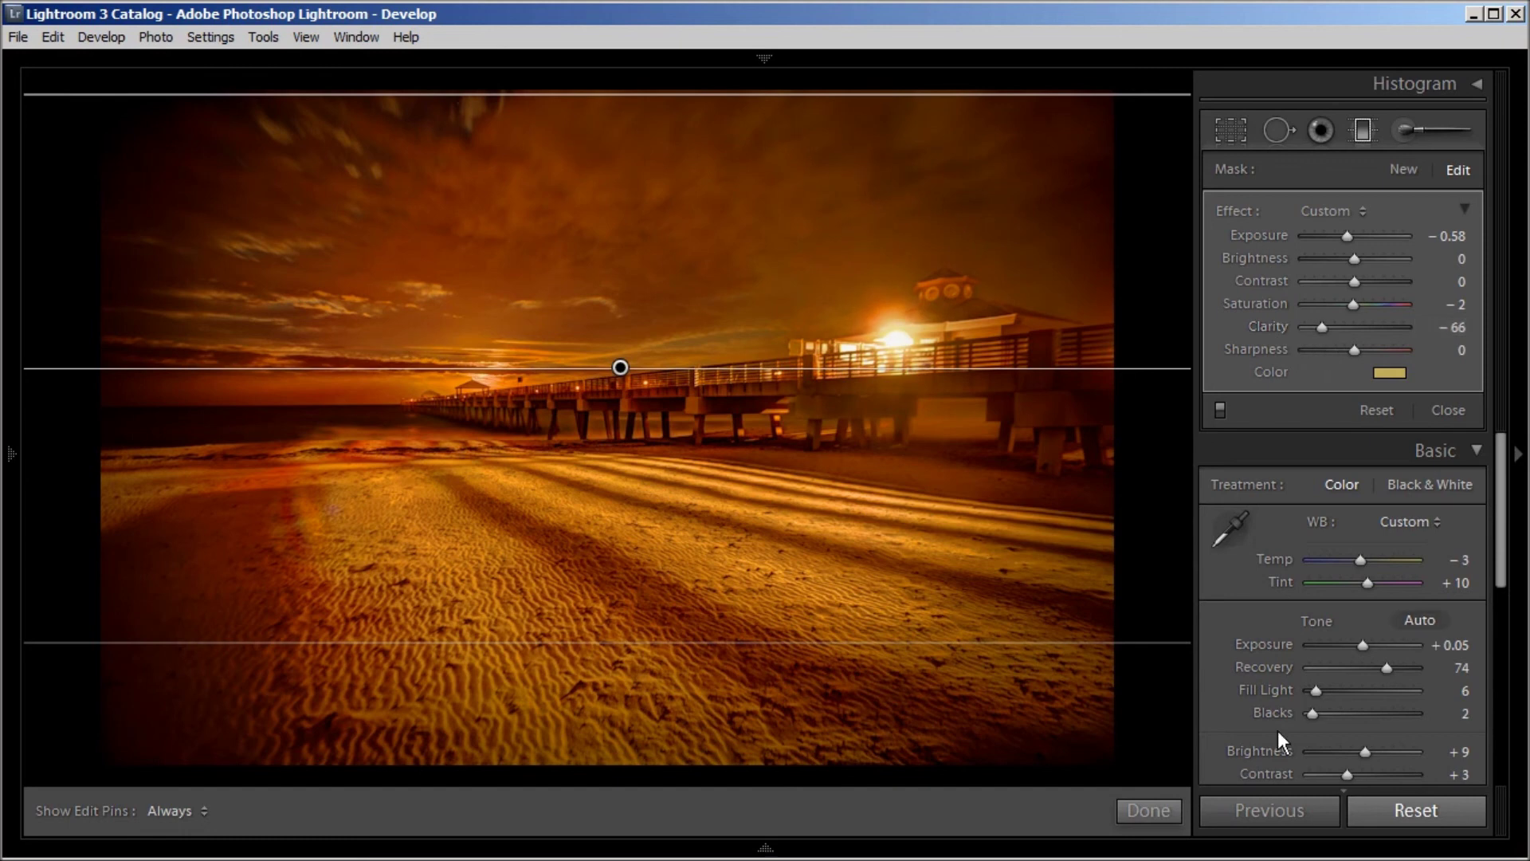
click(1146, 815)
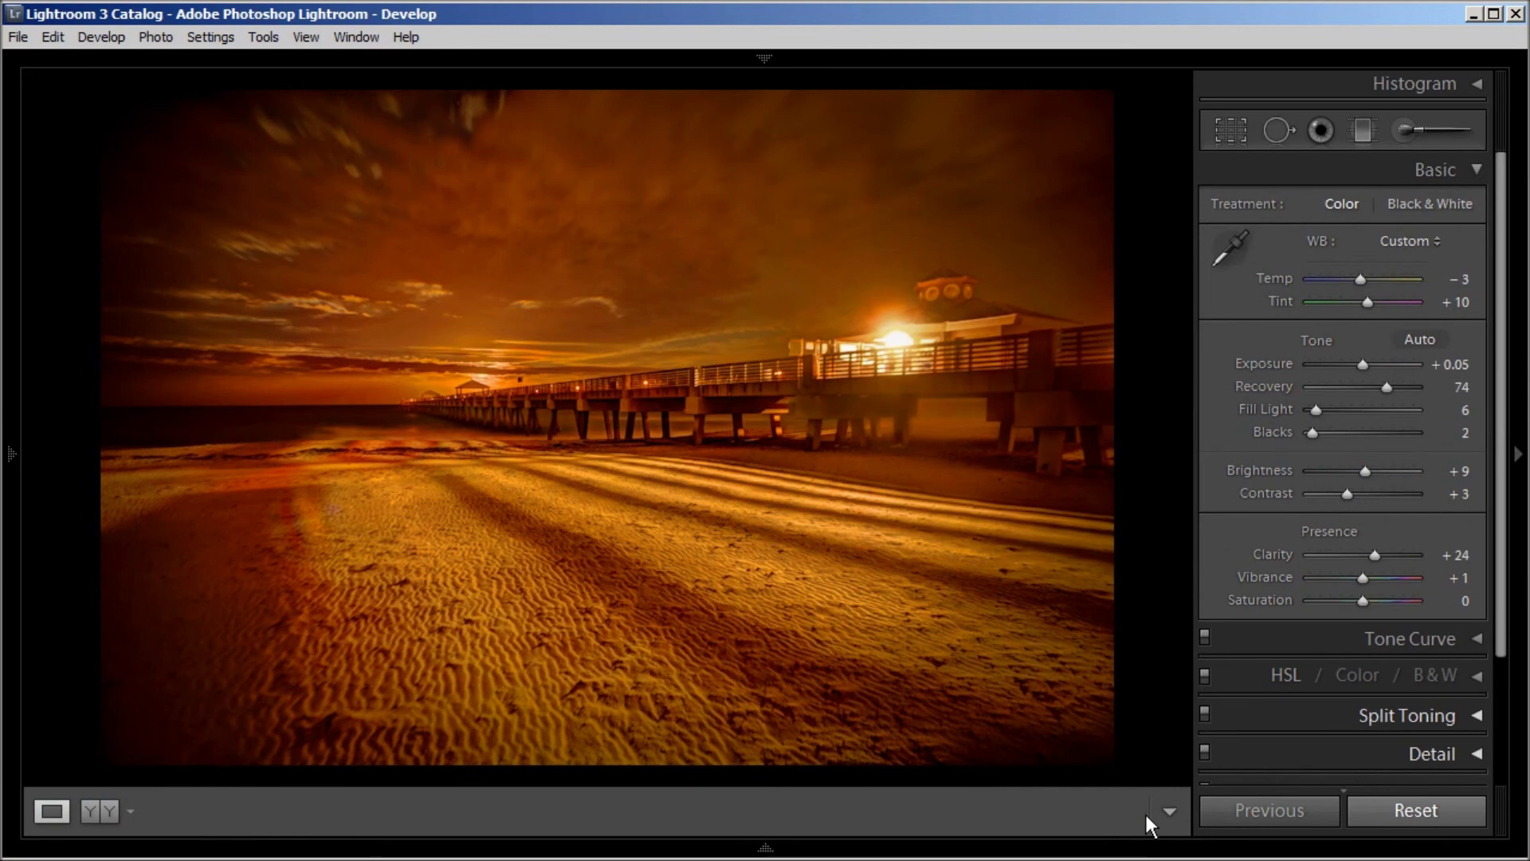
Step: Compare the photo before and after the Lightroom adjustments
key(backslash)
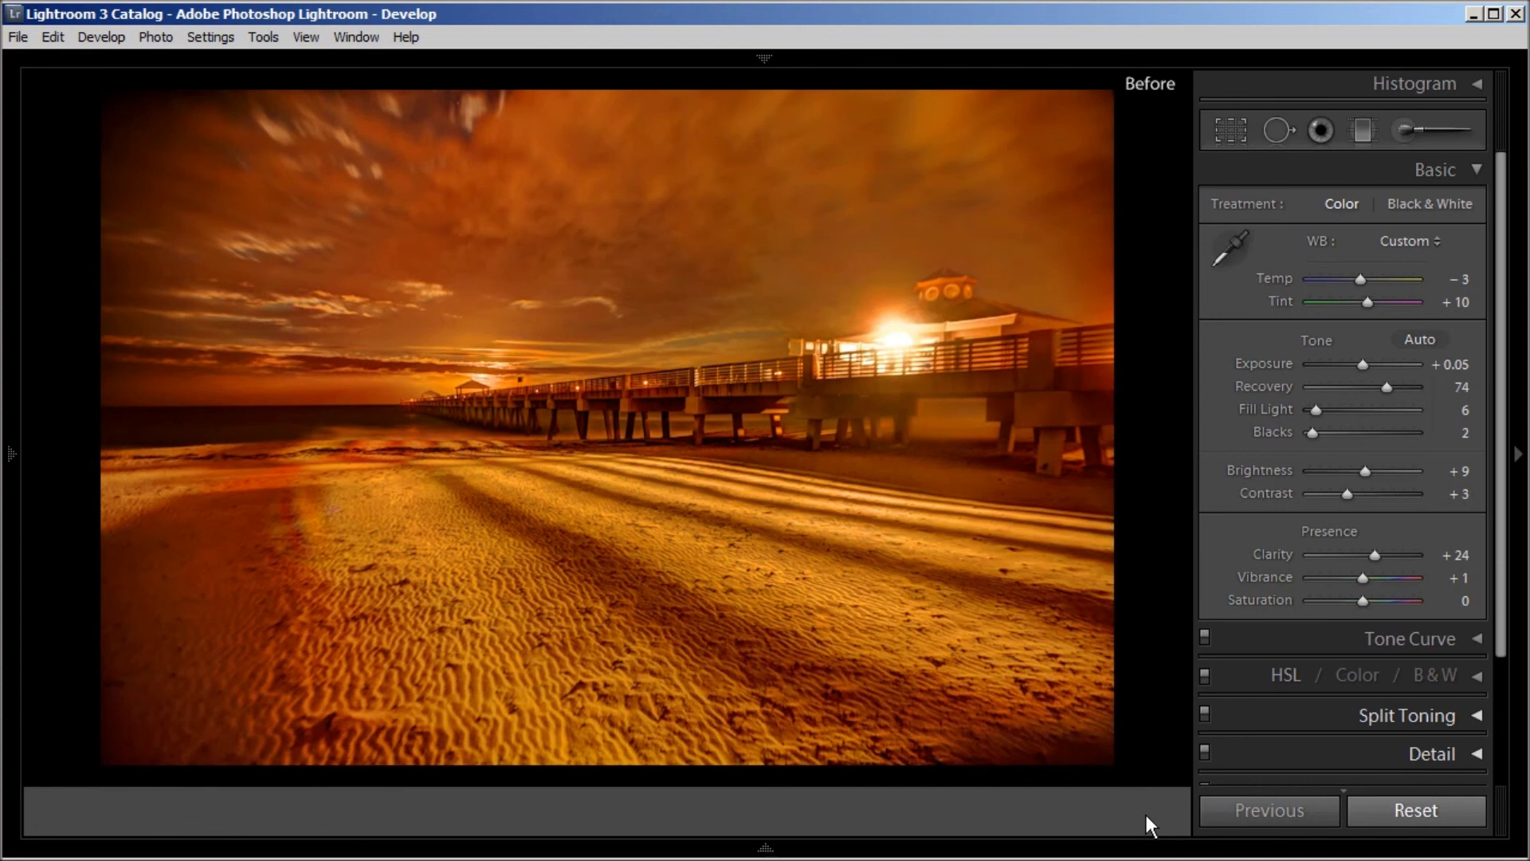
key(backslash)
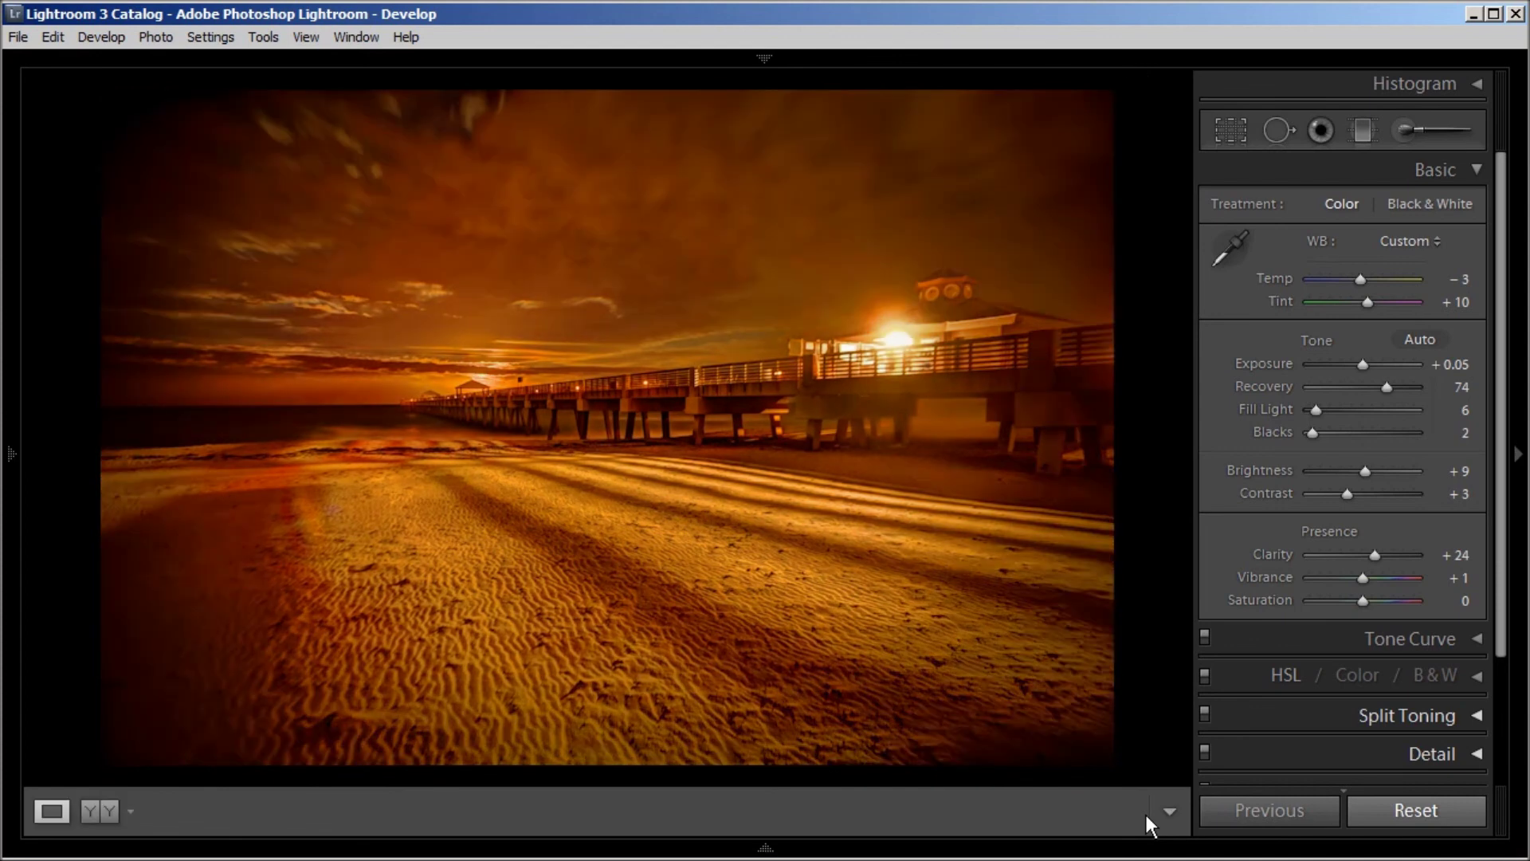
key(ctrl+1)
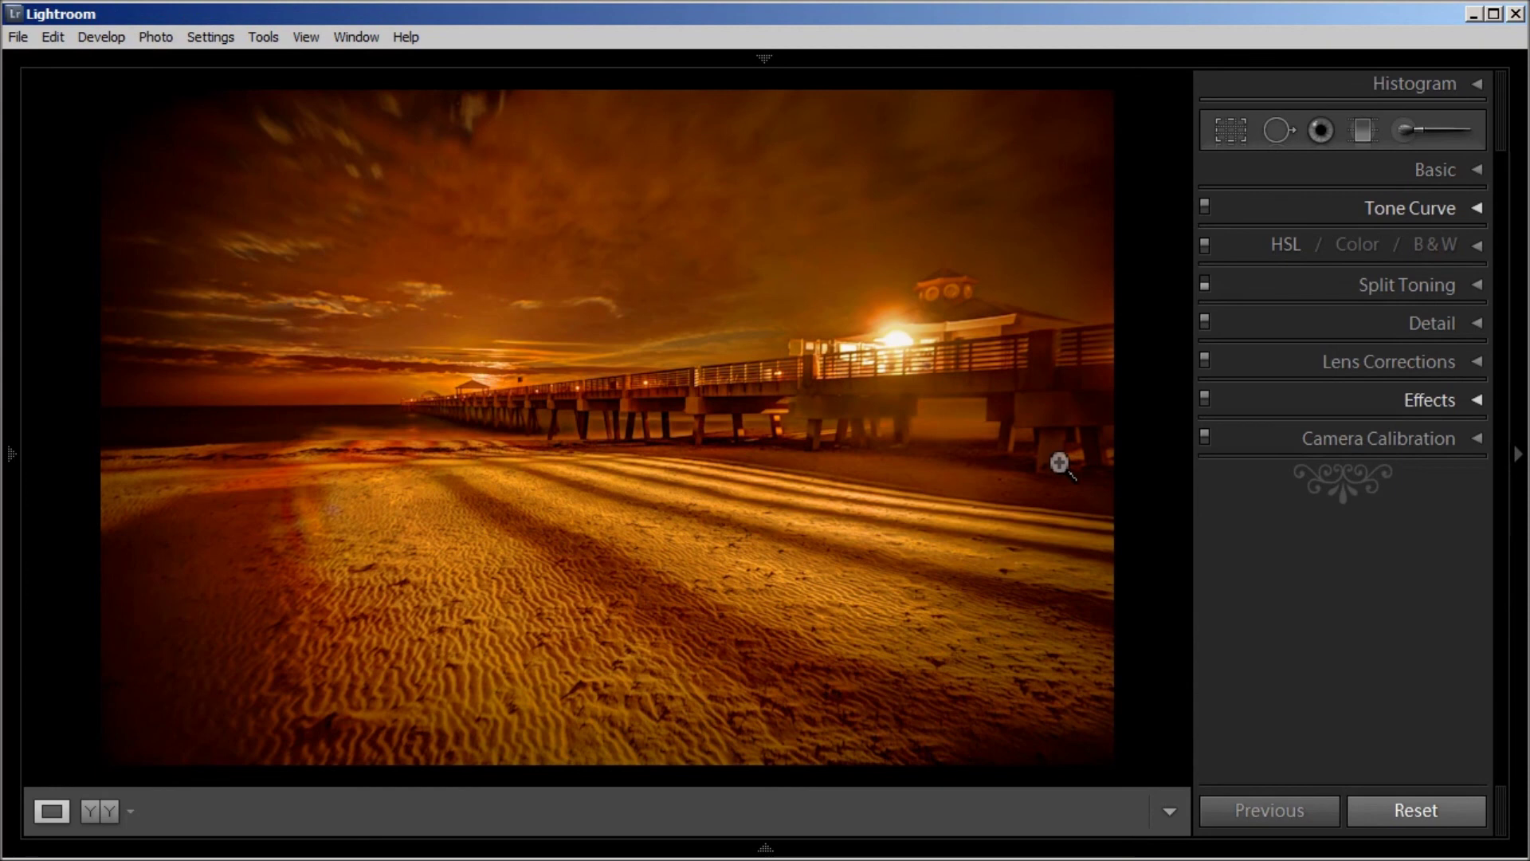
Step: Set the white balance to Temp +8 and Tint +13, with Exposure +0.41, Recovery 53, Fill Light 10 and Blacks 2
click(1475, 170)
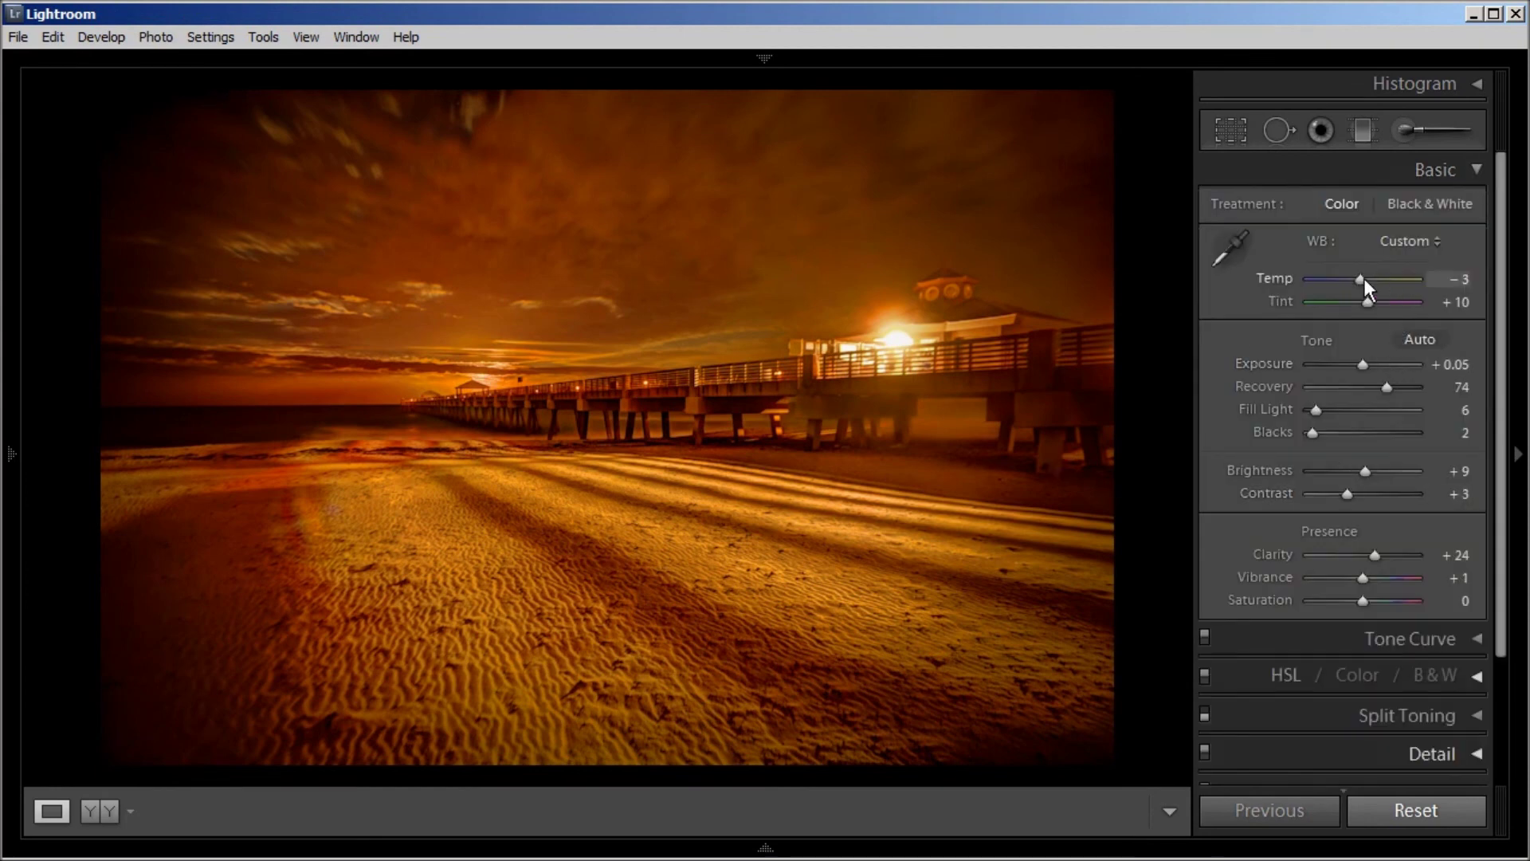
mouse_move(1361, 279)
mouse_down()
mouse_move(1359, 304)
mouse_move(1374, 309)
mouse_move(1364, 289)
mouse_up()
drag(1363, 365, 1318, 412)
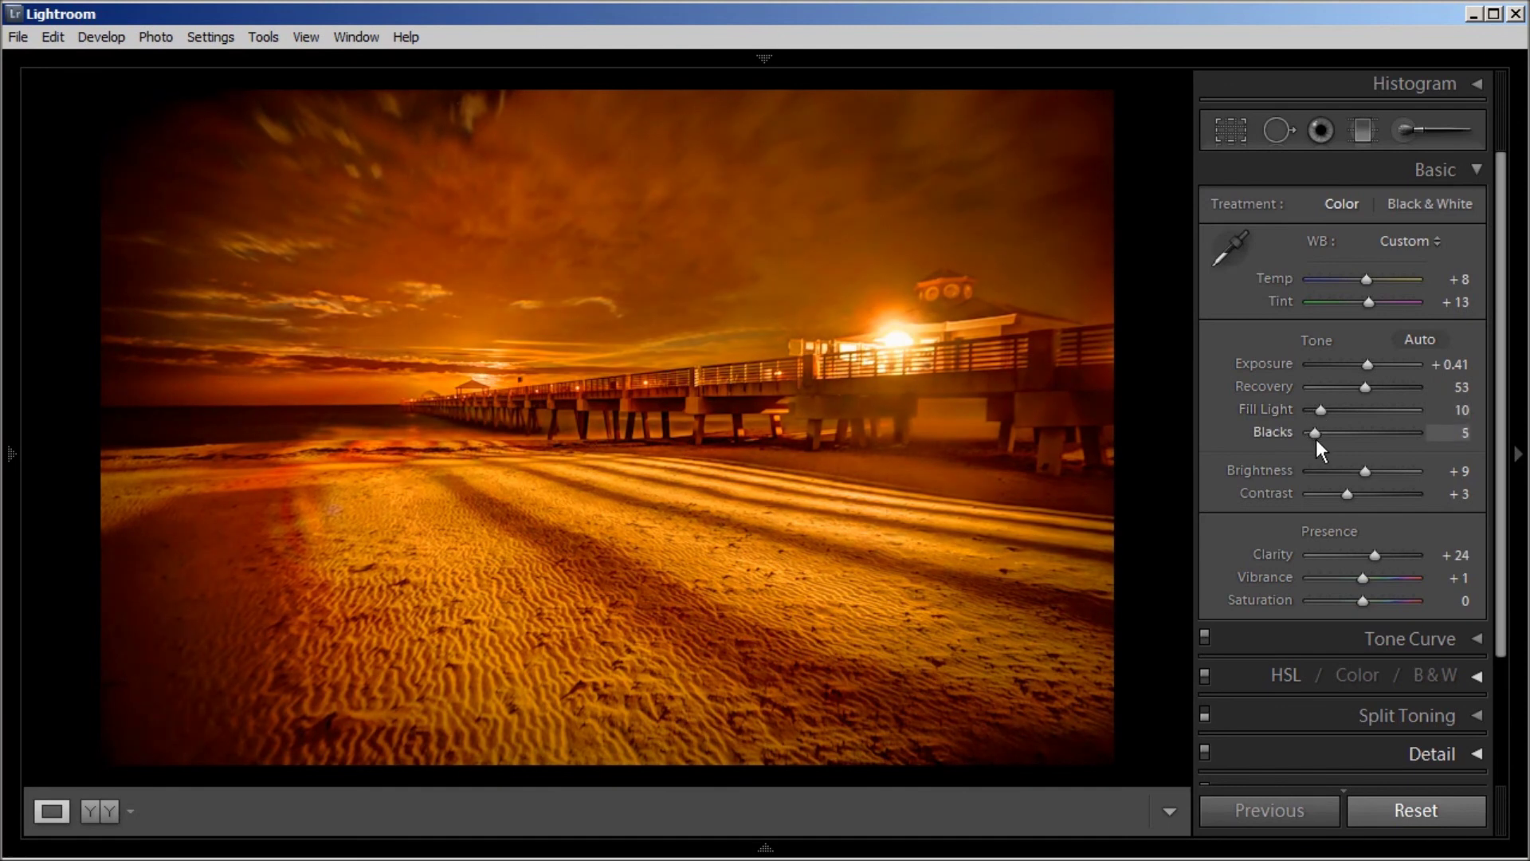
drag(1316, 438, 1308, 439)
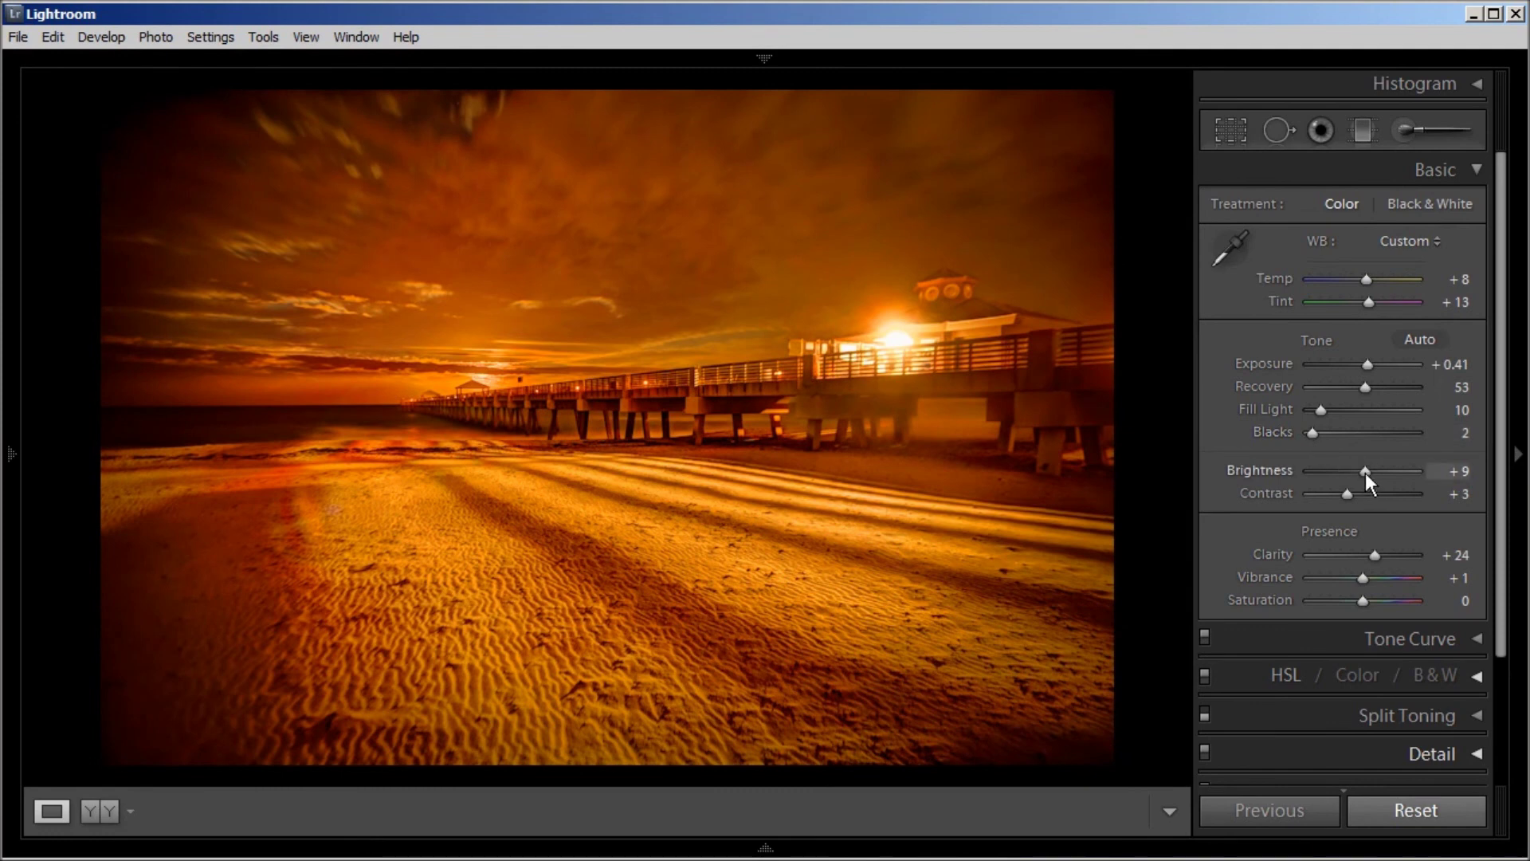
Step: Set Brightness to -9, Contrast to -14 and Clarity to +26, and lower Vibrance slightly
drag(1360, 472, 1360, 475)
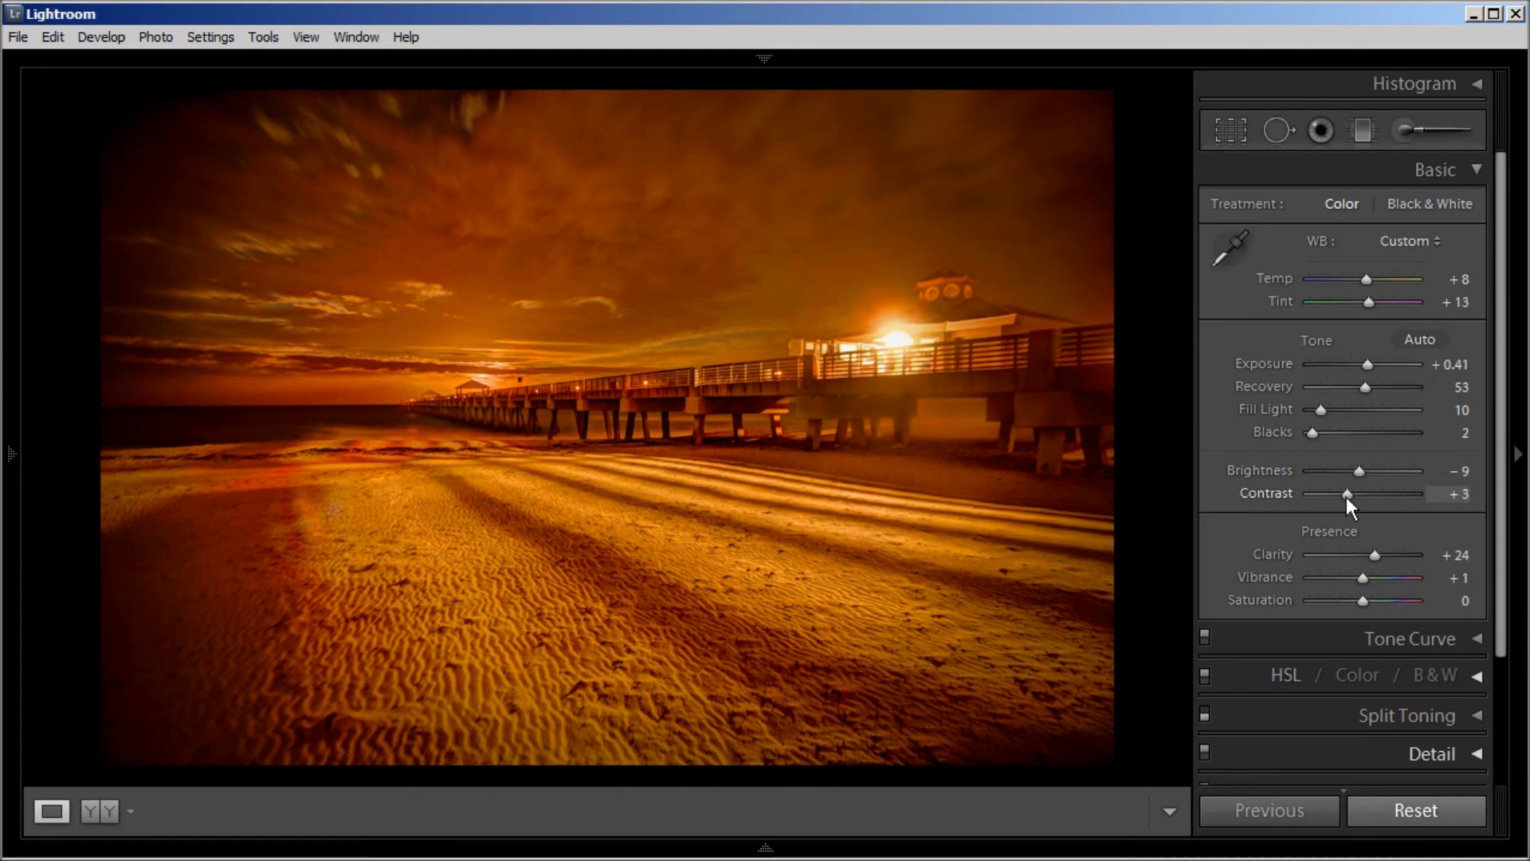
drag(1341, 495, 1334, 495)
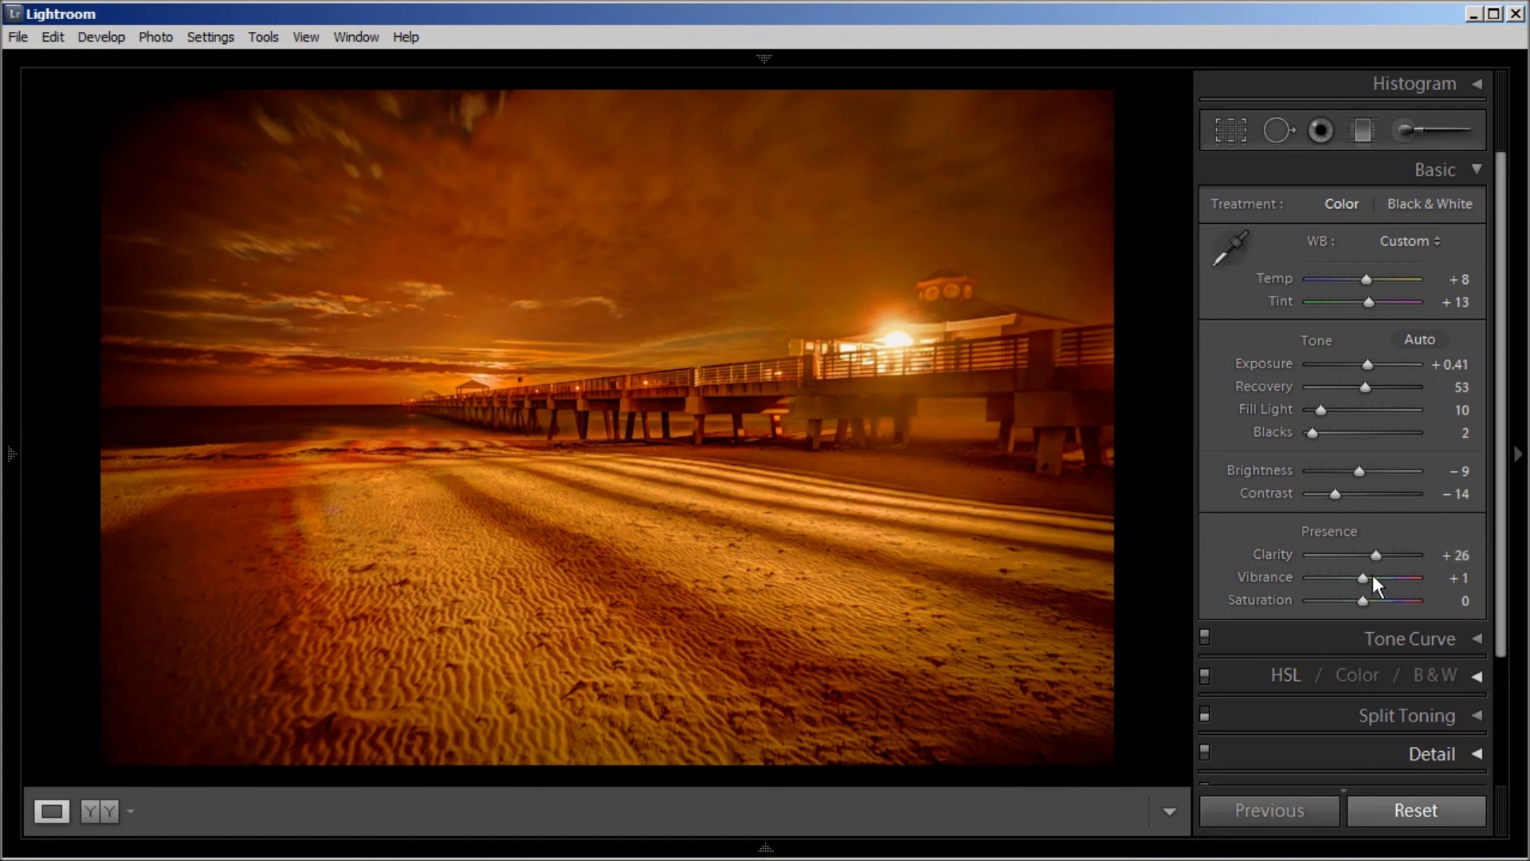
drag(1364, 579, 1360, 581)
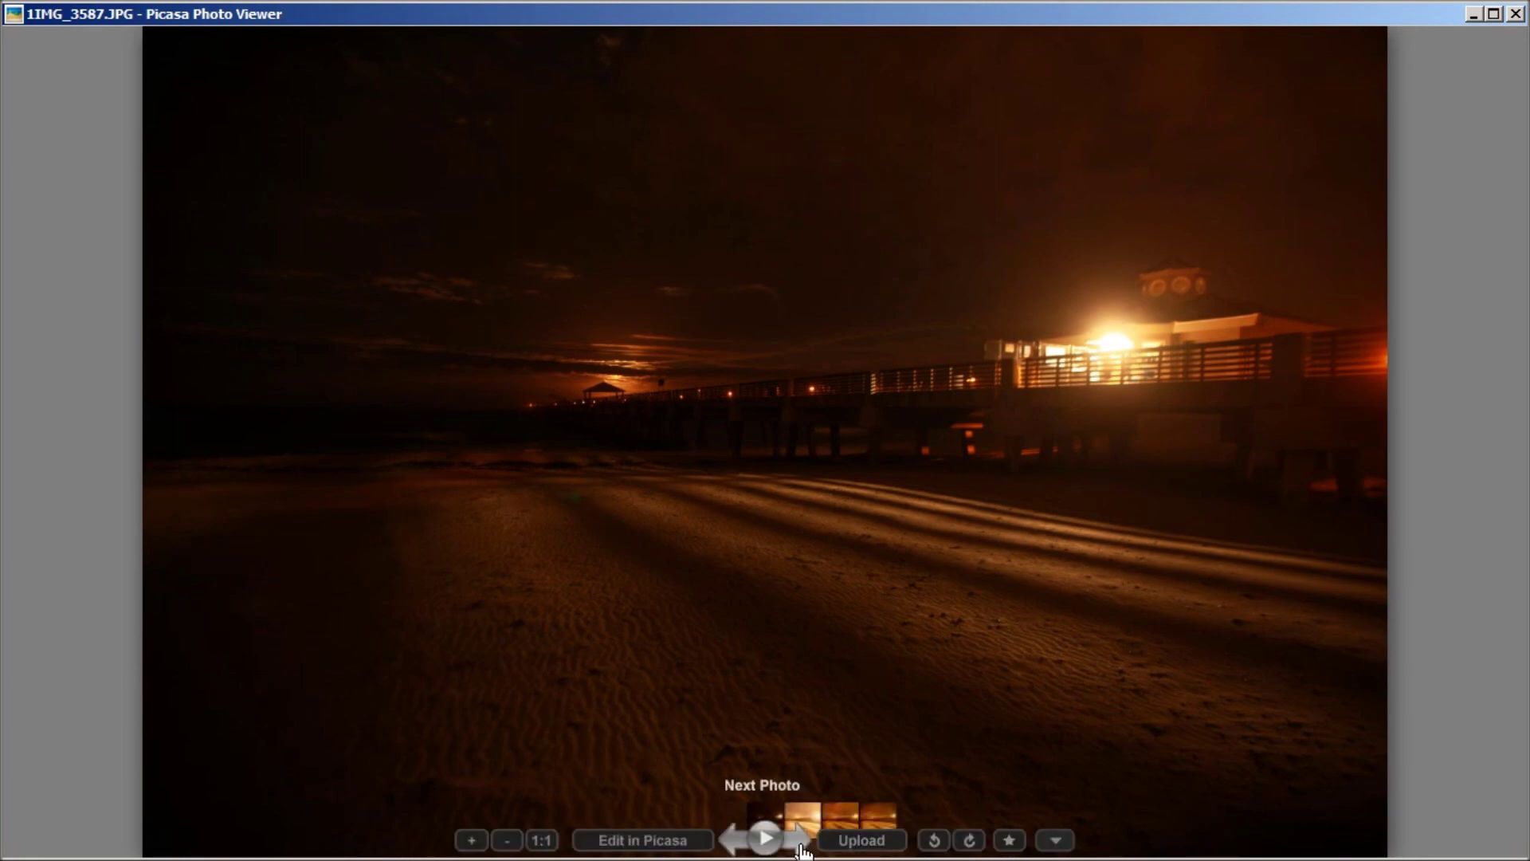
Step: In Picasa Photo Viewer, compare the original exposures 1IMG_3587.JPG and 1IMG_3588.JPG with IMG_3587_8_fused.tif and the finished xfinal.jpg
click(796, 841)
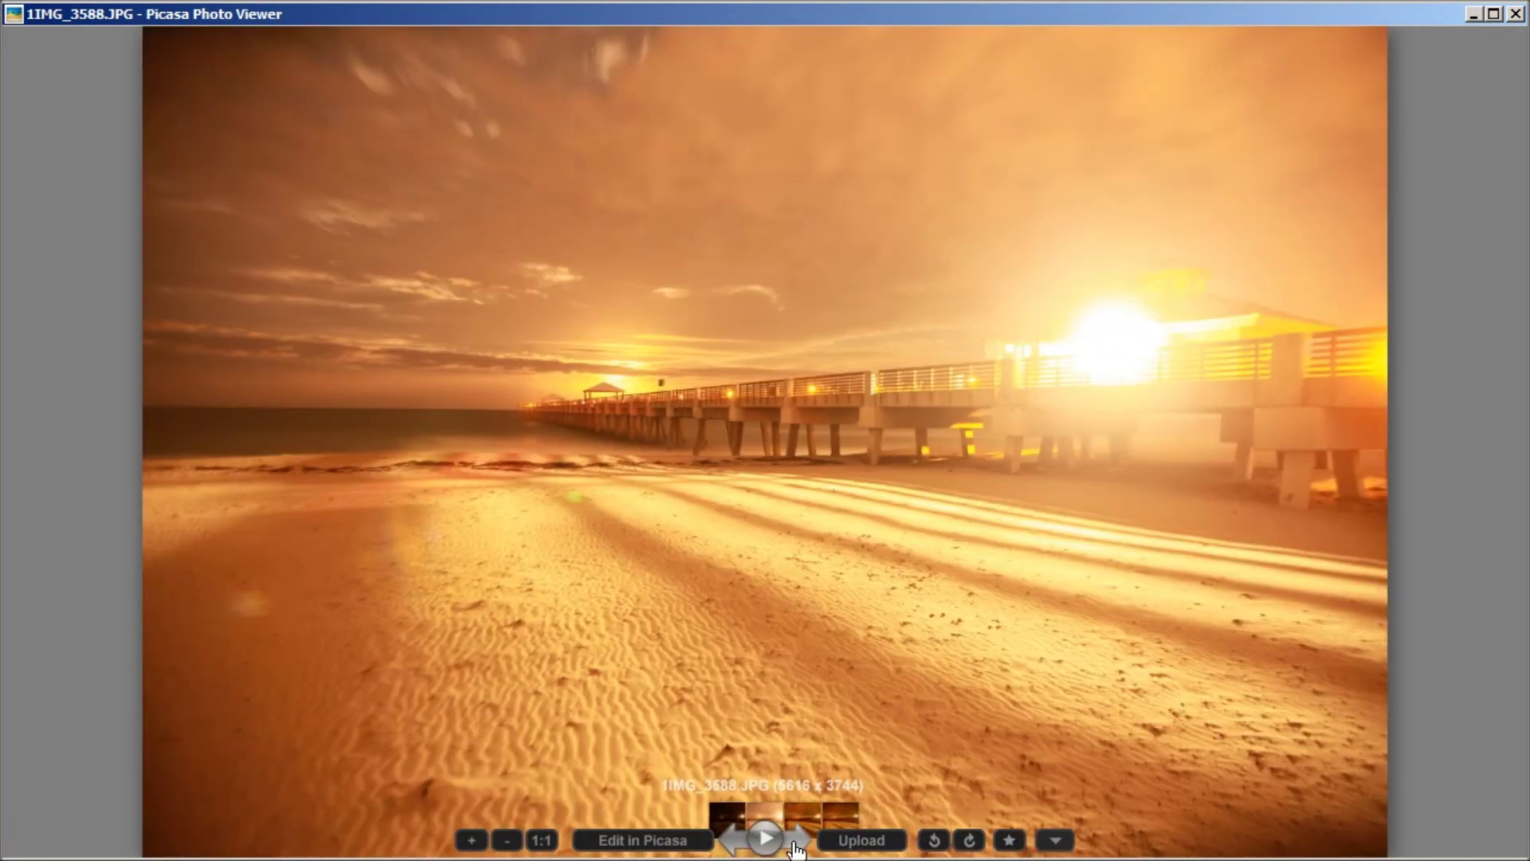
click(796, 843)
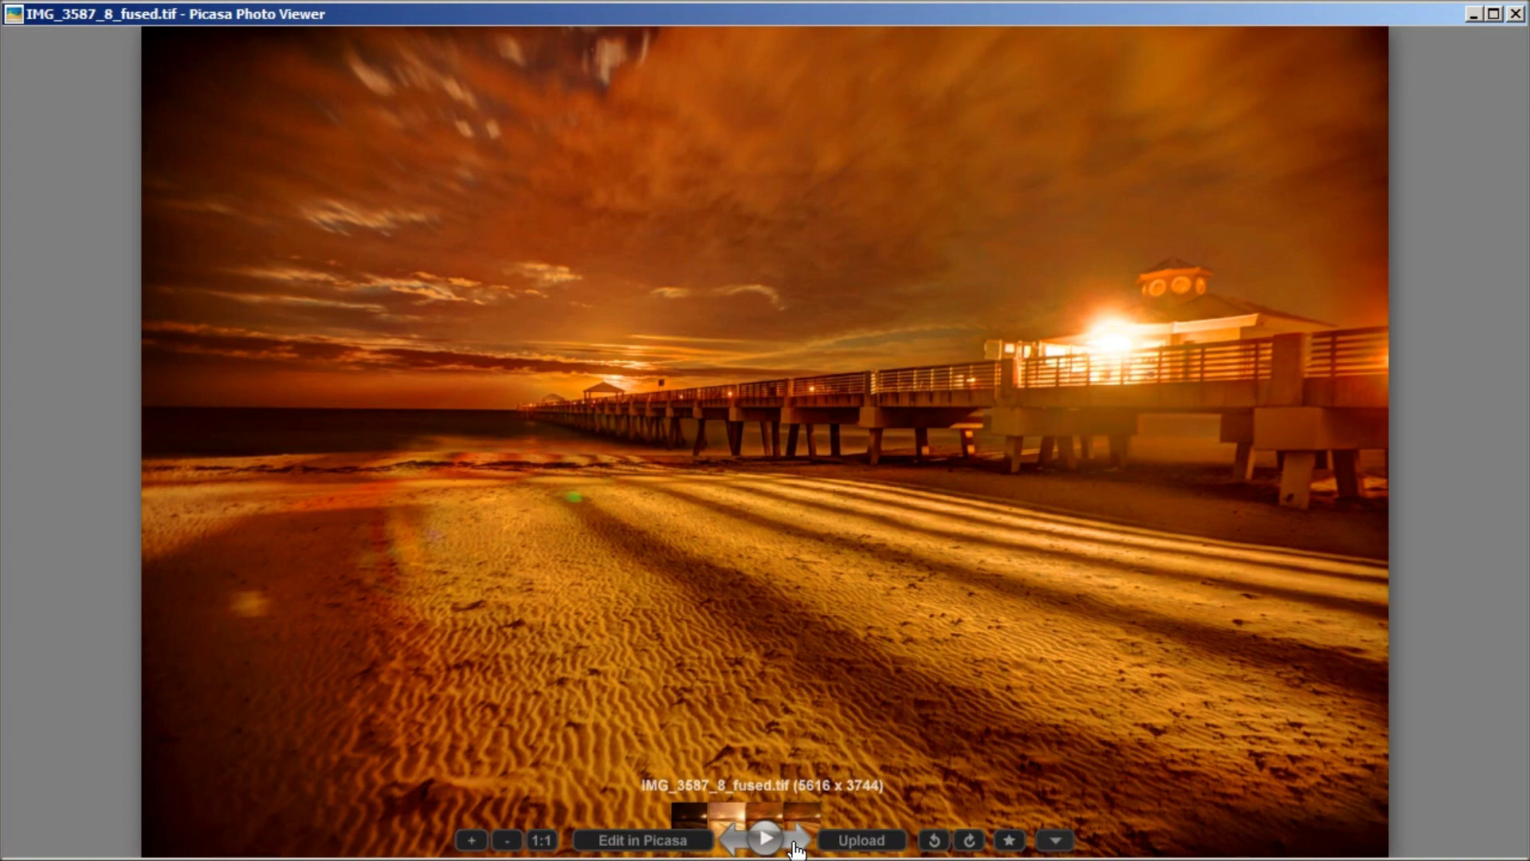
click(795, 843)
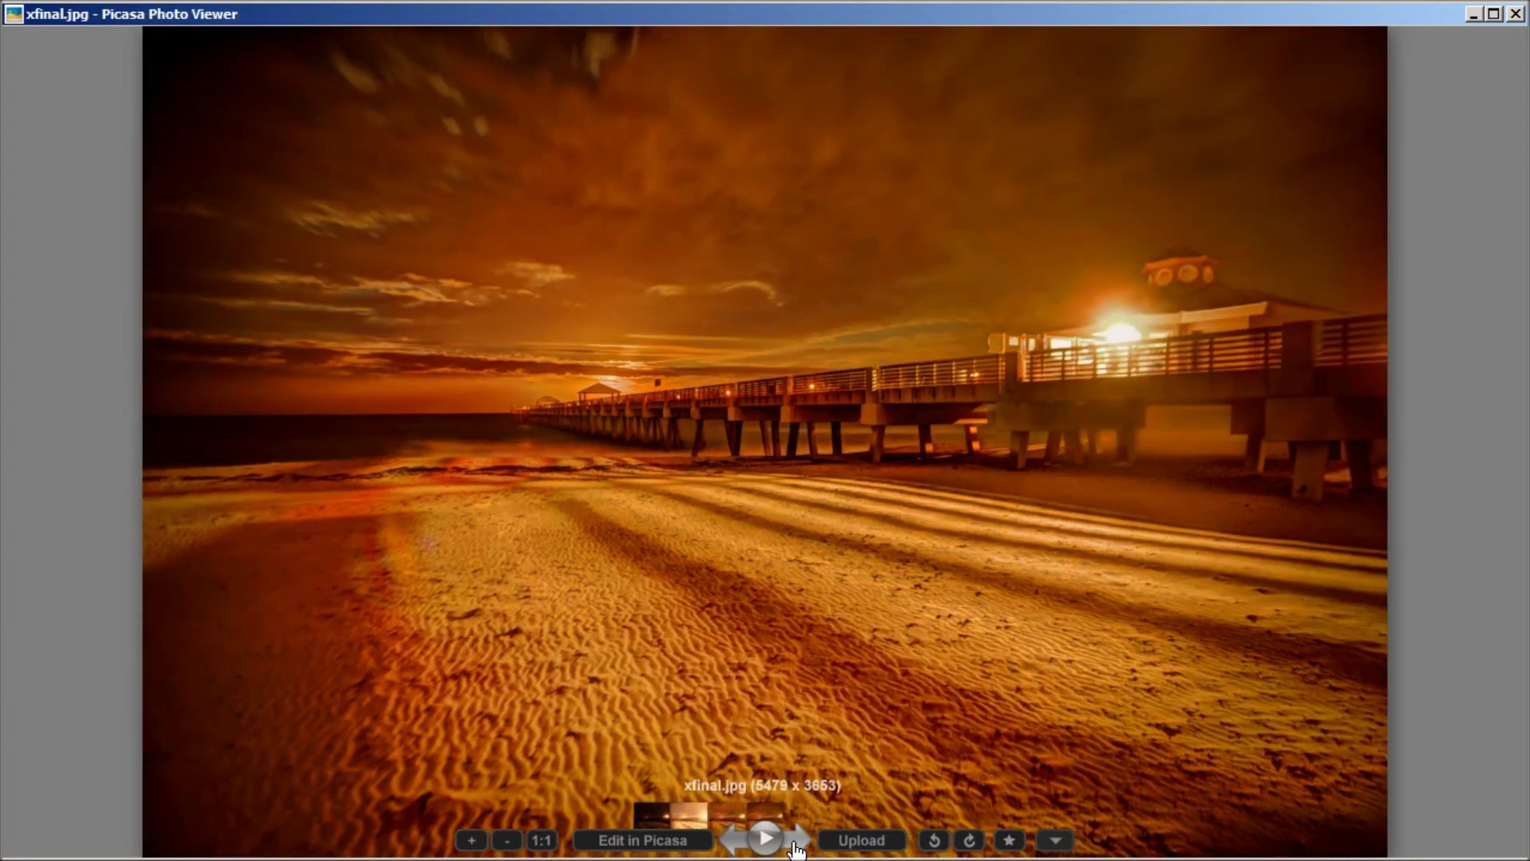